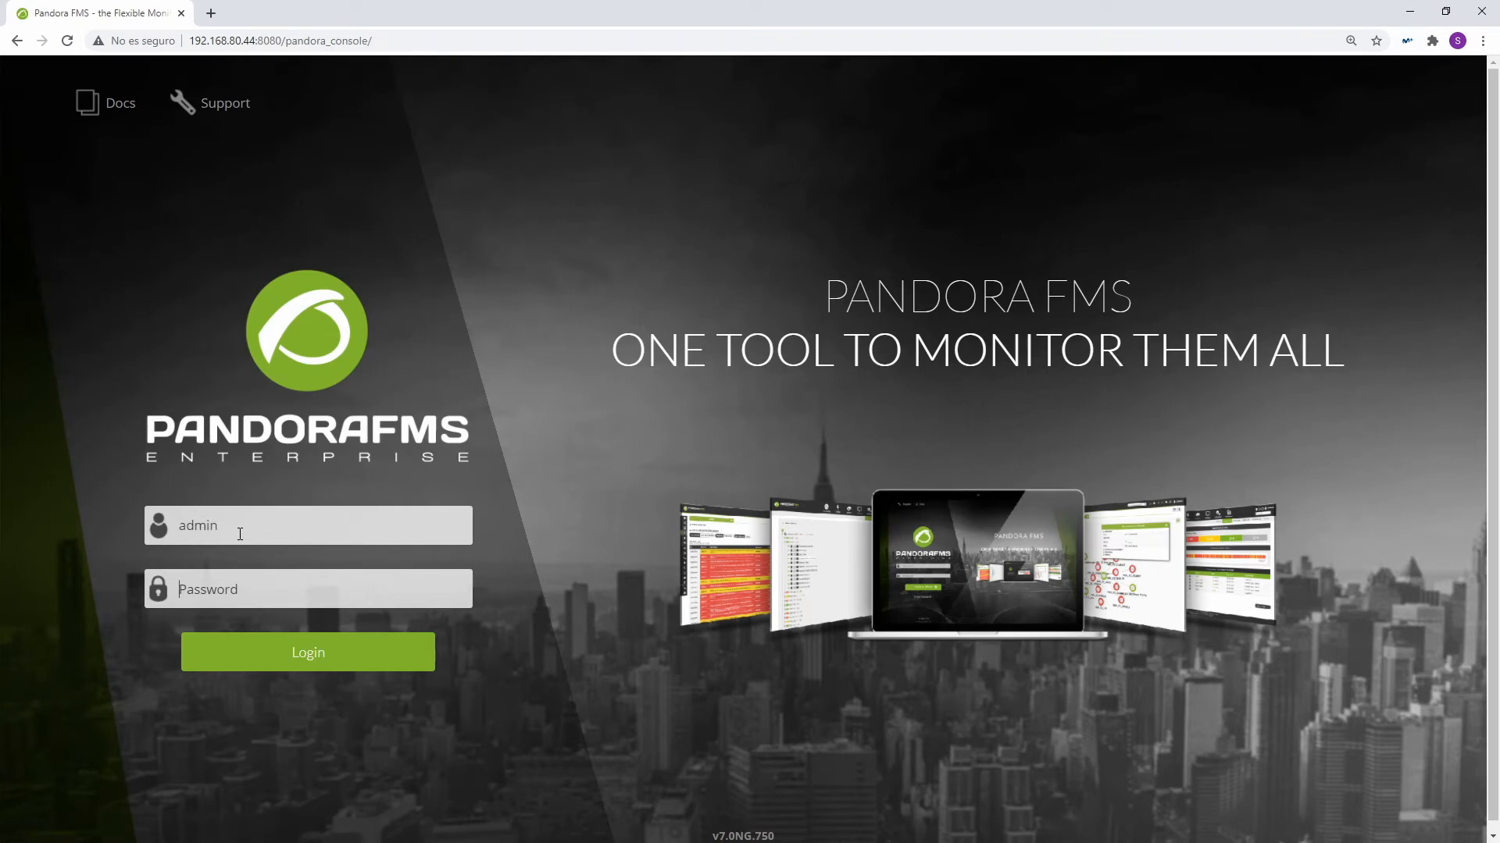
Step: Log in to the Pandora FMS console as admin with the account password
{"action": "type", "text": "pandora"}
{"action": "key", "text": "Return"}
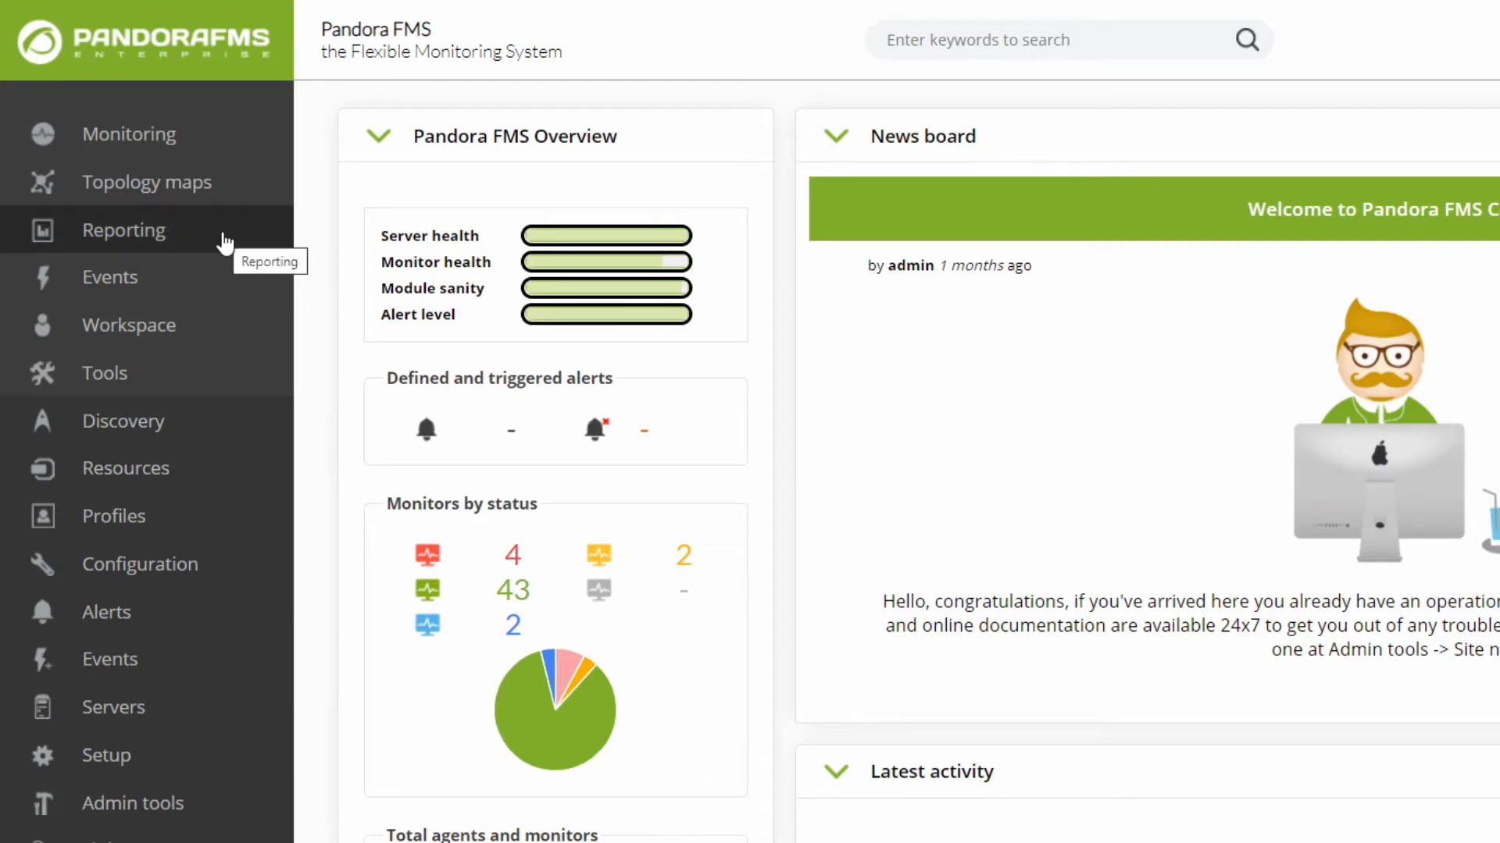
Step: Start a new custom report in the Reporting section and name it "SLA report"
{"action": "mouse_move", "coordinate": [225, 243]}
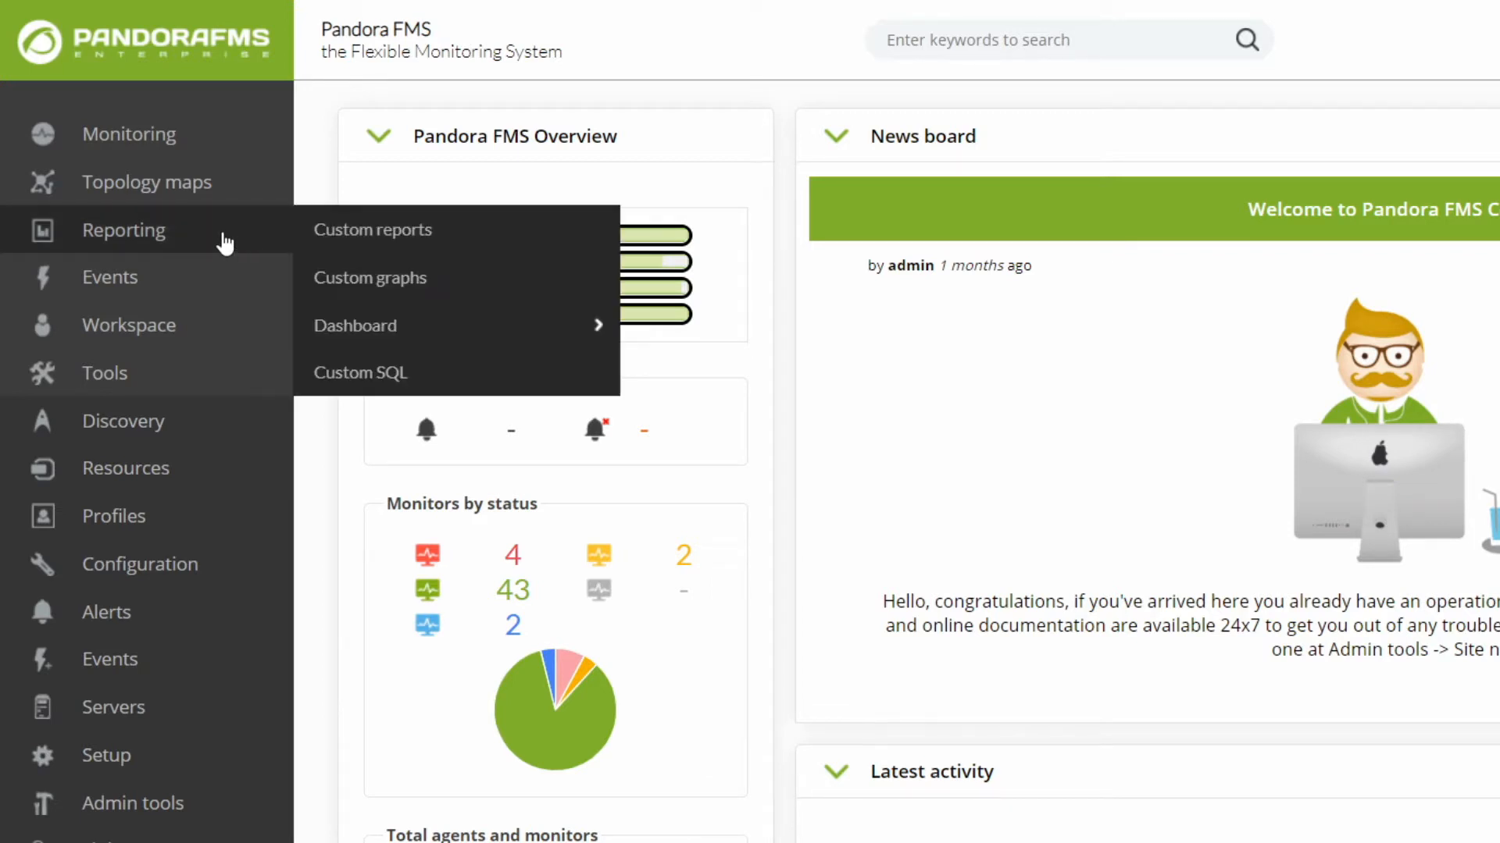
{"action": "left_click", "coordinate": [369, 231]}
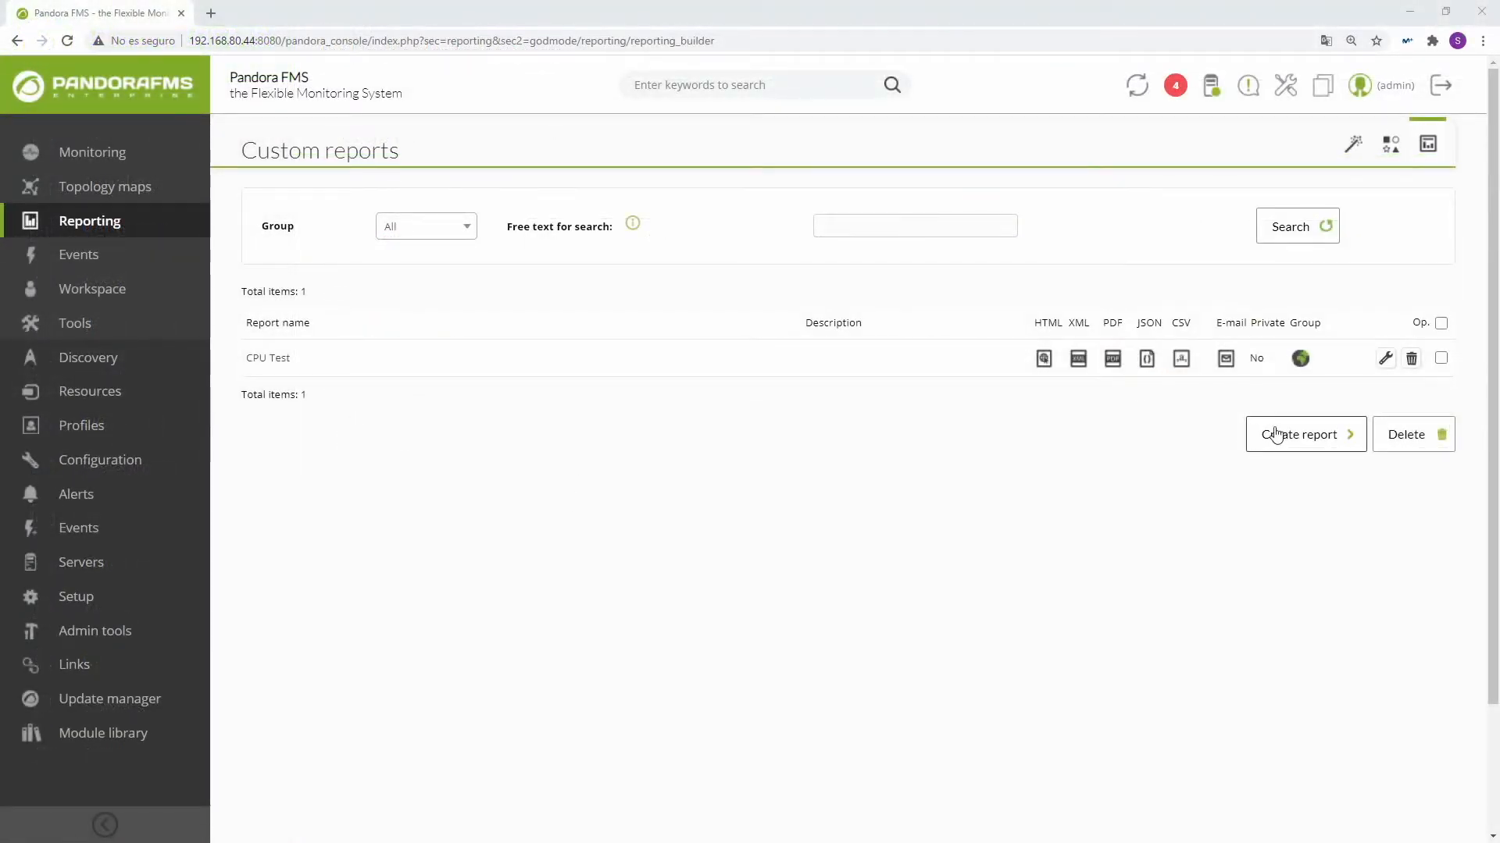
{"action": "left_click", "coordinate": [1275, 434]}
{"action": "left_click", "coordinate": [619, 224]}
{"action": "type", "text": "SLA report"}
Step: Keep the report's group as All and set write access to "Only the group can view the report"
{"action": "left_click", "coordinate": [522, 264]}
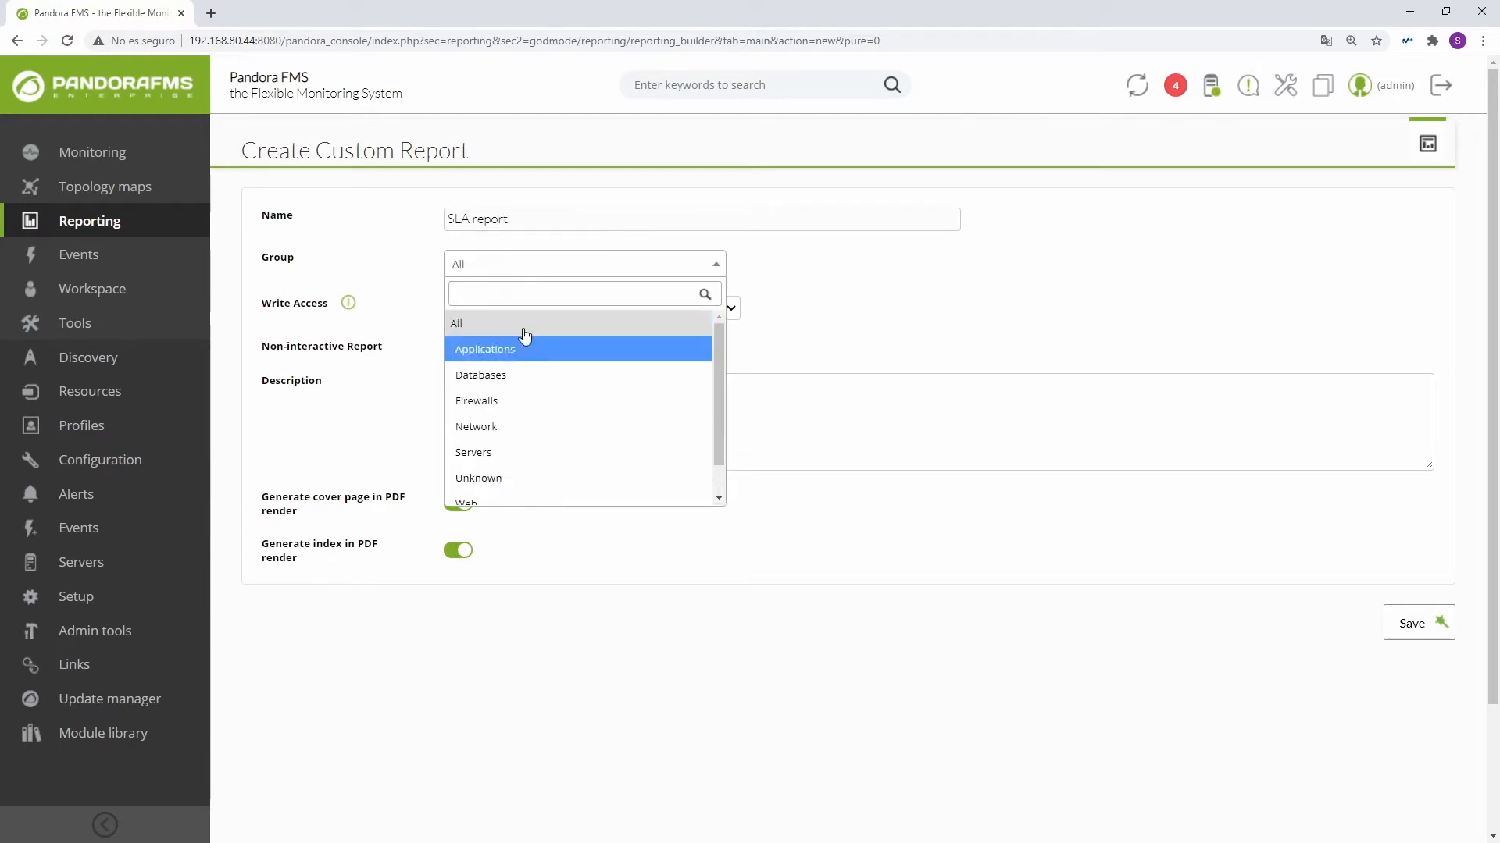
{"action": "left_click", "coordinate": [518, 264]}
{"action": "left_click", "coordinate": [515, 308]}
{"action": "left_click", "coordinate": [517, 343]}
{"action": "left_click", "coordinate": [513, 311]}
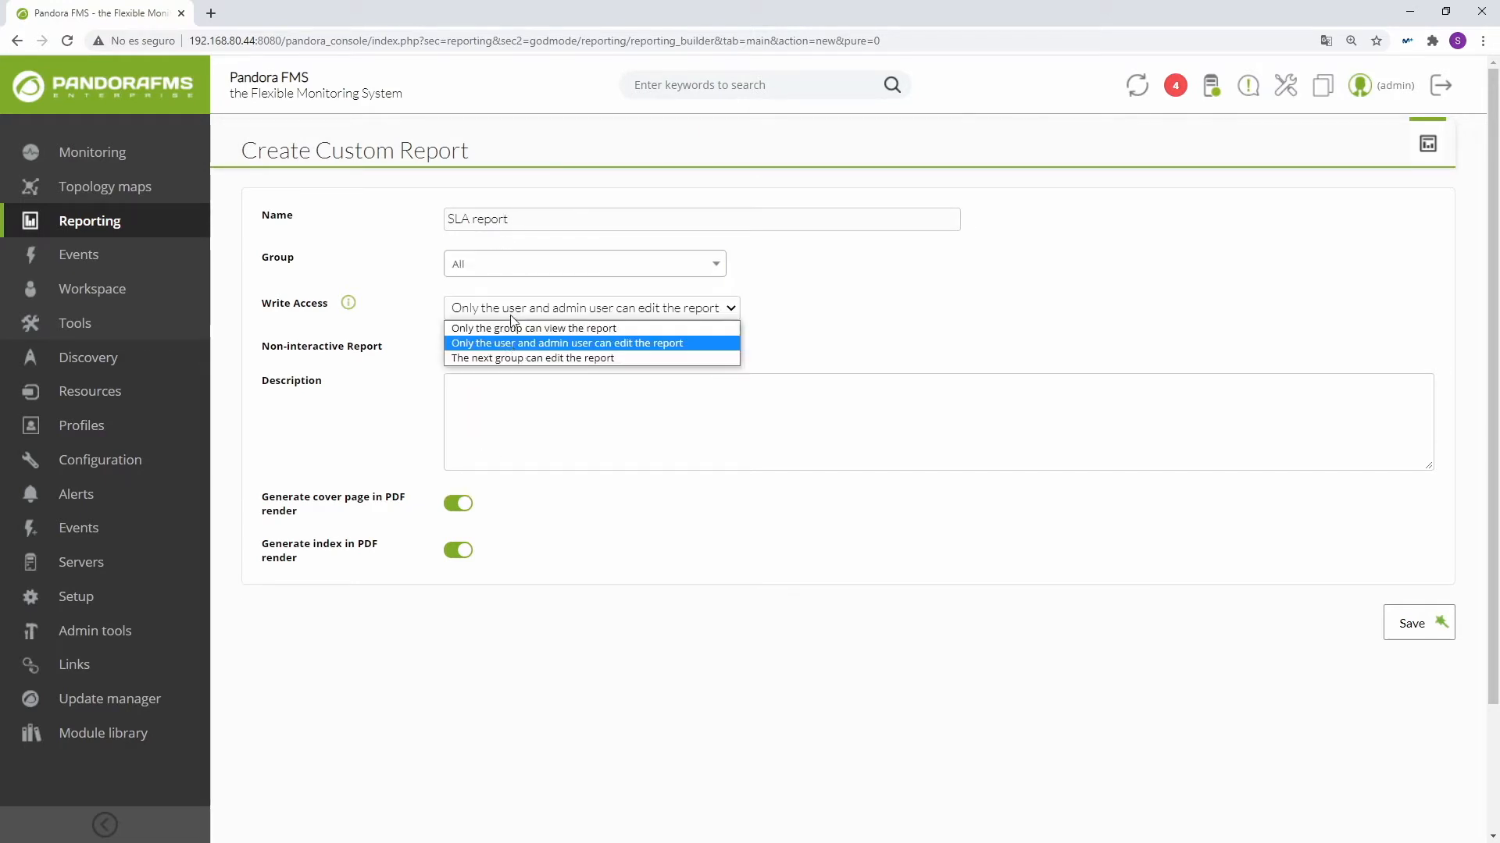
{"action": "left_click", "coordinate": [515, 358]}
{"action": "left_click", "coordinate": [509, 310]}
{"action": "left_click", "coordinate": [503, 328]}
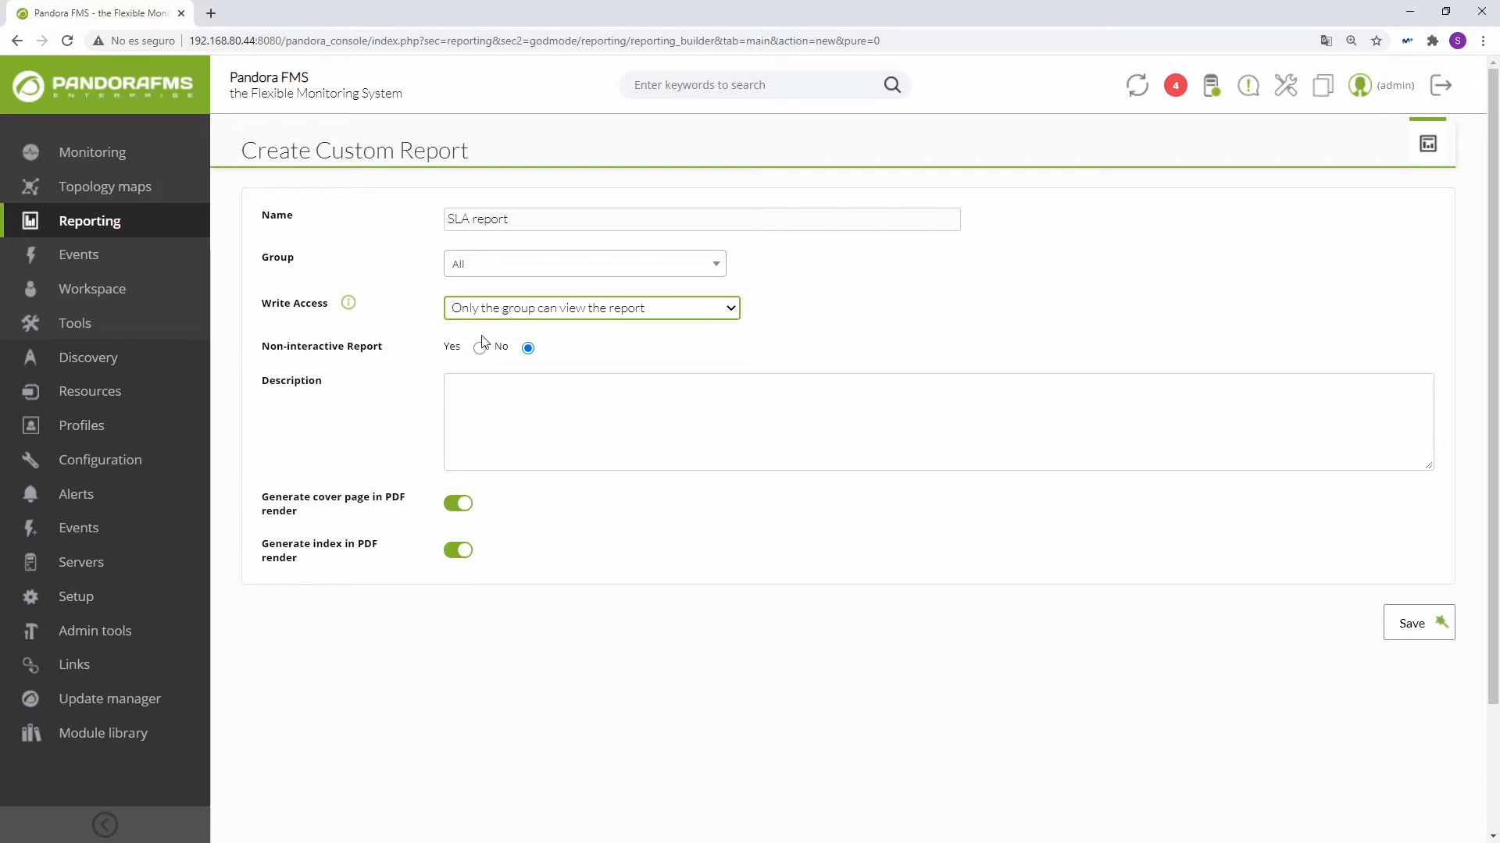
{"action": "left_click", "coordinate": [459, 422]}
{"action": "left_click", "coordinate": [461, 507]}
{"action": "left_click", "coordinate": [453, 549]}
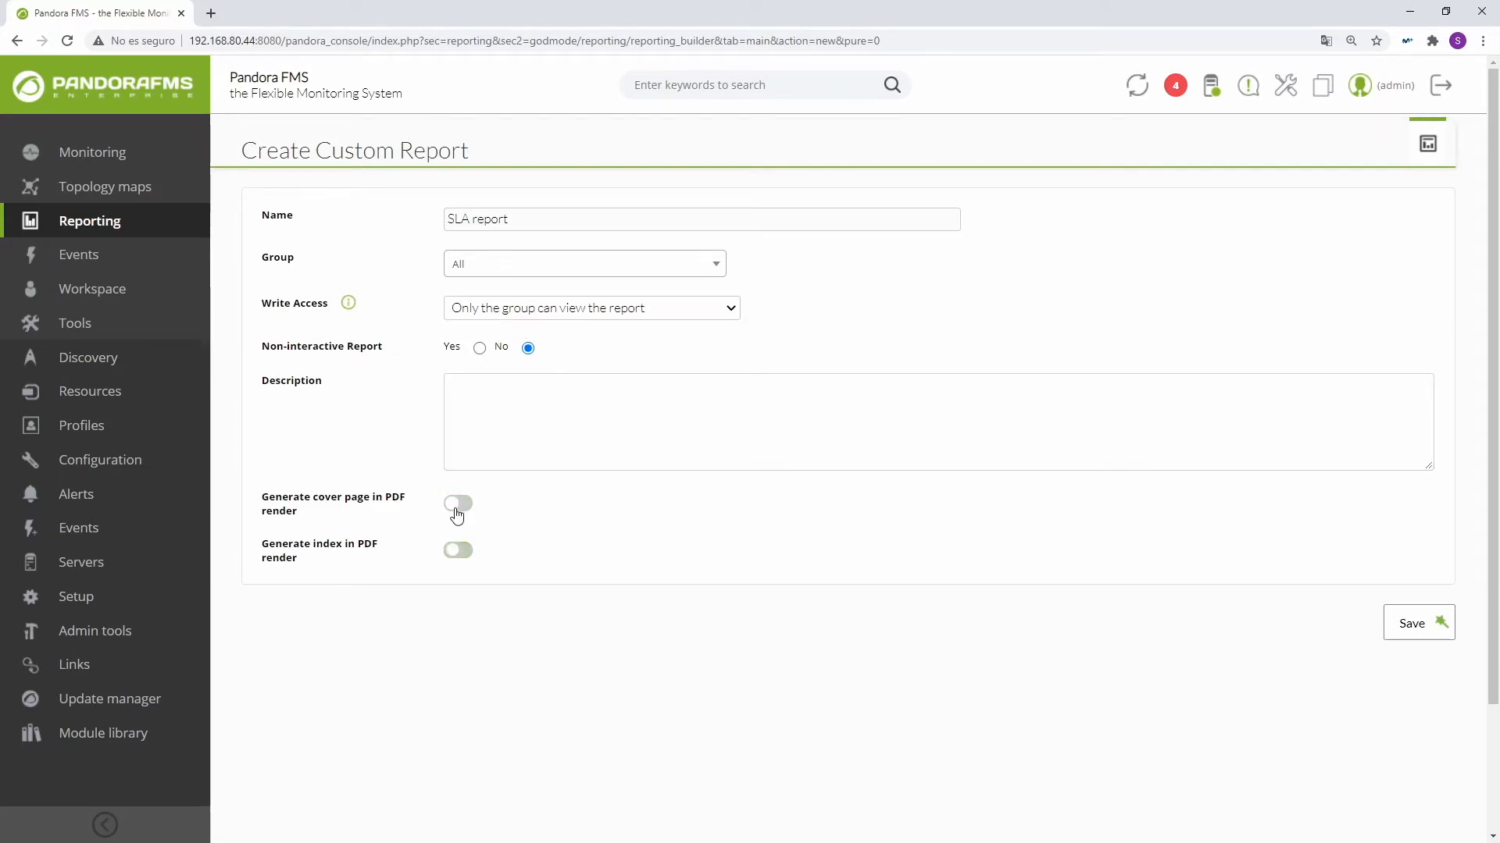
{"action": "left_click", "coordinate": [458, 506]}
{"action": "left_click", "coordinate": [458, 551]}
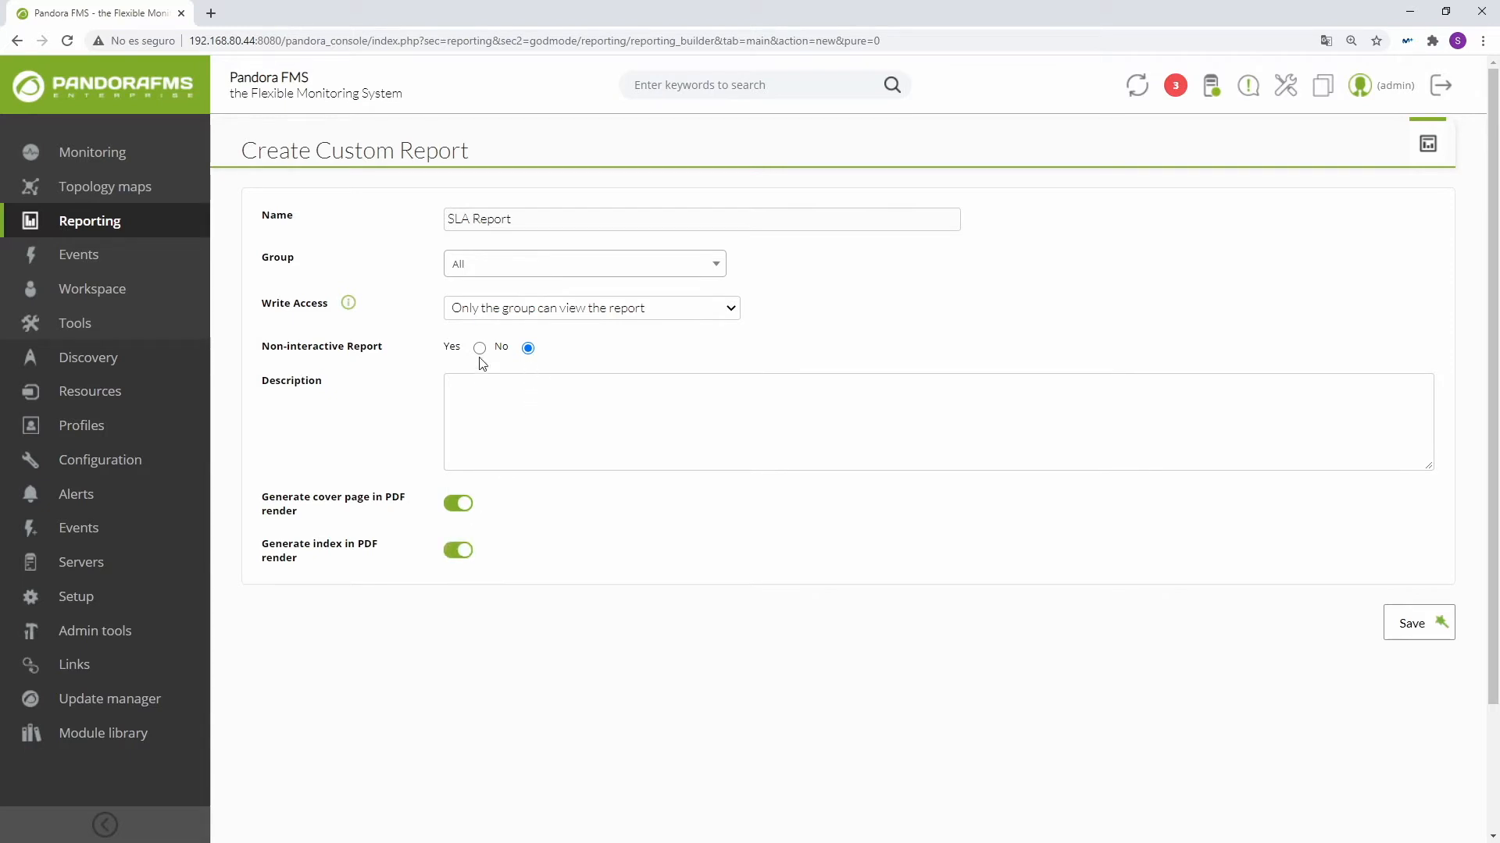
Step: Mark the report as non-interactive, save it as "SLA Report" and return to the custom reports list
{"action": "left_click", "coordinate": [479, 348]}
{"action": "left_click", "coordinate": [528, 348]}
{"action": "left_click", "coordinate": [479, 348]}
{"action": "left_click", "coordinate": [1423, 632]}
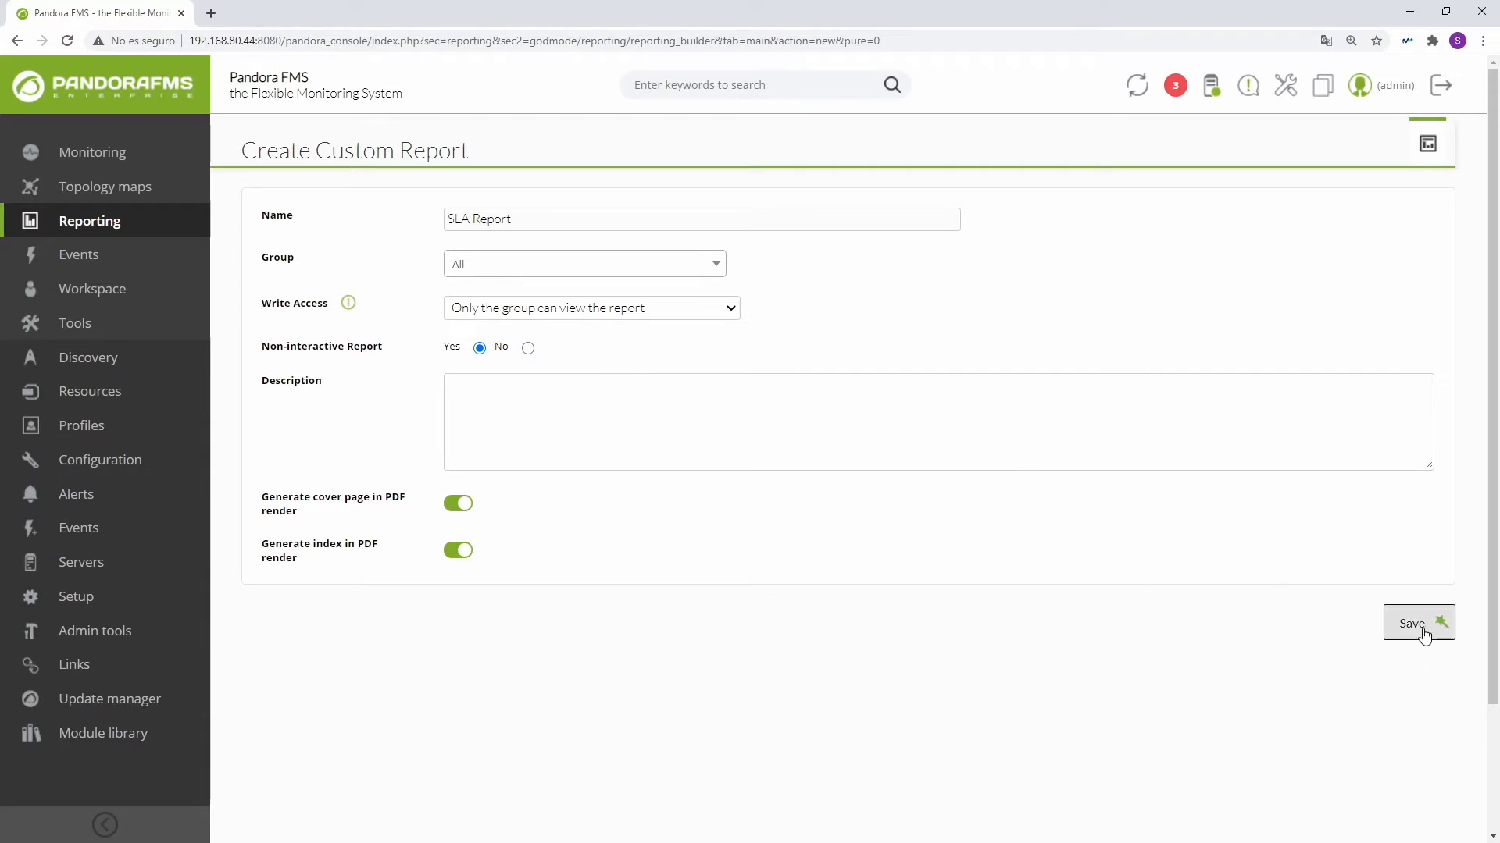
{"action": "left_click", "coordinate": [1429, 143]}
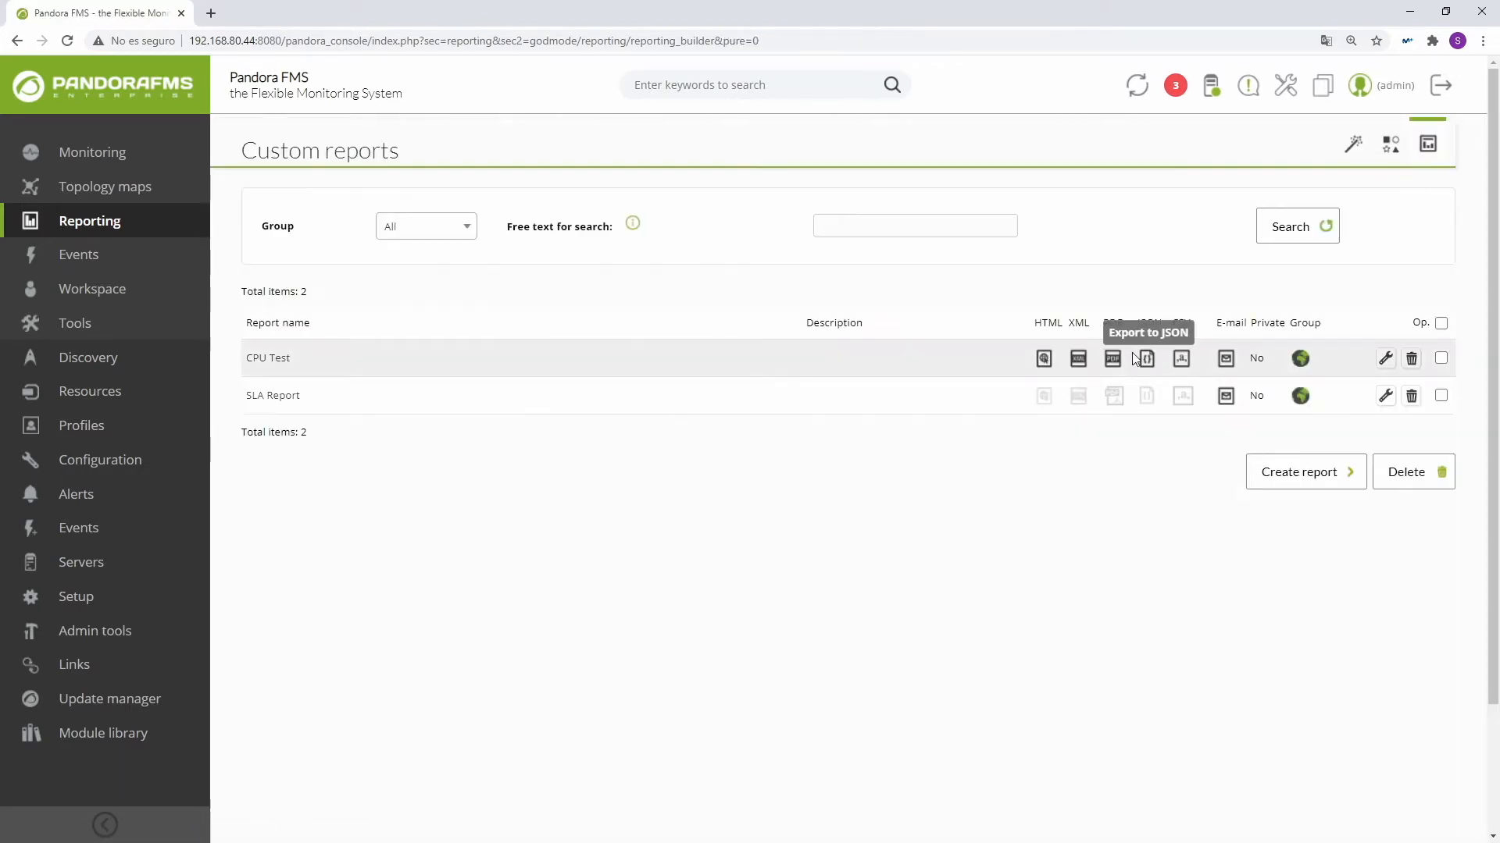
Step: Edit SLA Report to set Non-interactive Report to No, update it and return to the reports list
{"action": "left_click", "coordinate": [1384, 396]}
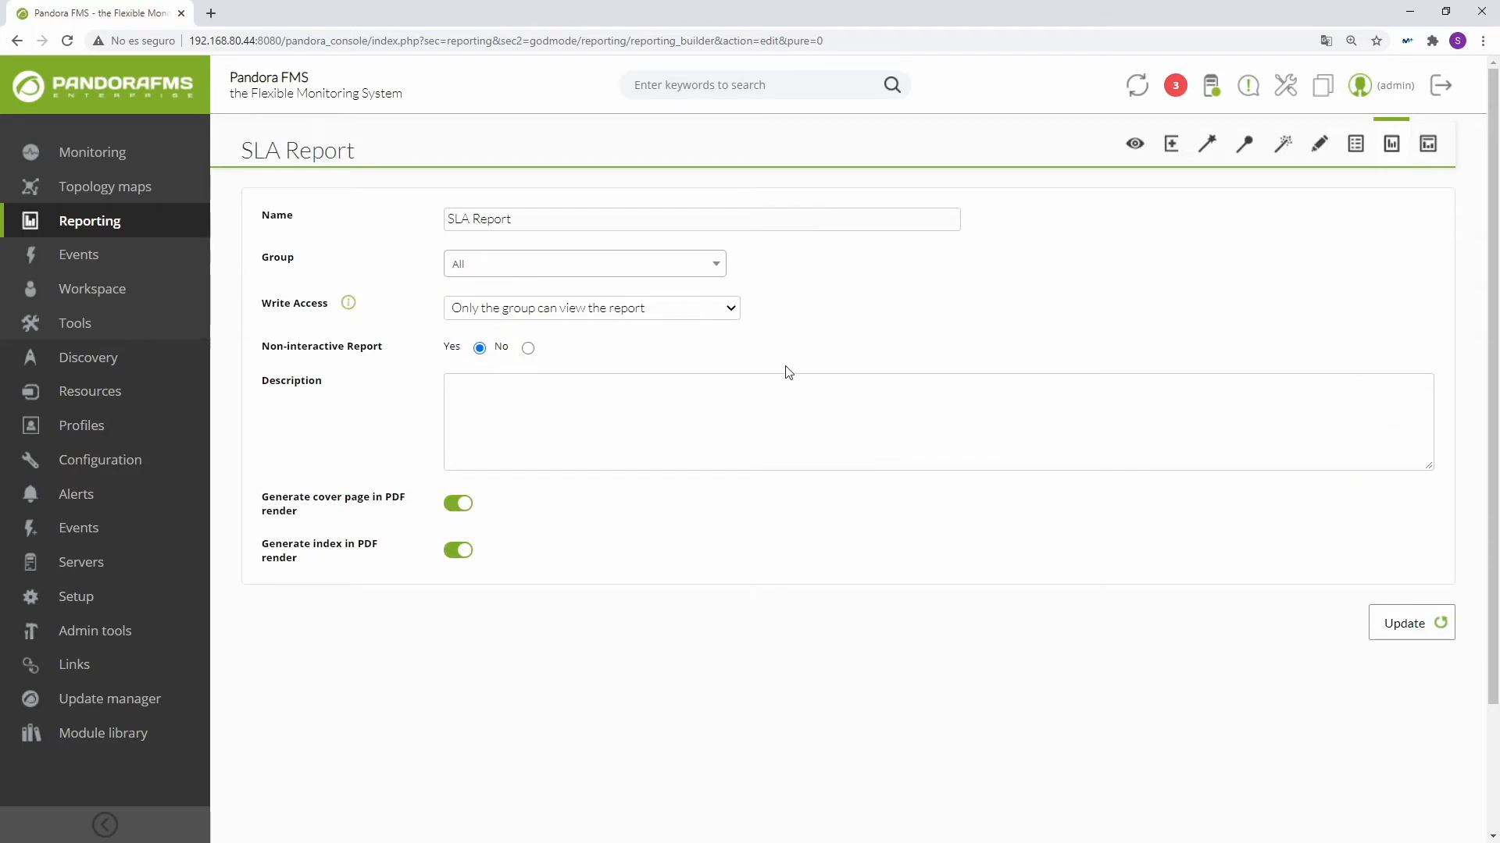
{"action": "left_click", "coordinate": [528, 348]}
{"action": "left_click", "coordinate": [1427, 624]}
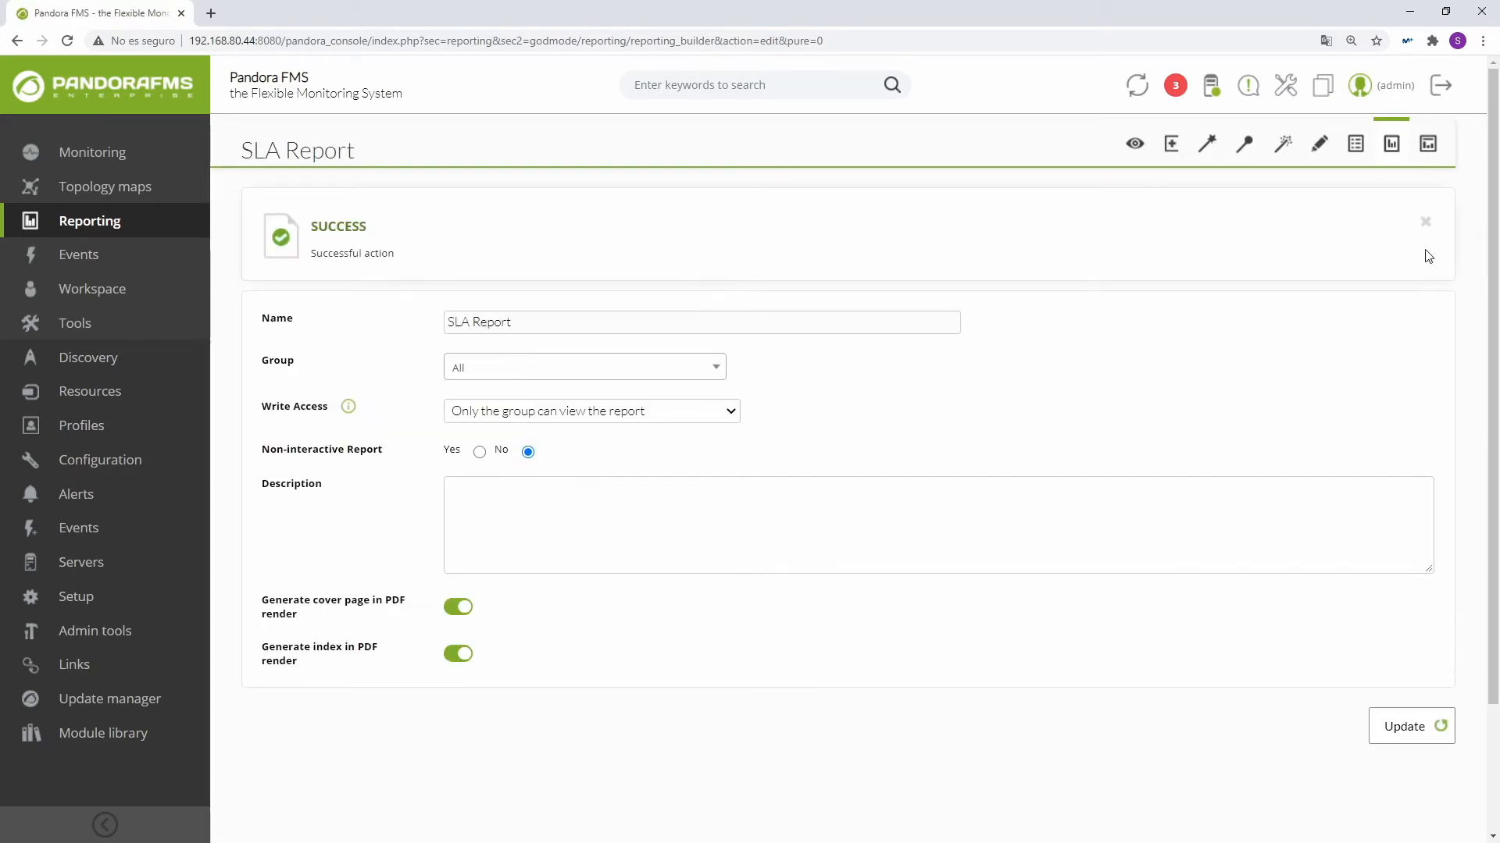
{"action": "left_click", "coordinate": [1428, 144]}
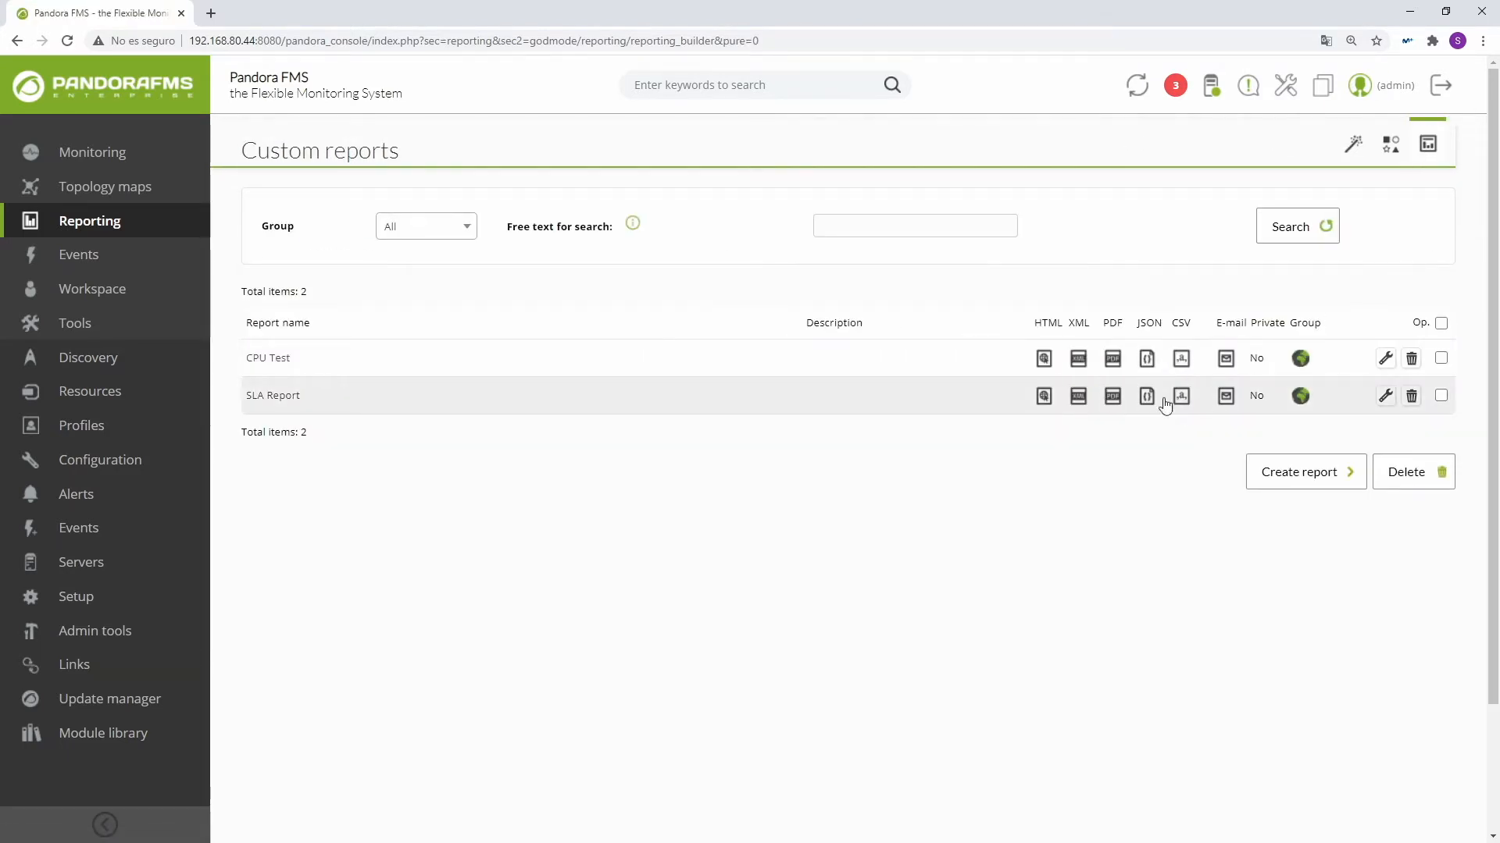
Step: Open SLA Report's item editor and define an item of type S.L.A. named "SLA"
{"action": "left_click", "coordinate": [1385, 396]}
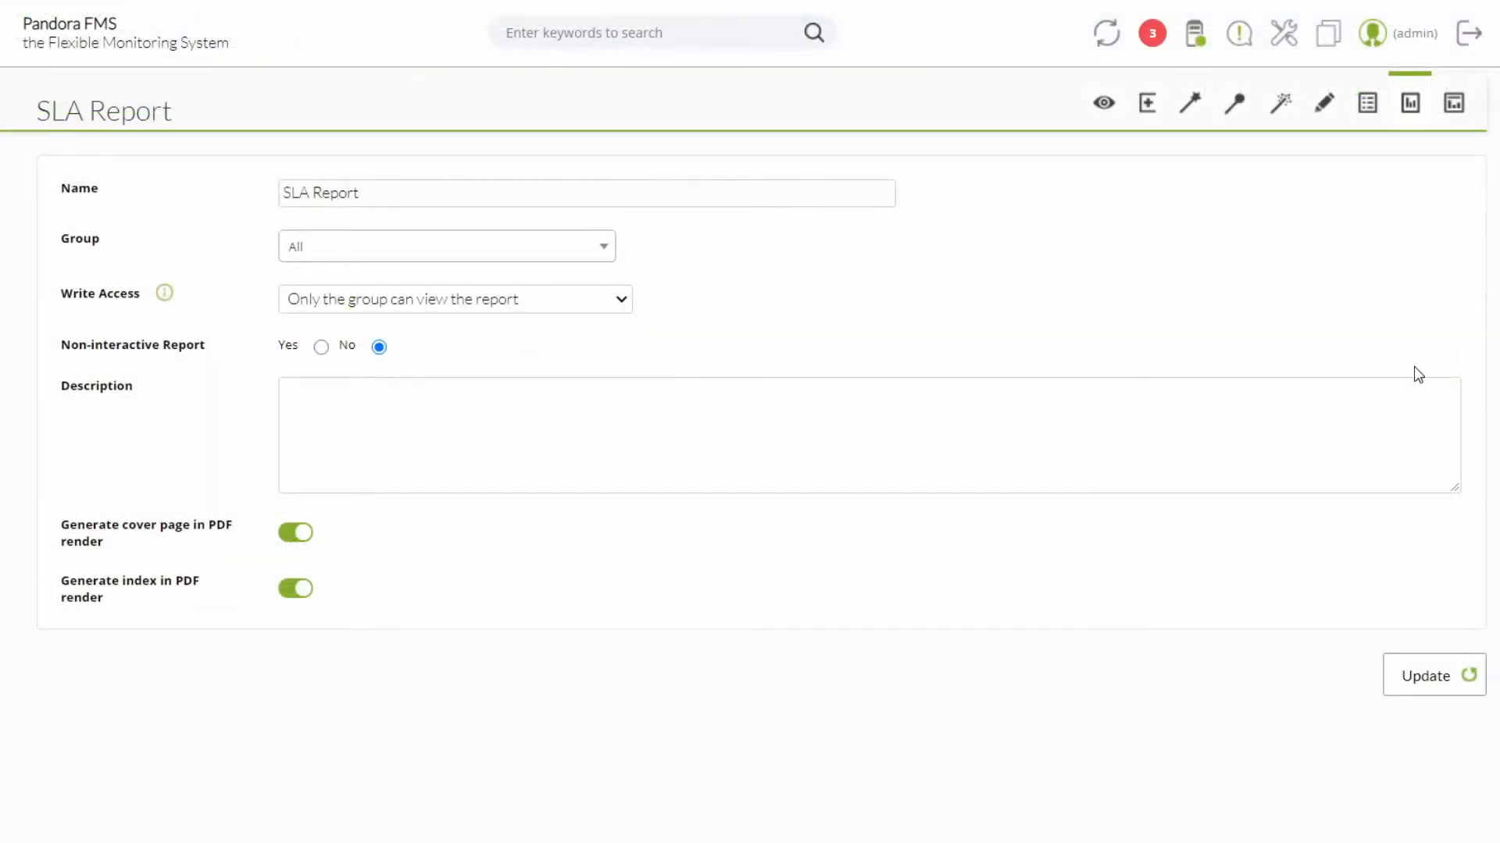
{"action": "left_click", "coordinate": [1326, 103]}
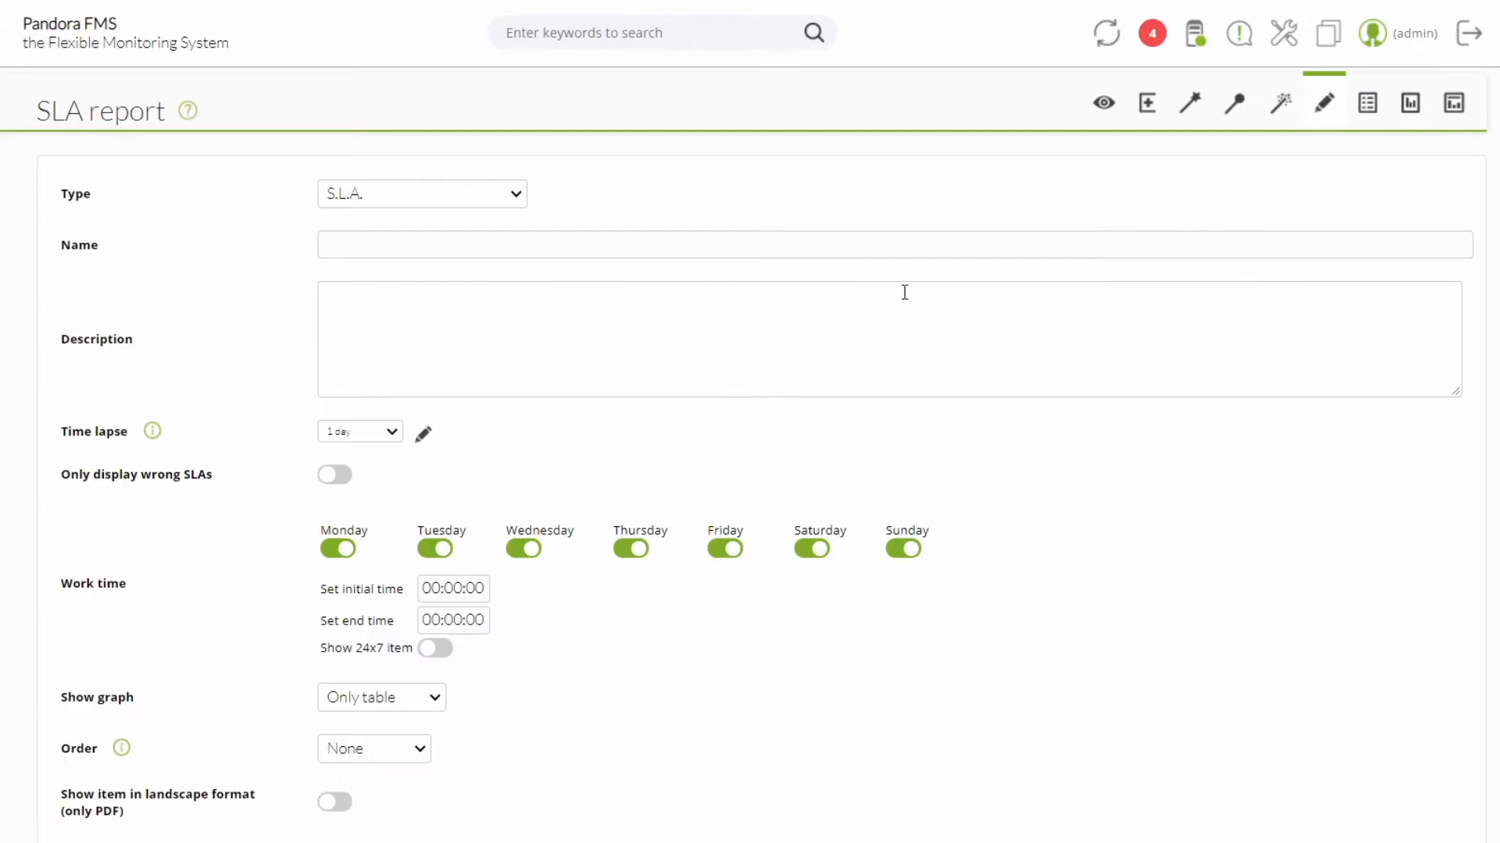
{"action": "left_click", "coordinate": [453, 195]}
{"action": "left_click", "coordinate": [413, 398]}
{"action": "left_click", "coordinate": [423, 247]}
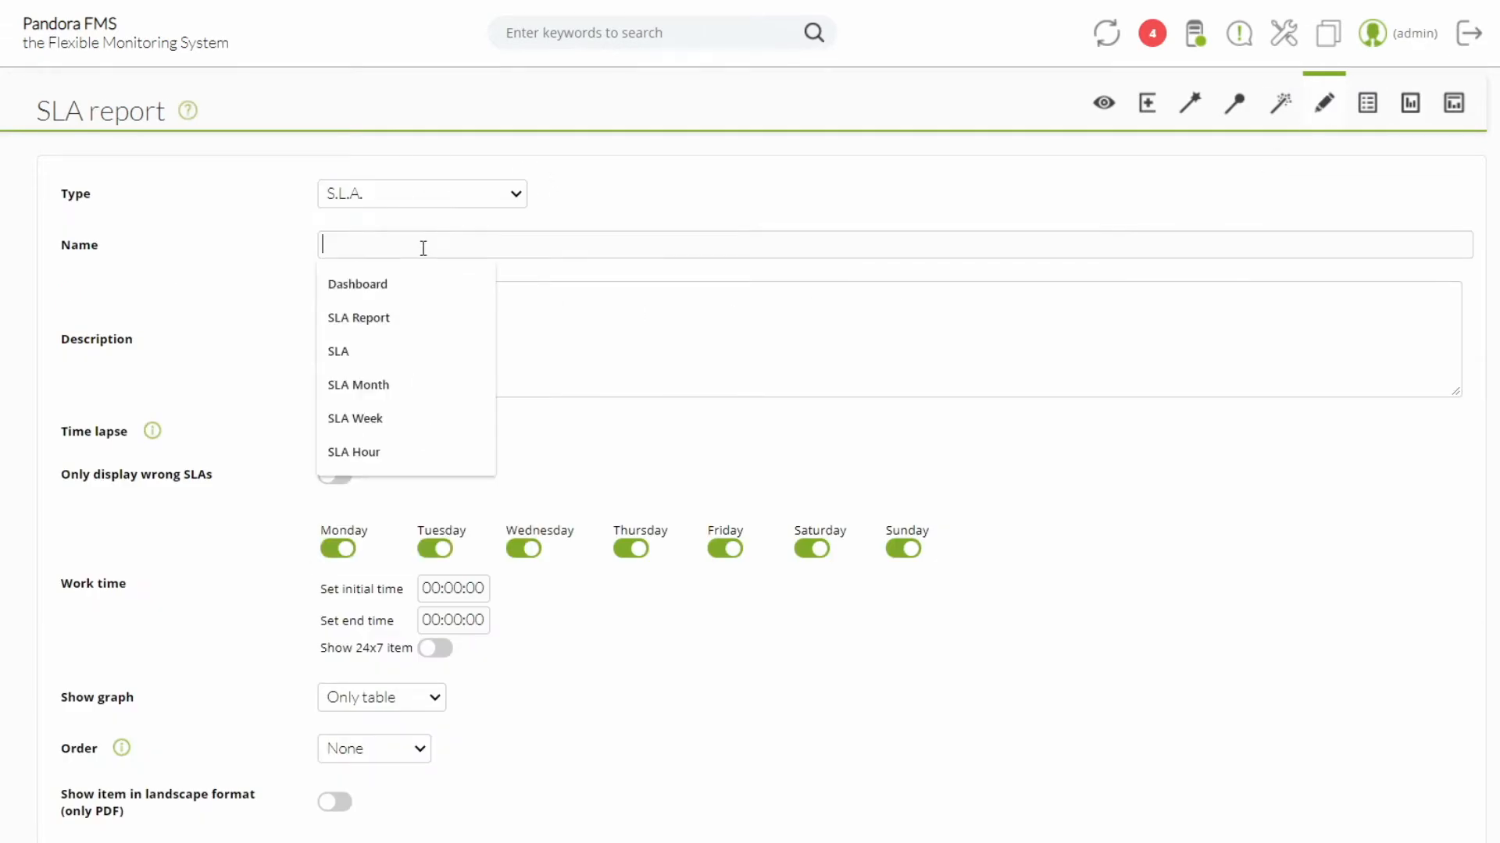
{"action": "type", "text": "SLA"}
{"action": "left_click", "coordinate": [245, 271]}
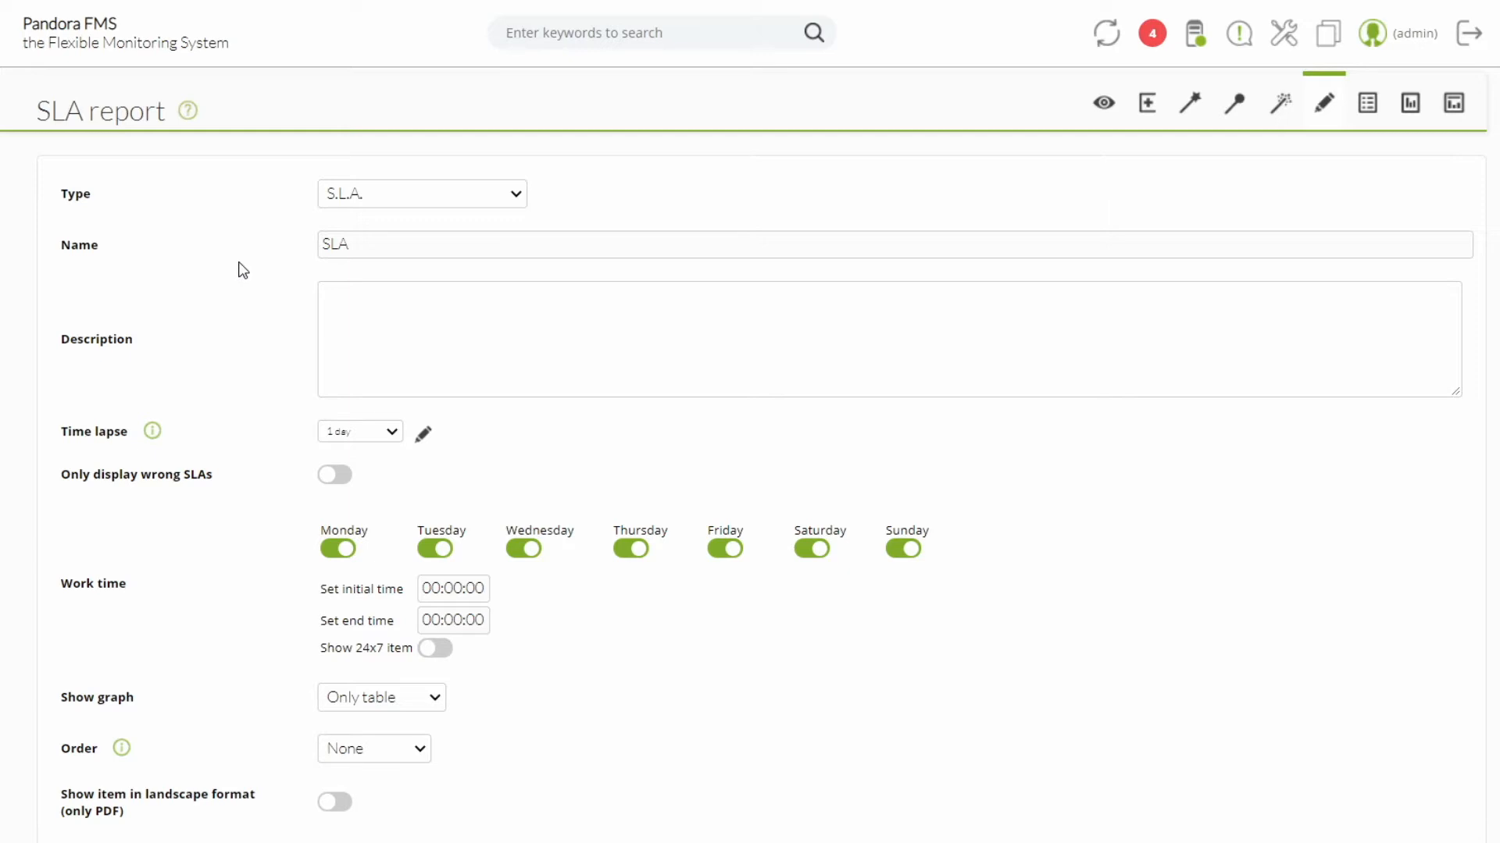
Step: Set the item's time lapse to 1 week, leaving the description empty and "Only display wrong SLAs" off
{"action": "left_click", "coordinate": [364, 320]}
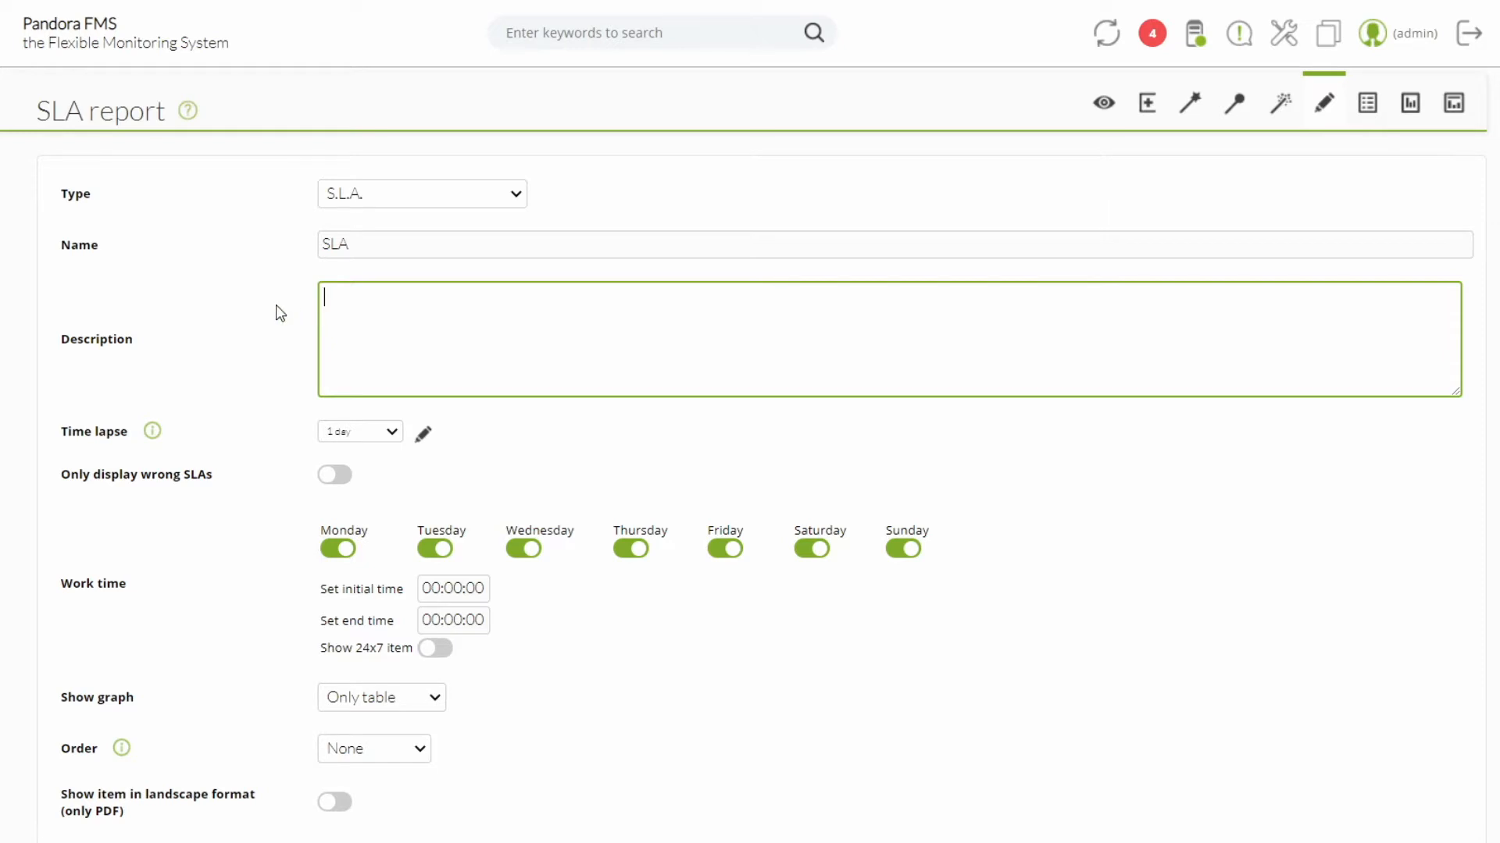
{"action": "left_click", "coordinate": [356, 431]}
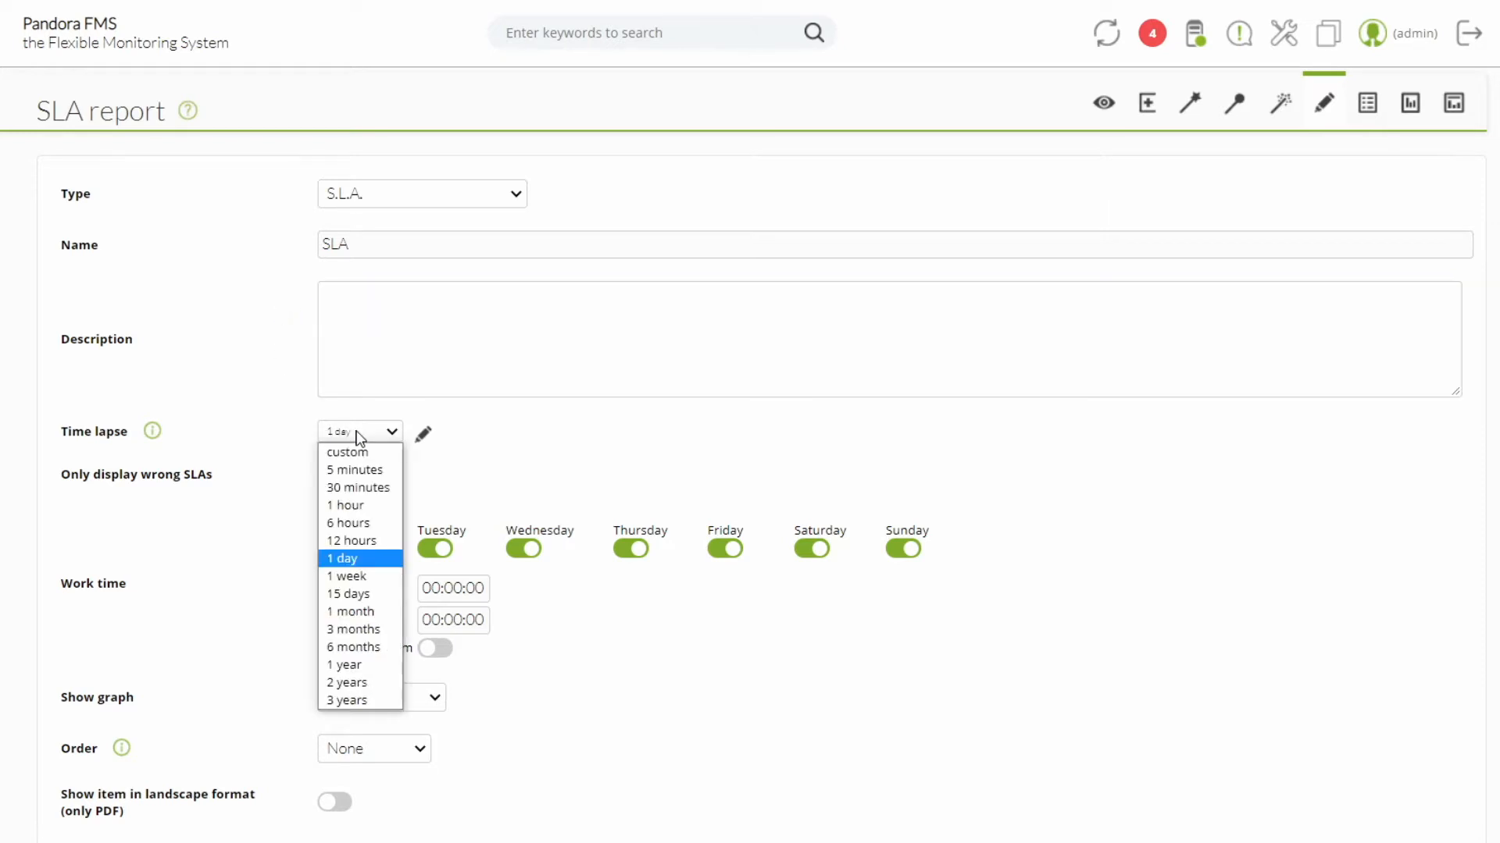
{"action": "left_click", "coordinate": [372, 578]}
{"action": "left_click", "coordinate": [327, 478]}
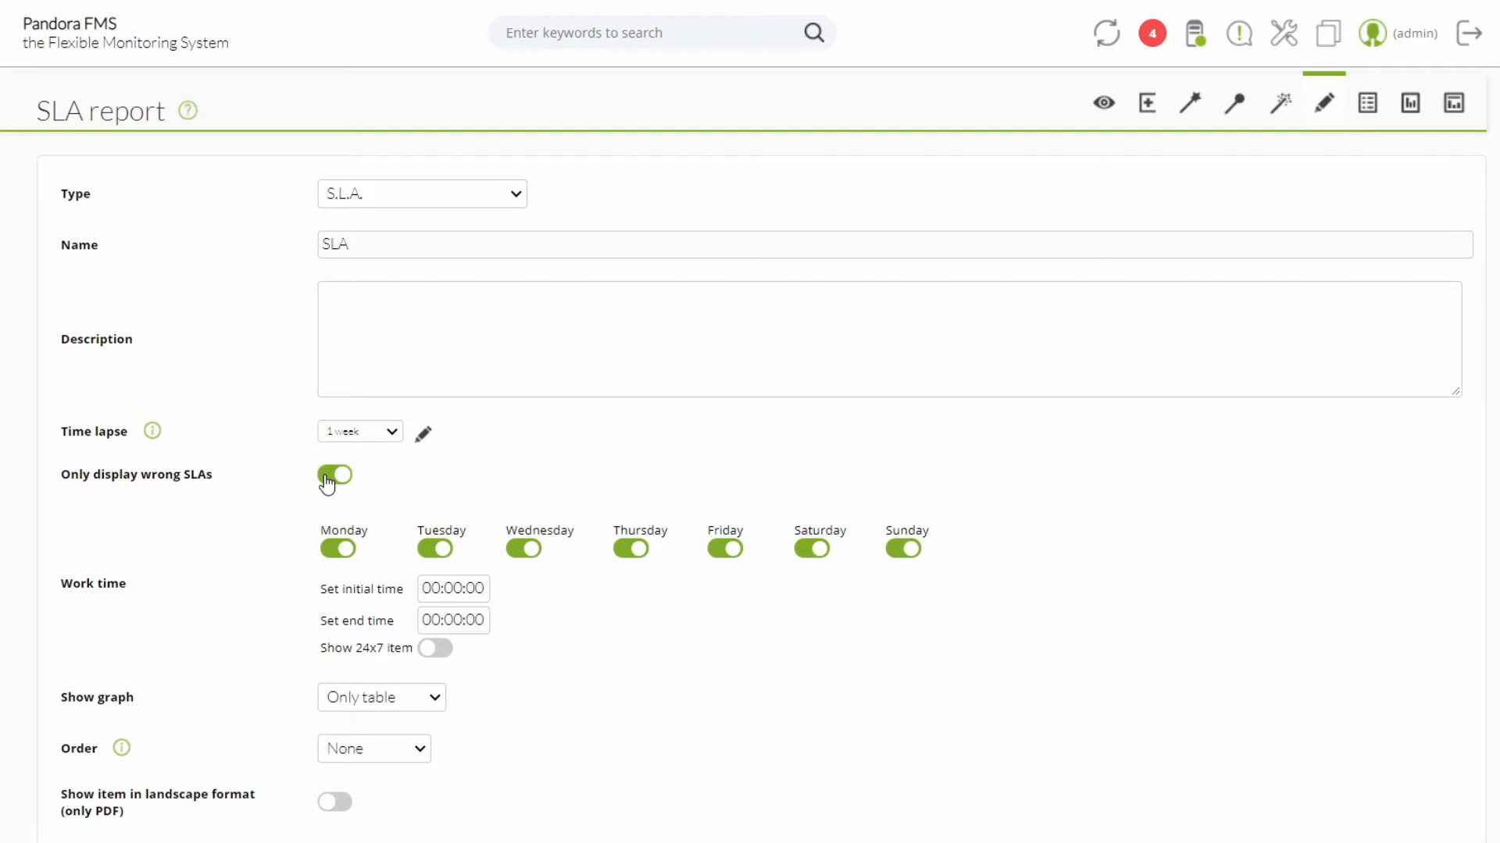
{"action": "left_click", "coordinate": [326, 478]}
Step: Exclude Saturday and Sunday from the work time and set its hours from 08:00:00 to 19:00:00
{"action": "scroll", "coordinate": [326, 483], "scroll_direction": "down", "scroll_amount": 1}
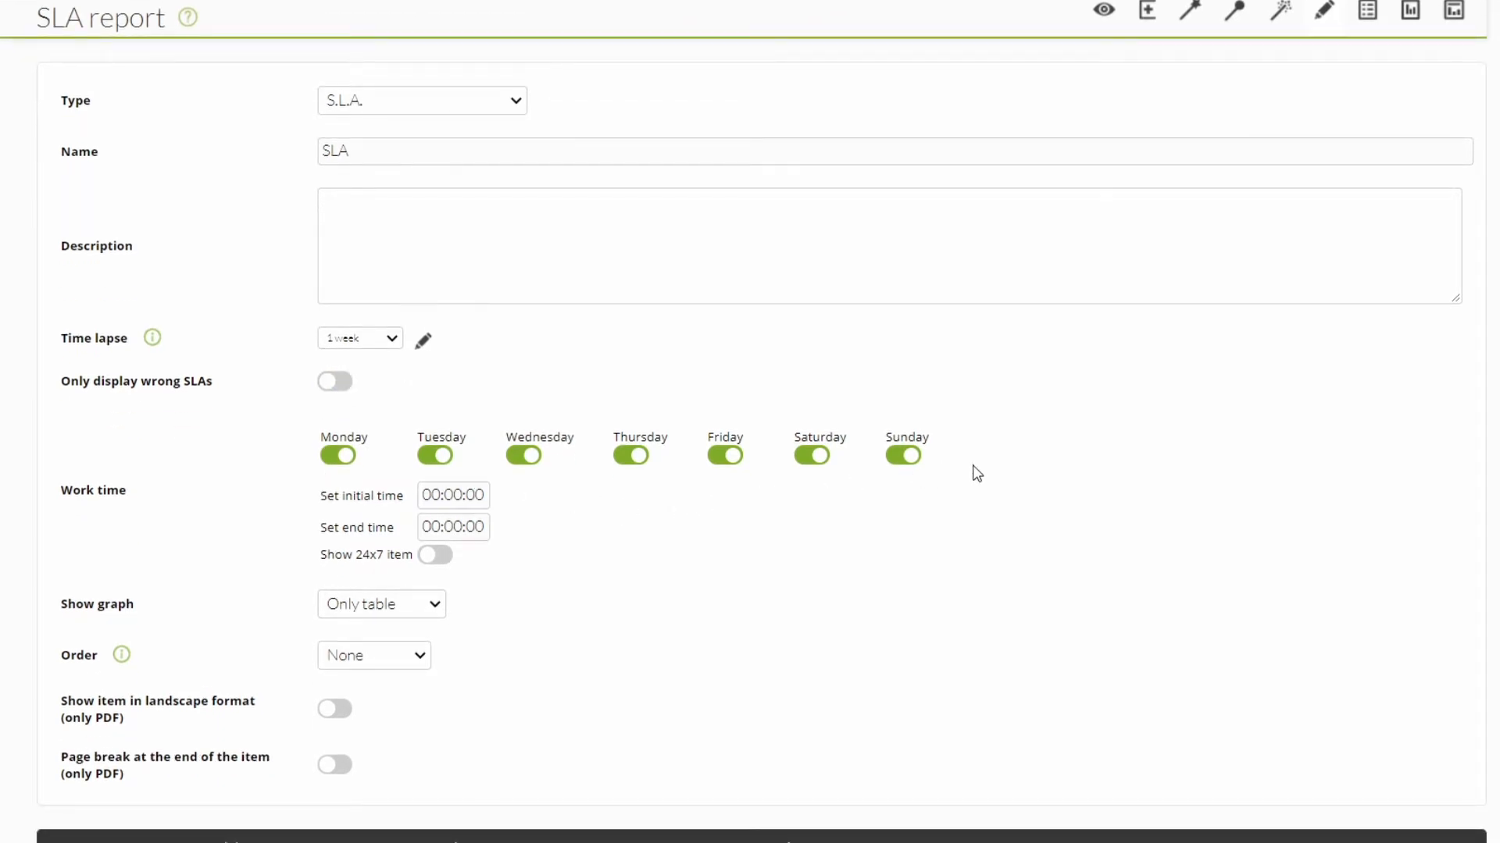
{"action": "left_click", "coordinate": [812, 462]}
{"action": "left_click", "coordinate": [900, 461]}
{"action": "double_click", "coordinate": [433, 498]}
{"action": "type", "text": "08"}
{"action": "double_click", "coordinate": [428, 527]}
{"action": "type", "text": "19"}
{"action": "left_click", "coordinate": [297, 529]}
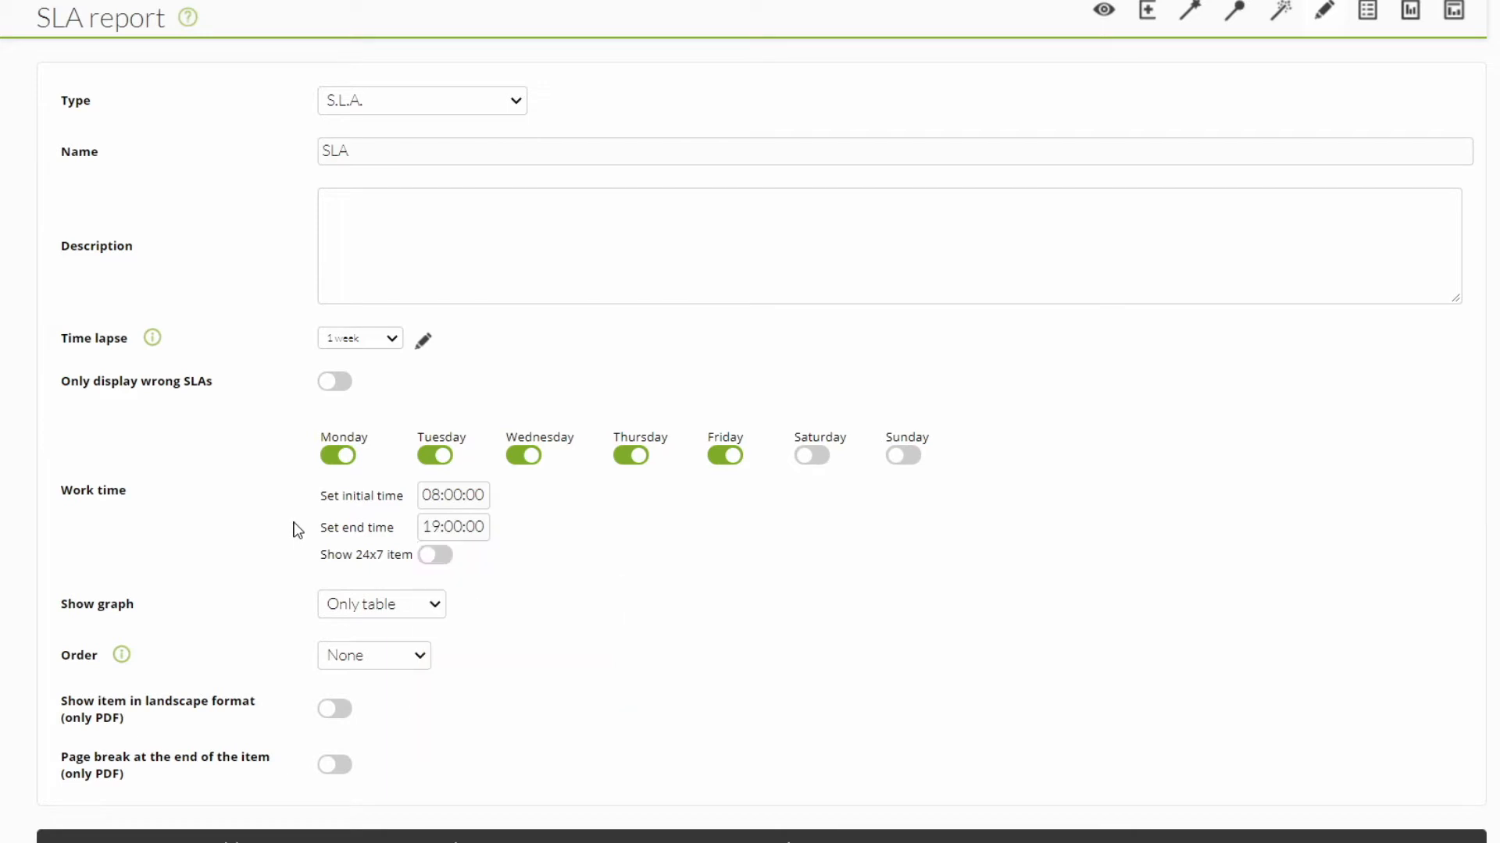
Step: Enable the "Show 24x7 item" option and set the item's graph display to "Chart & graph"
{"action": "left_click", "coordinate": [428, 561]}
{"action": "left_click", "coordinate": [415, 603]}
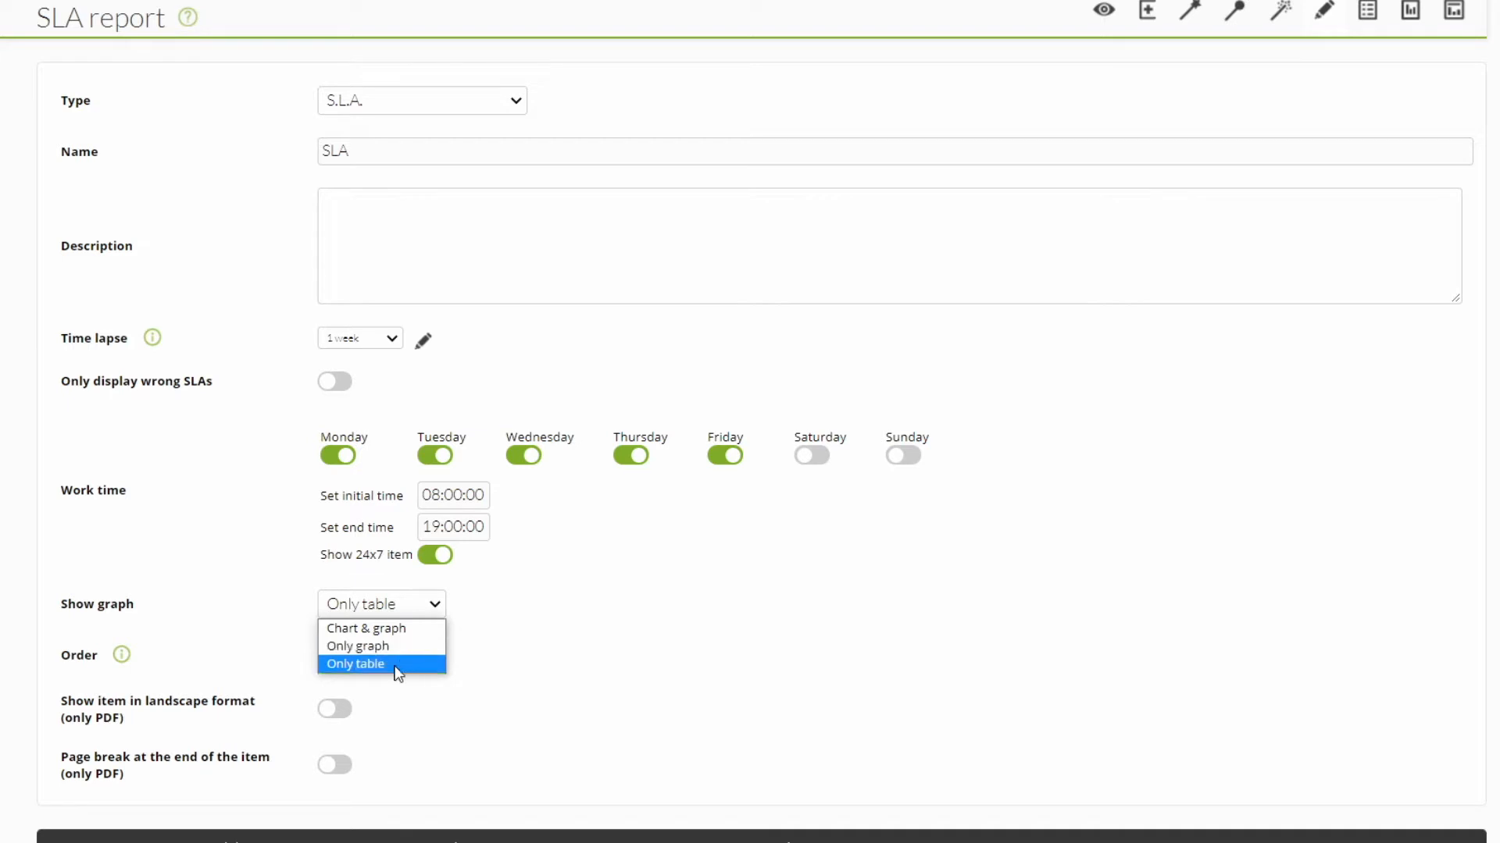
{"action": "left_click", "coordinate": [409, 632]}
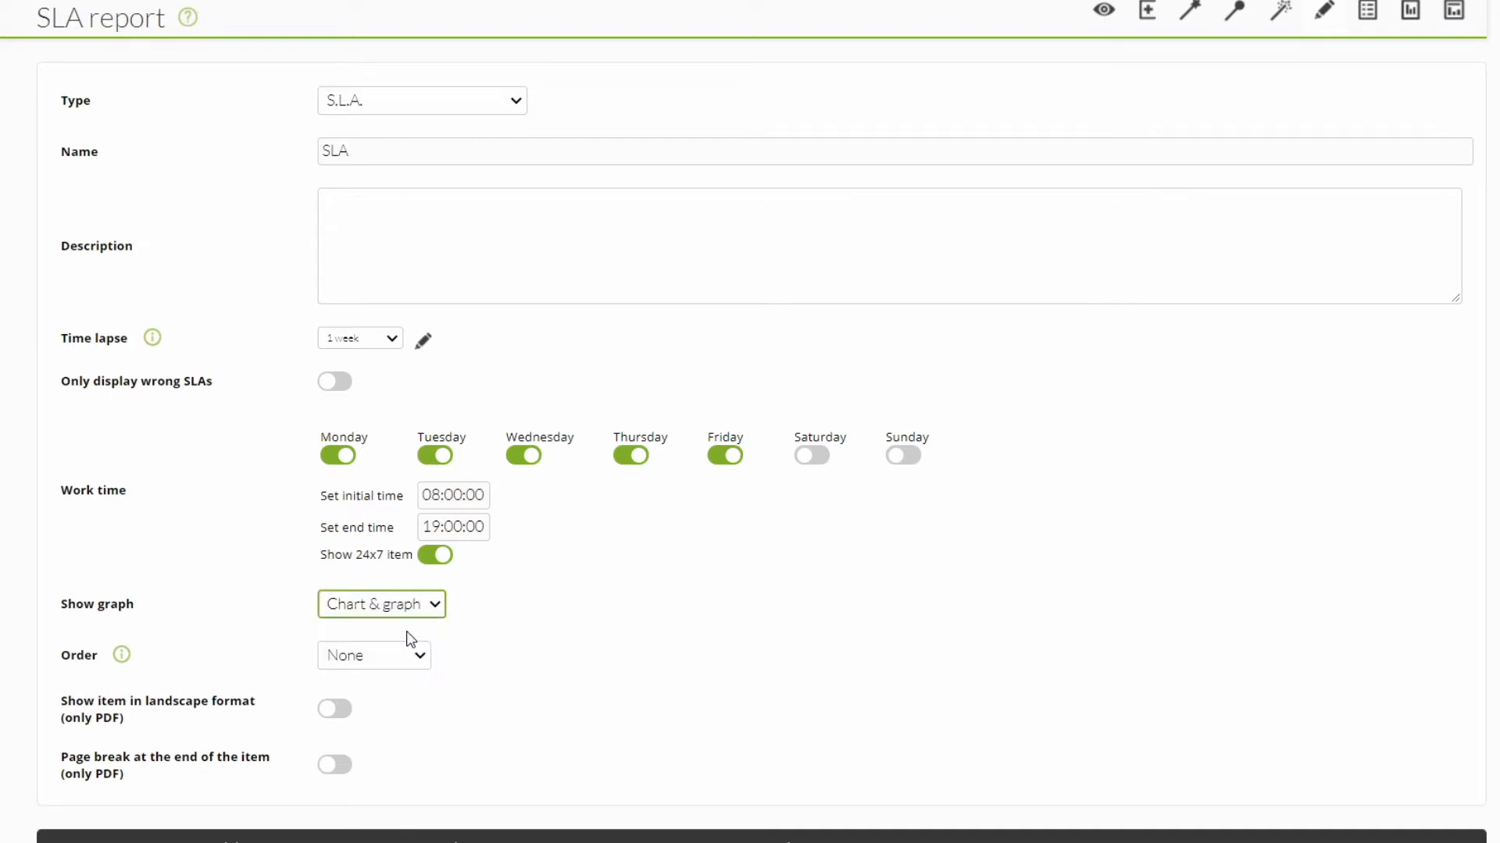
{"action": "left_click", "coordinate": [393, 657]}
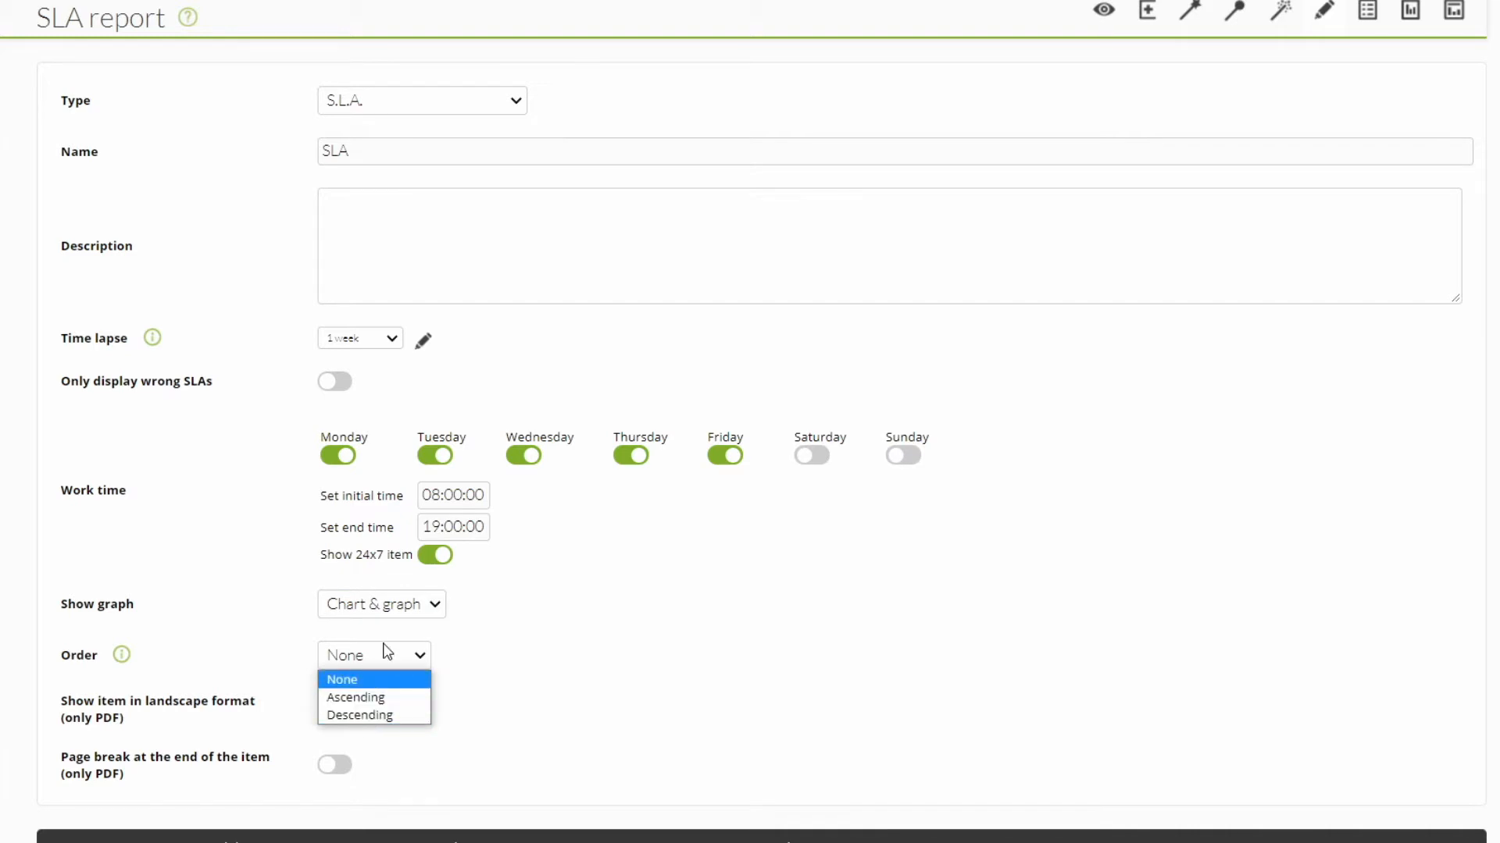
{"action": "left_click", "coordinate": [376, 654]}
{"action": "left_click", "coordinate": [335, 710]}
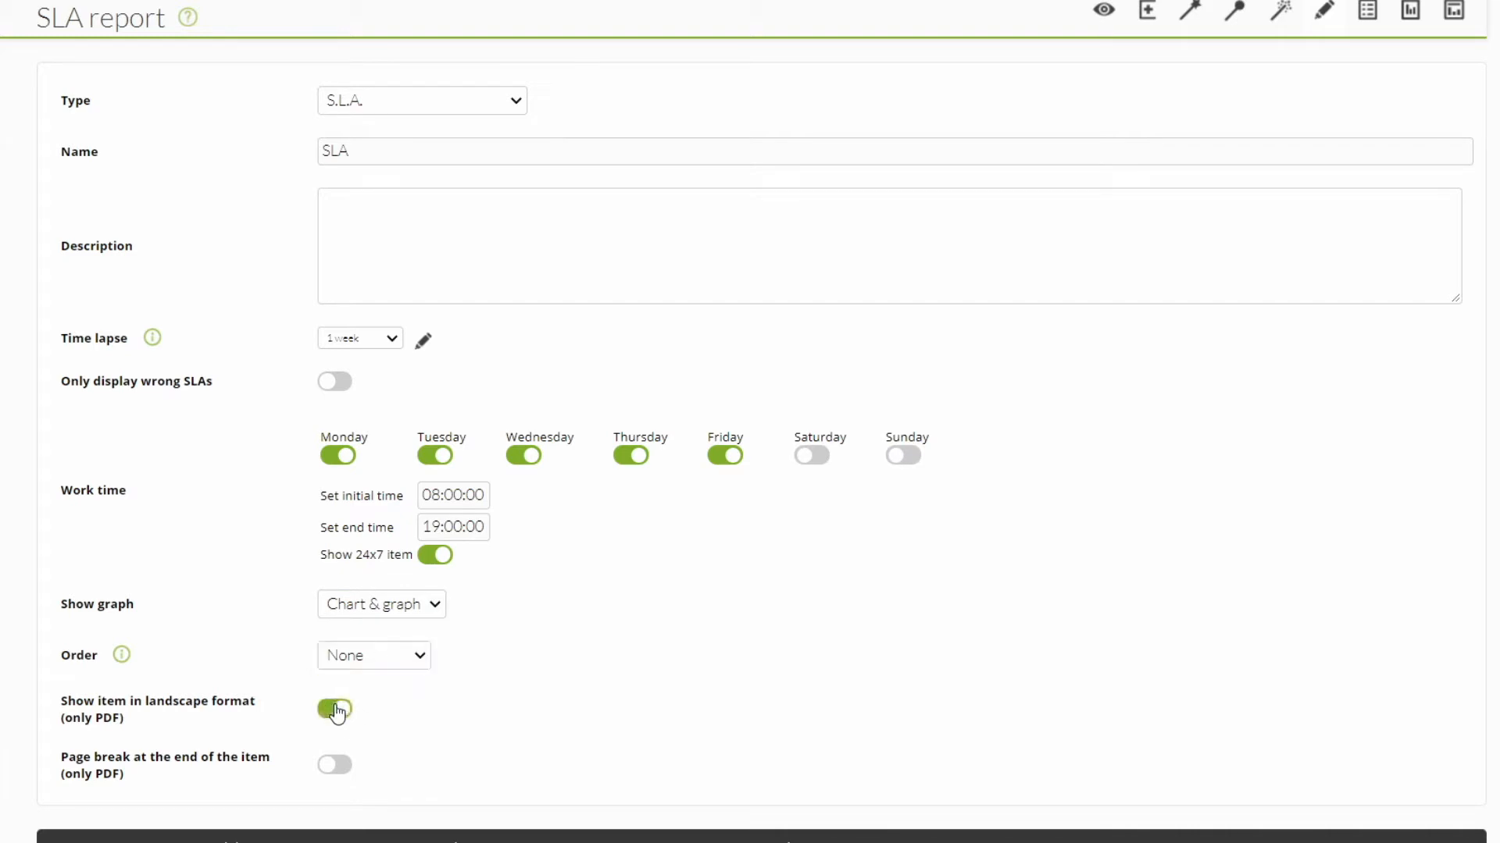
{"action": "left_click", "coordinate": [336, 712]}
{"action": "left_click", "coordinate": [335, 767]}
{"action": "left_click", "coordinate": [335, 771]}
Step: Create the configured SLA item in the report
{"action": "scroll", "coordinate": [405, 738], "scroll_direction": "down", "scroll_amount": 1}
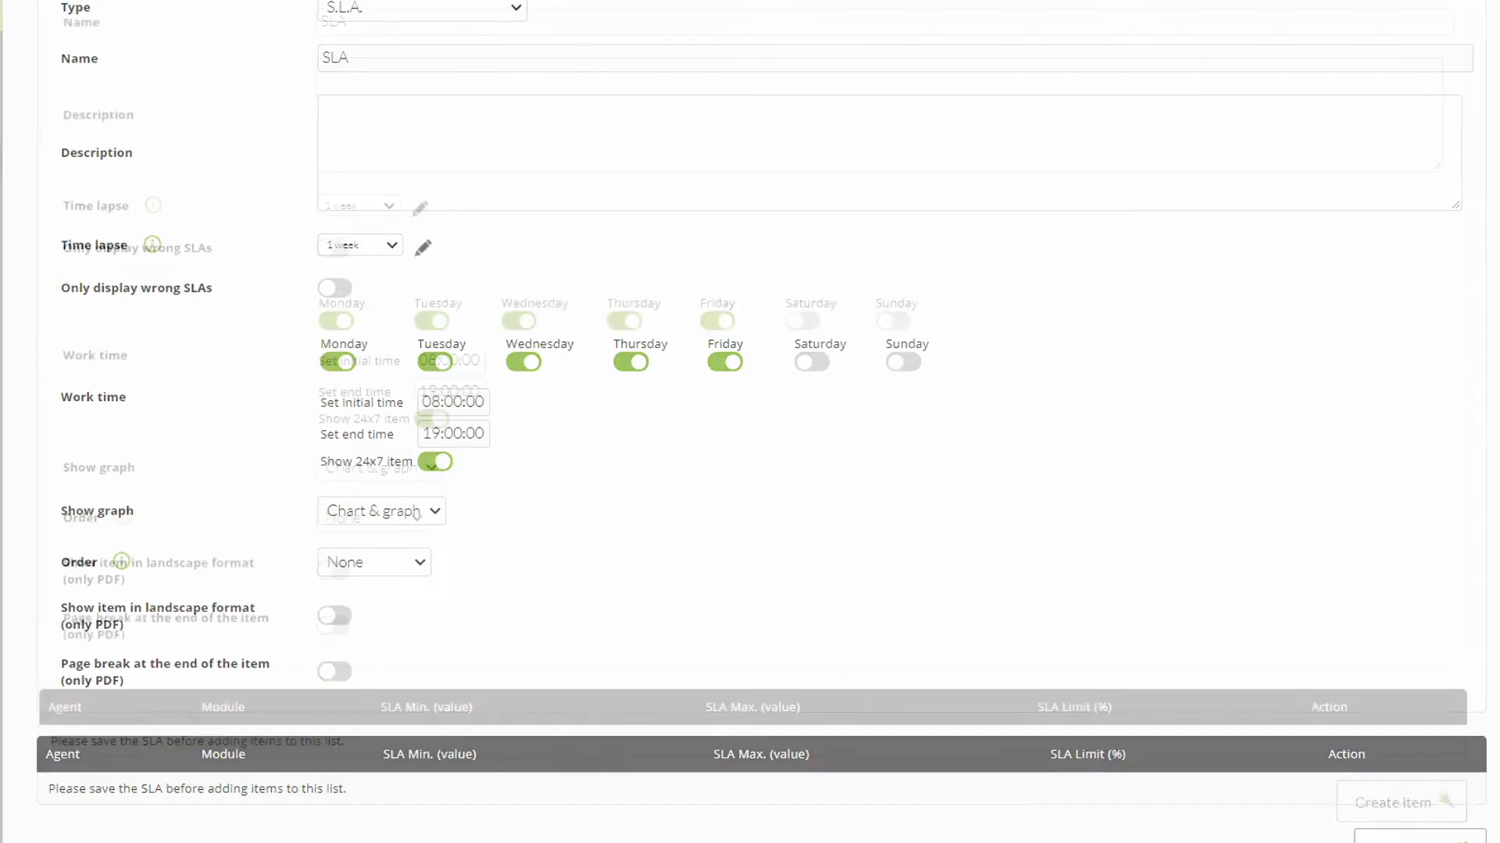
{"action": "left_click", "coordinate": [1379, 802]}
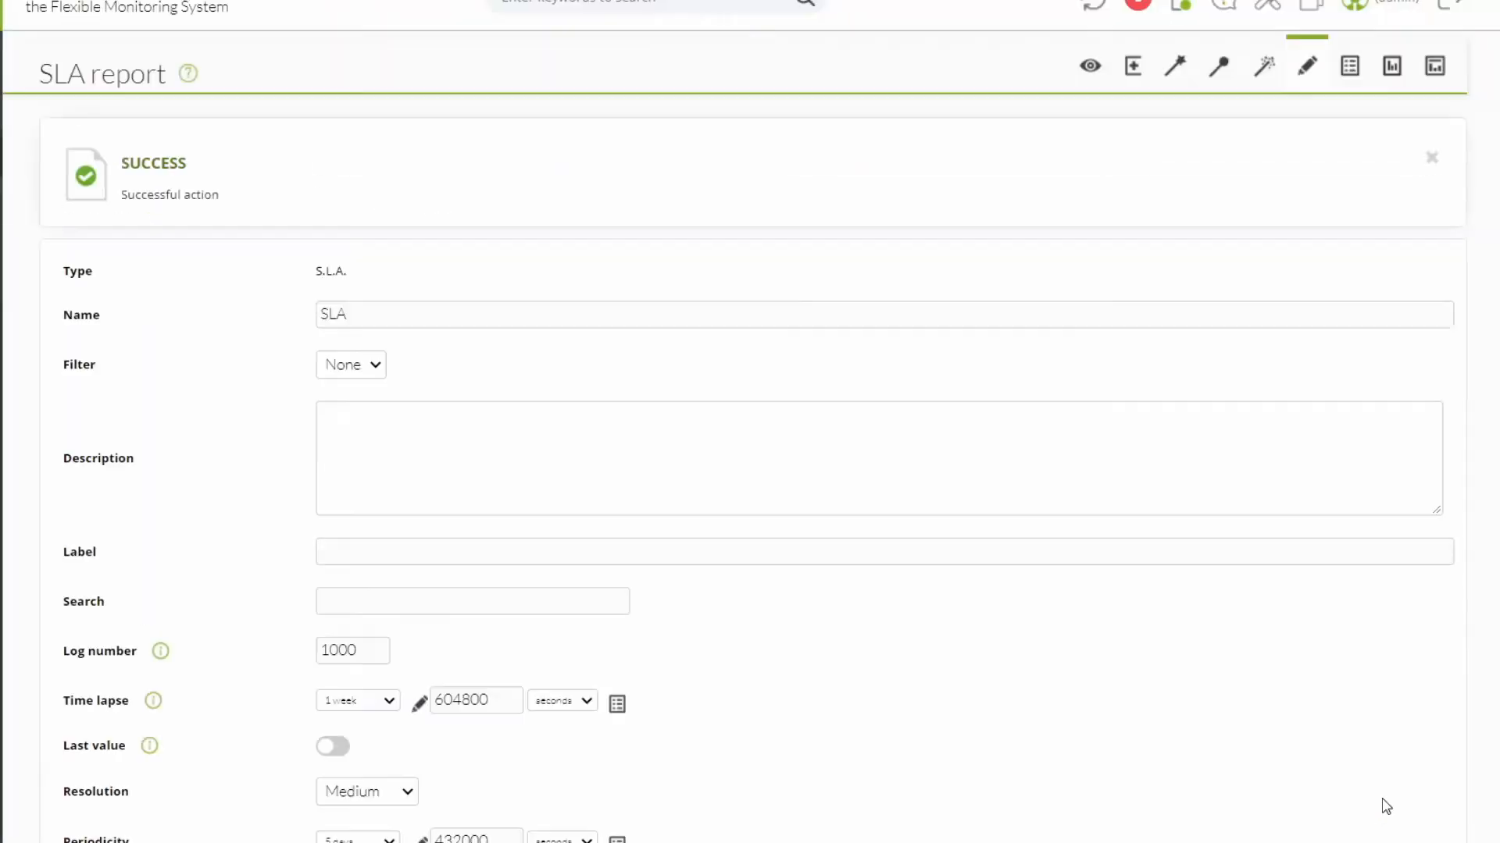
Step: Choose agent pandora01 and its System_Load_AVG module for the first entry in the item's SLA list
{"action": "scroll", "coordinate": [714, 472], "scroll_direction": "down", "scroll_amount": 4}
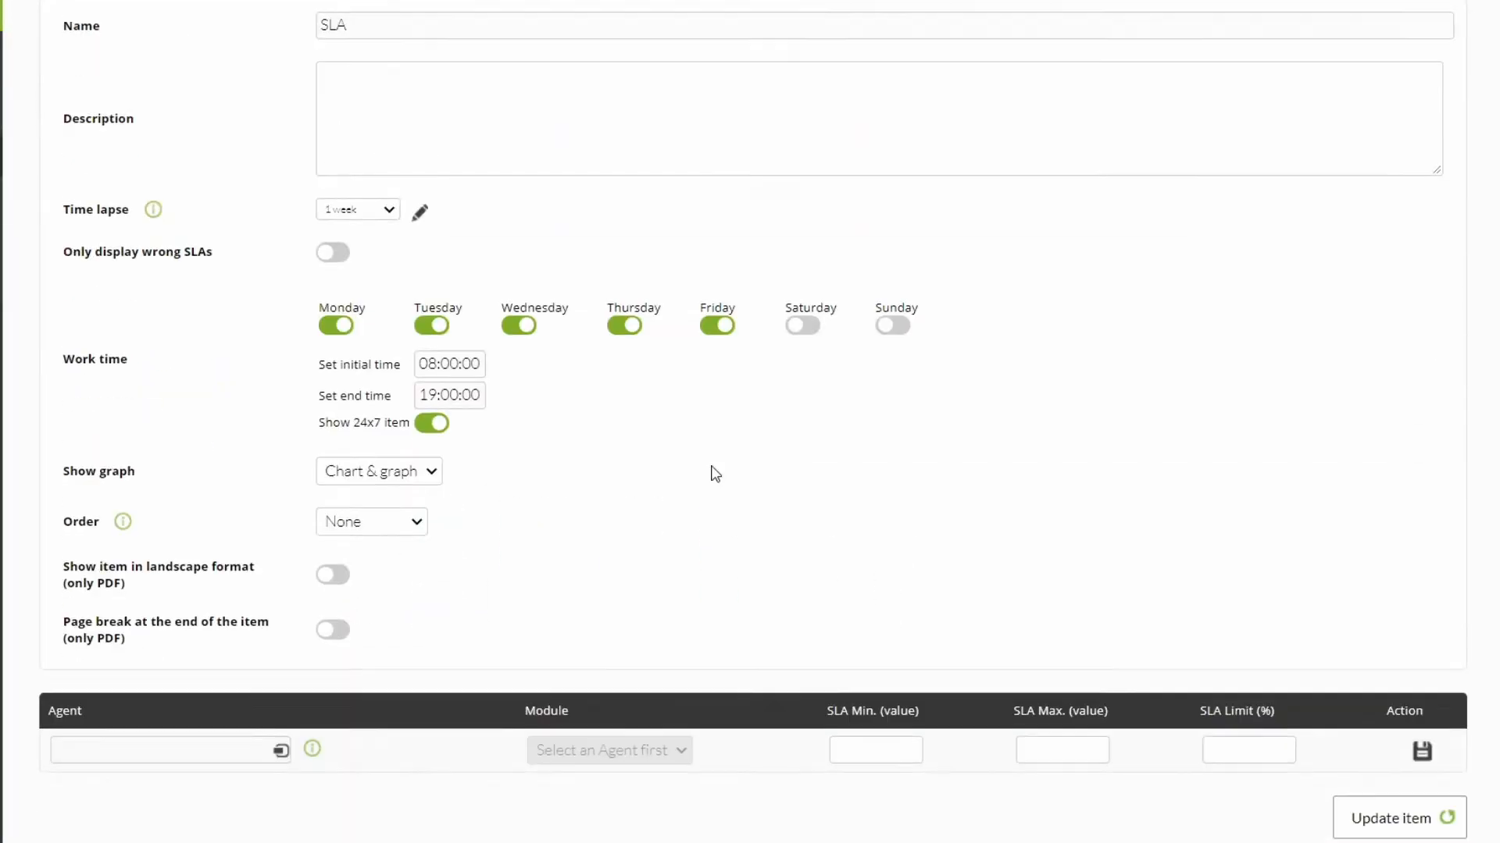
{"action": "left_click", "coordinate": [200, 740]}
{"action": "type", "text": "padnor"}
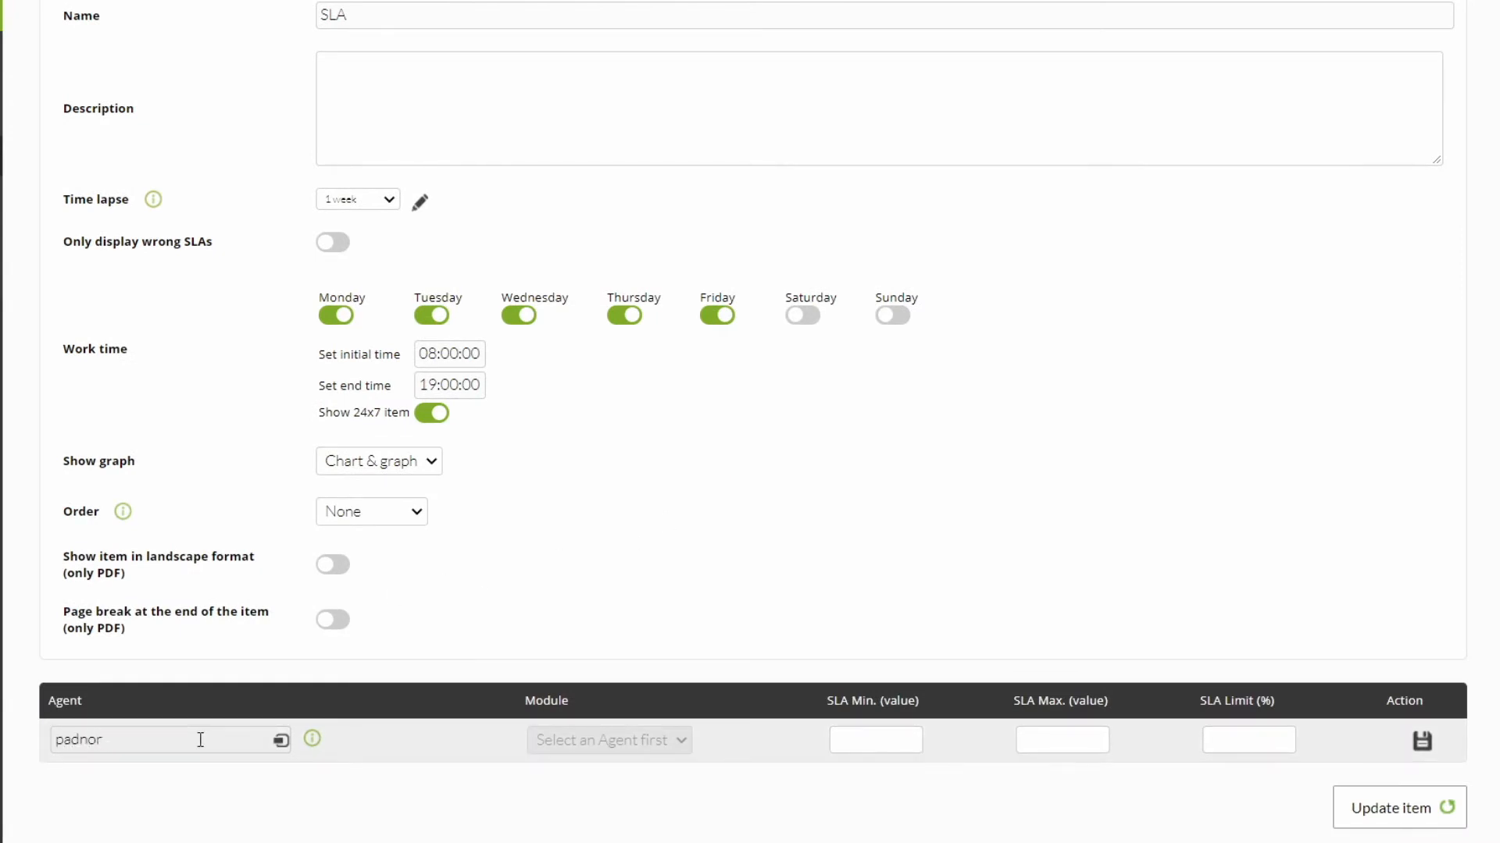
{"action": "type", "text": "aora"}
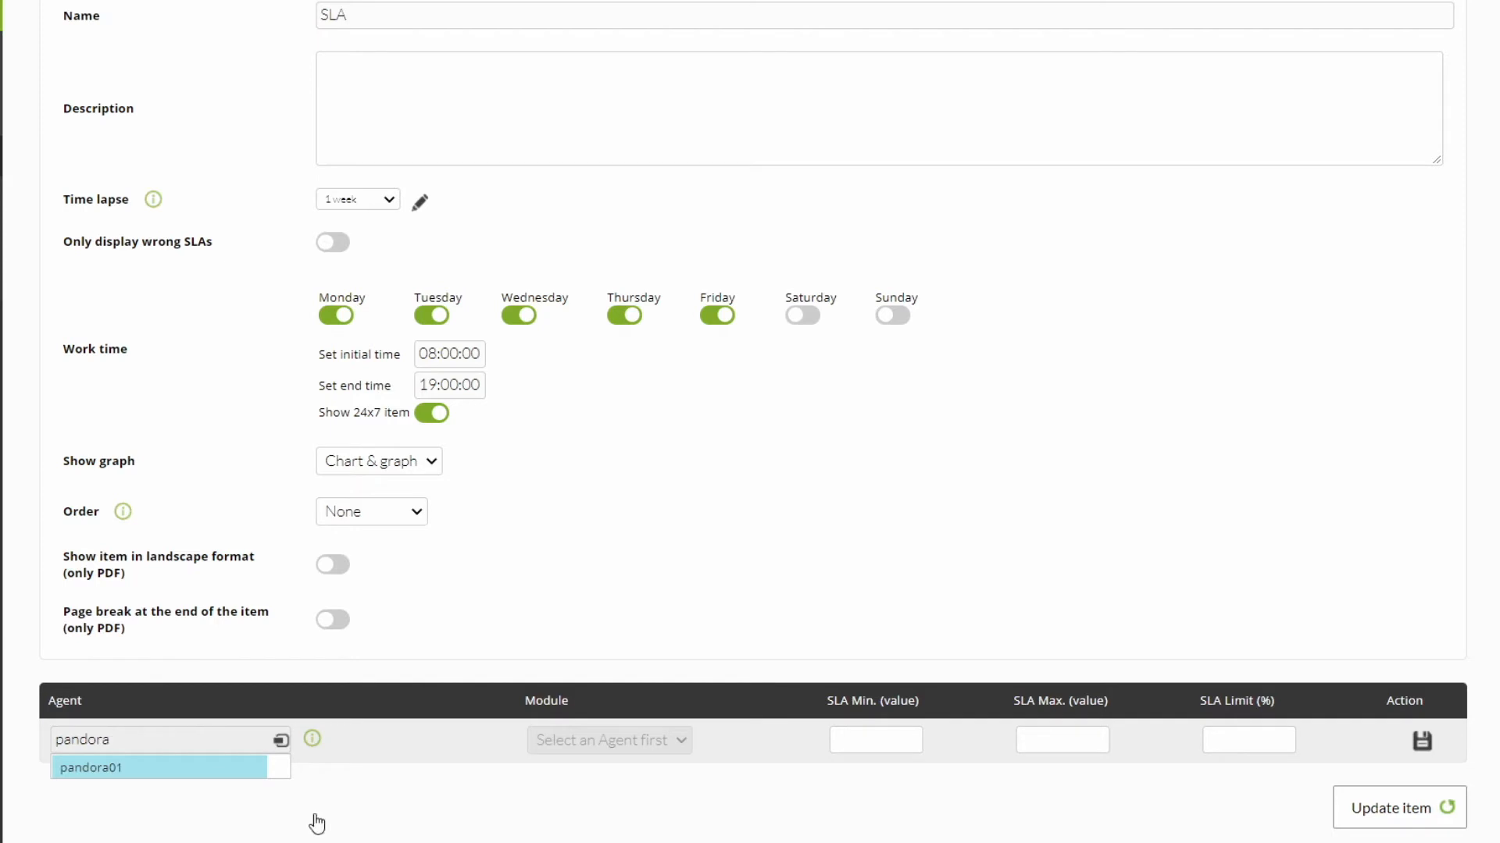
{"action": "left_click", "coordinate": [194, 767]}
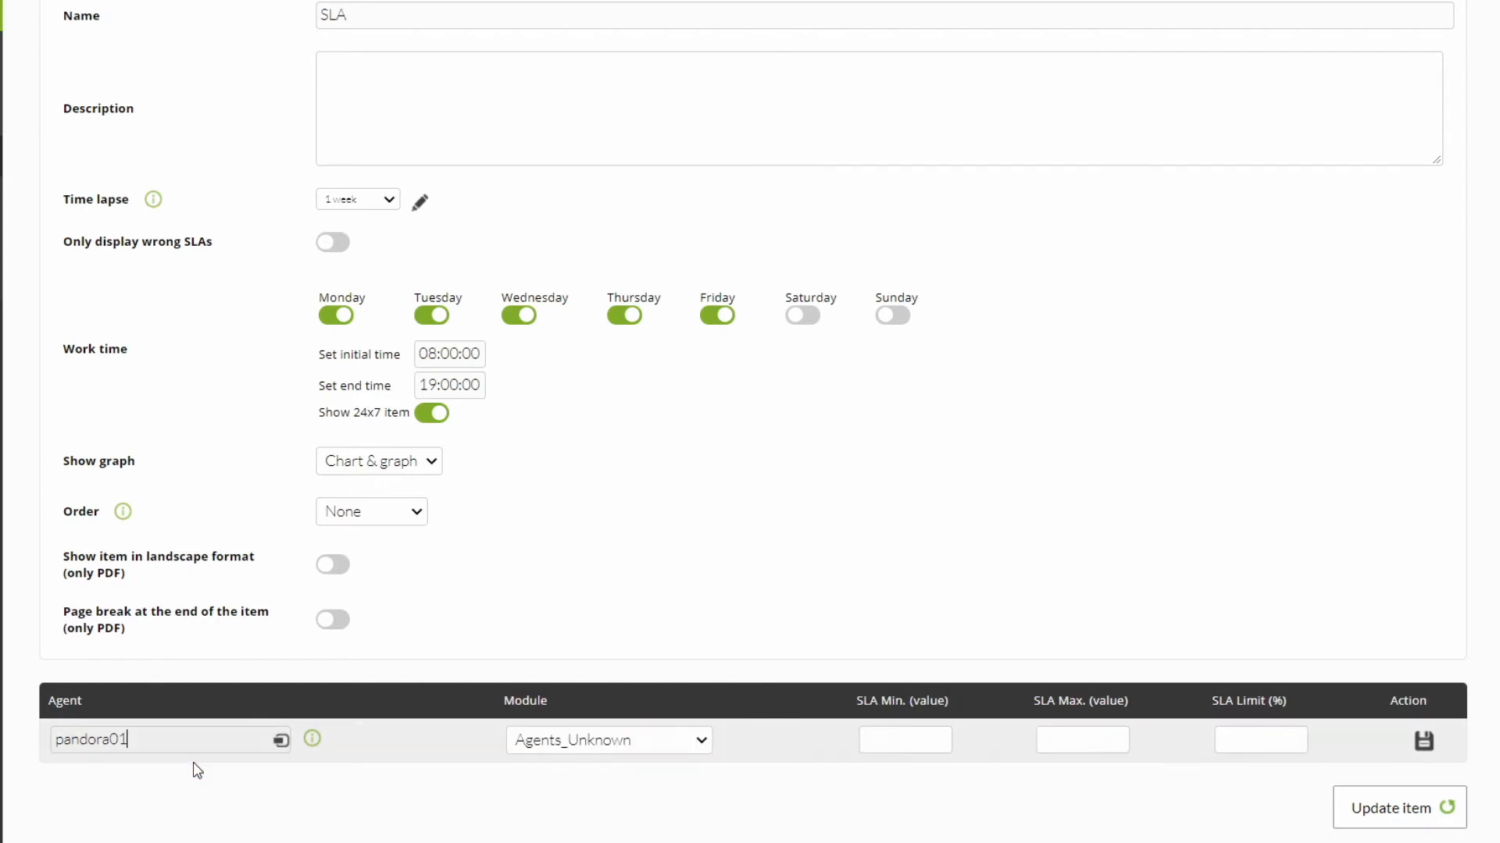
{"action": "left_click", "coordinate": [578, 738]}
{"action": "left_click", "coordinate": [574, 595]}
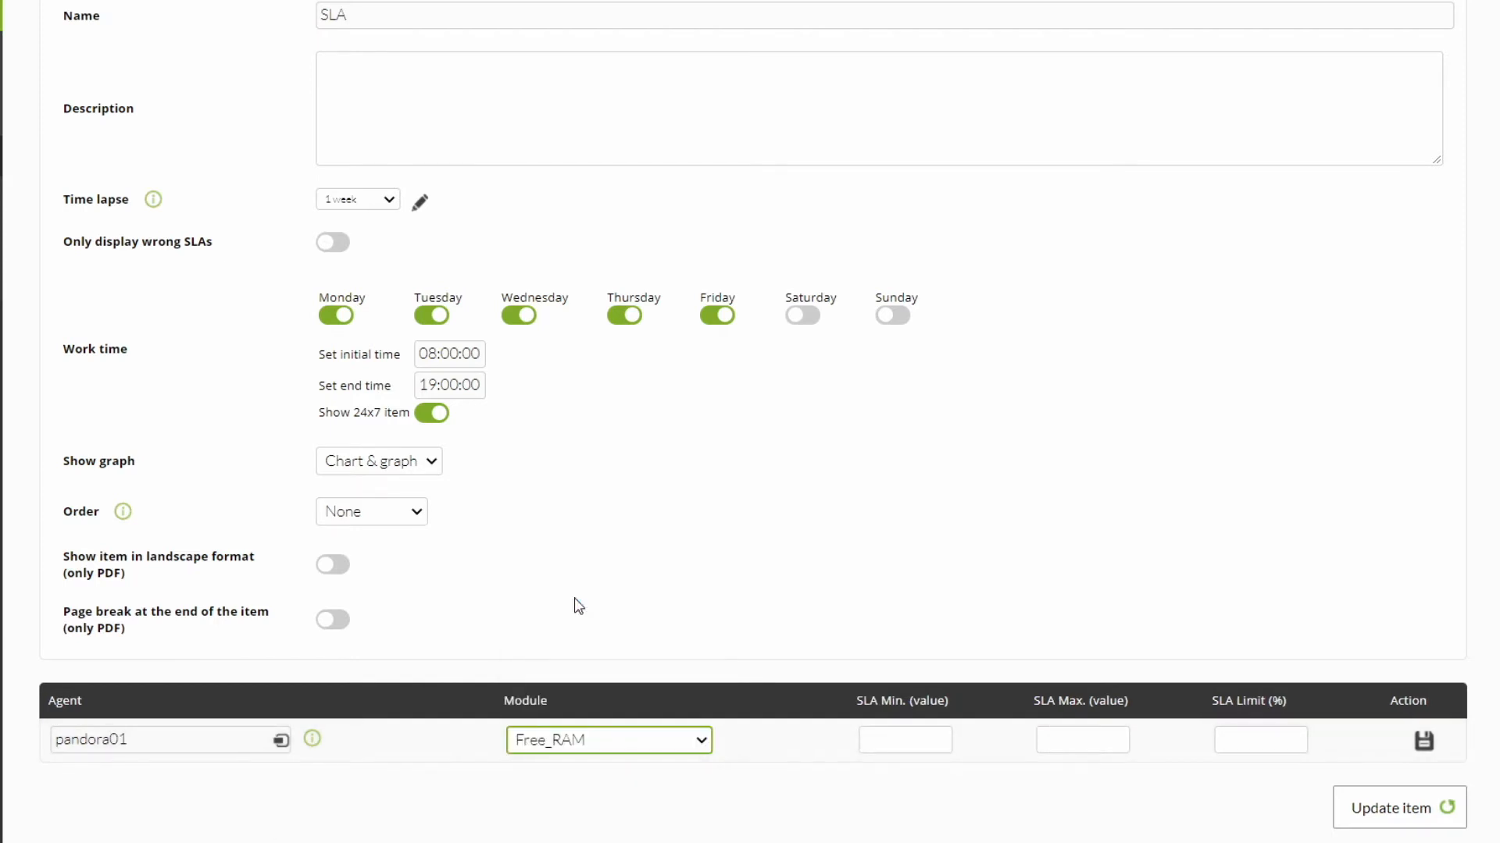
{"action": "left_click", "coordinate": [545, 739]}
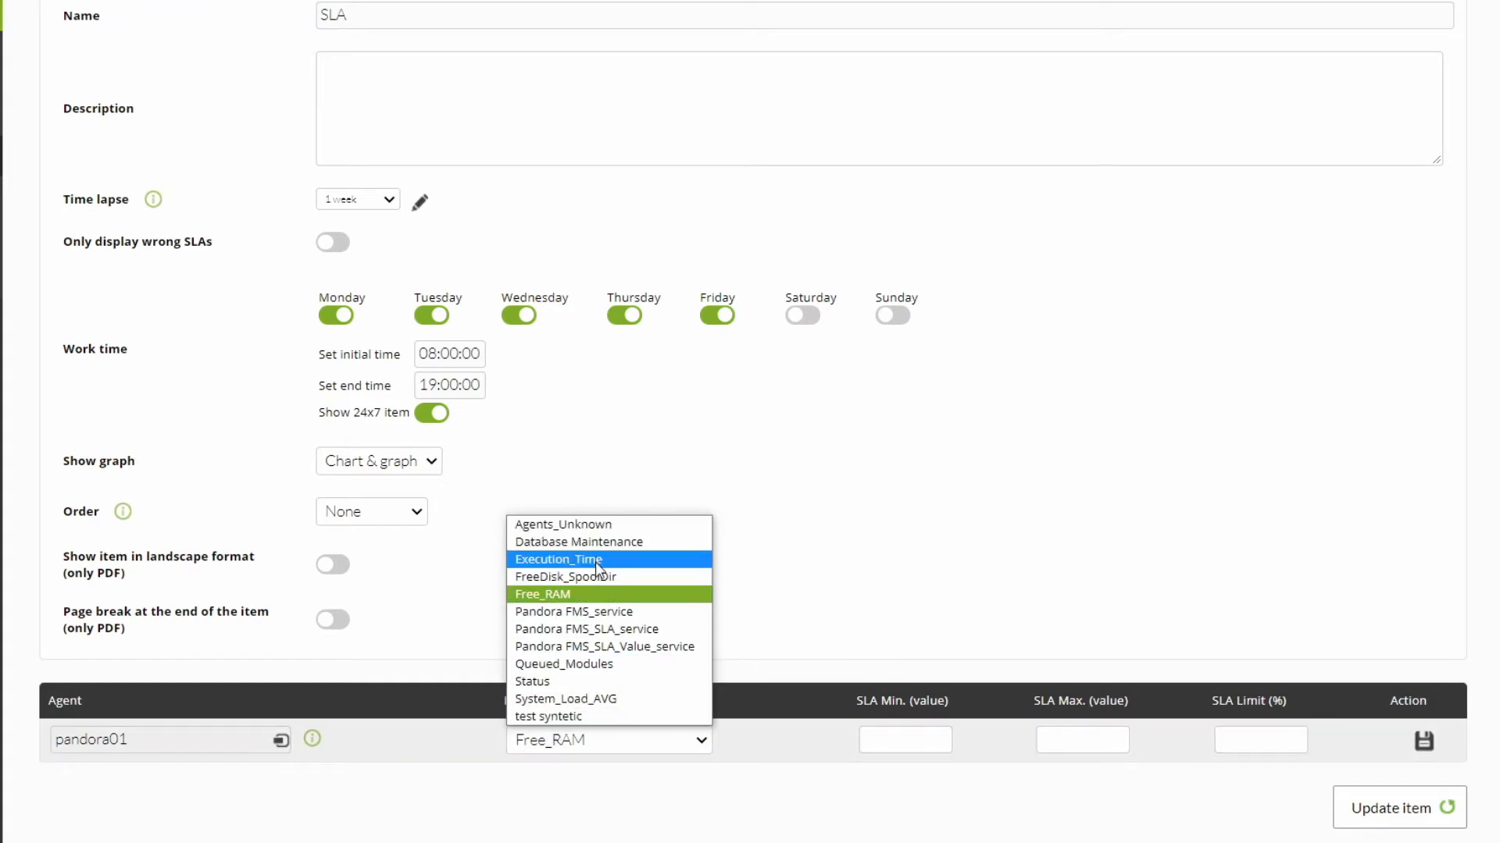
{"action": "left_click", "coordinate": [566, 699]}
Step: Set the System_Load_AVG entry's SLA minimum to 0, maximum to 90 and limit to 95%, and save the entry
{"action": "left_click", "coordinate": [867, 748]}
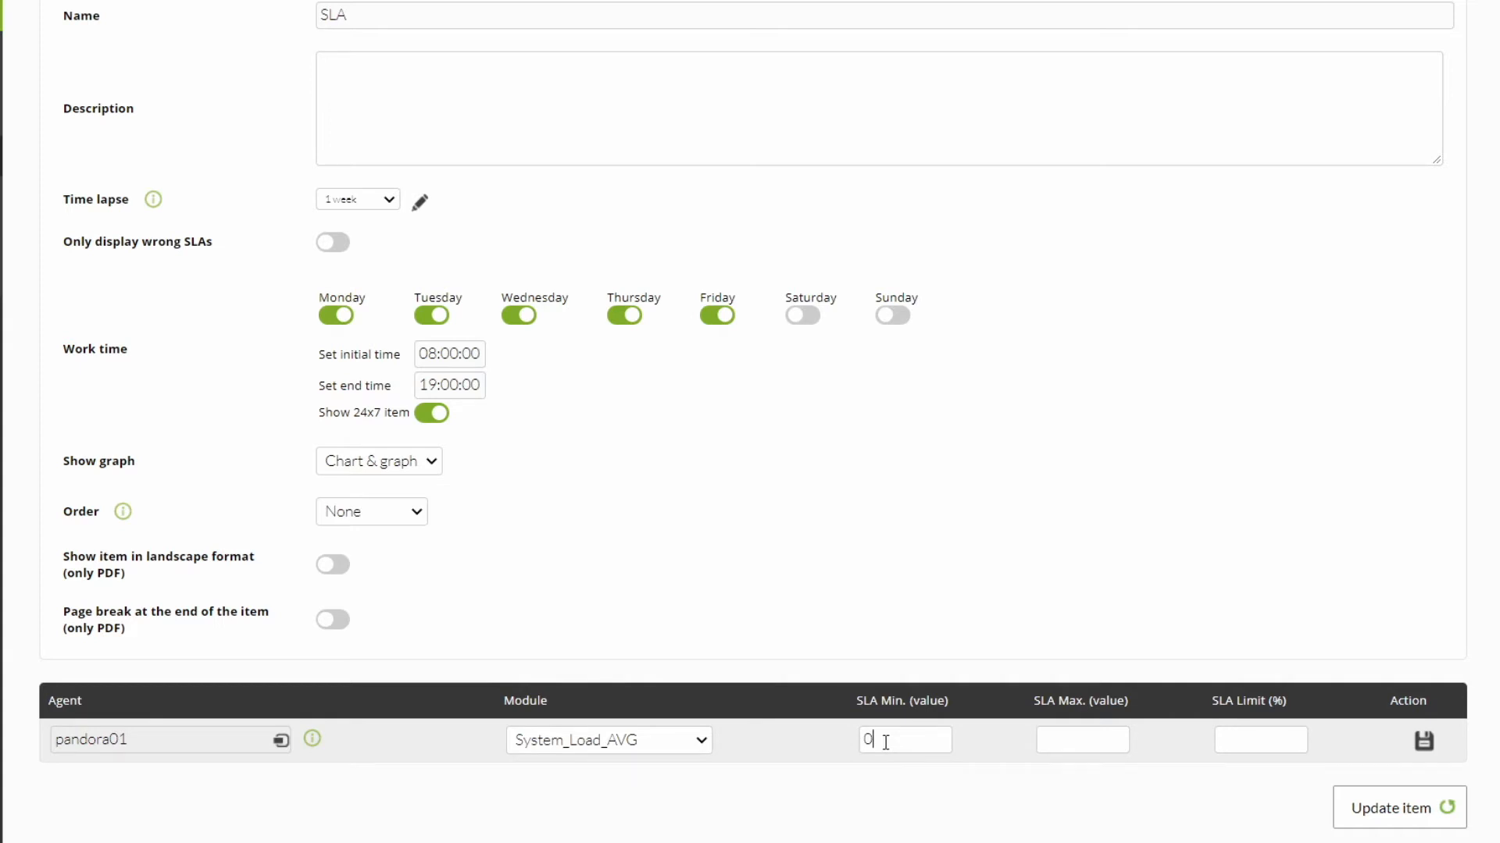
{"action": "type", "text": "10"}
{"action": "double_click", "coordinate": [884, 742]}
{"action": "type", "text": "0"}
{"action": "left_click", "coordinate": [1044, 748]}
{"action": "type", "text": "90"}
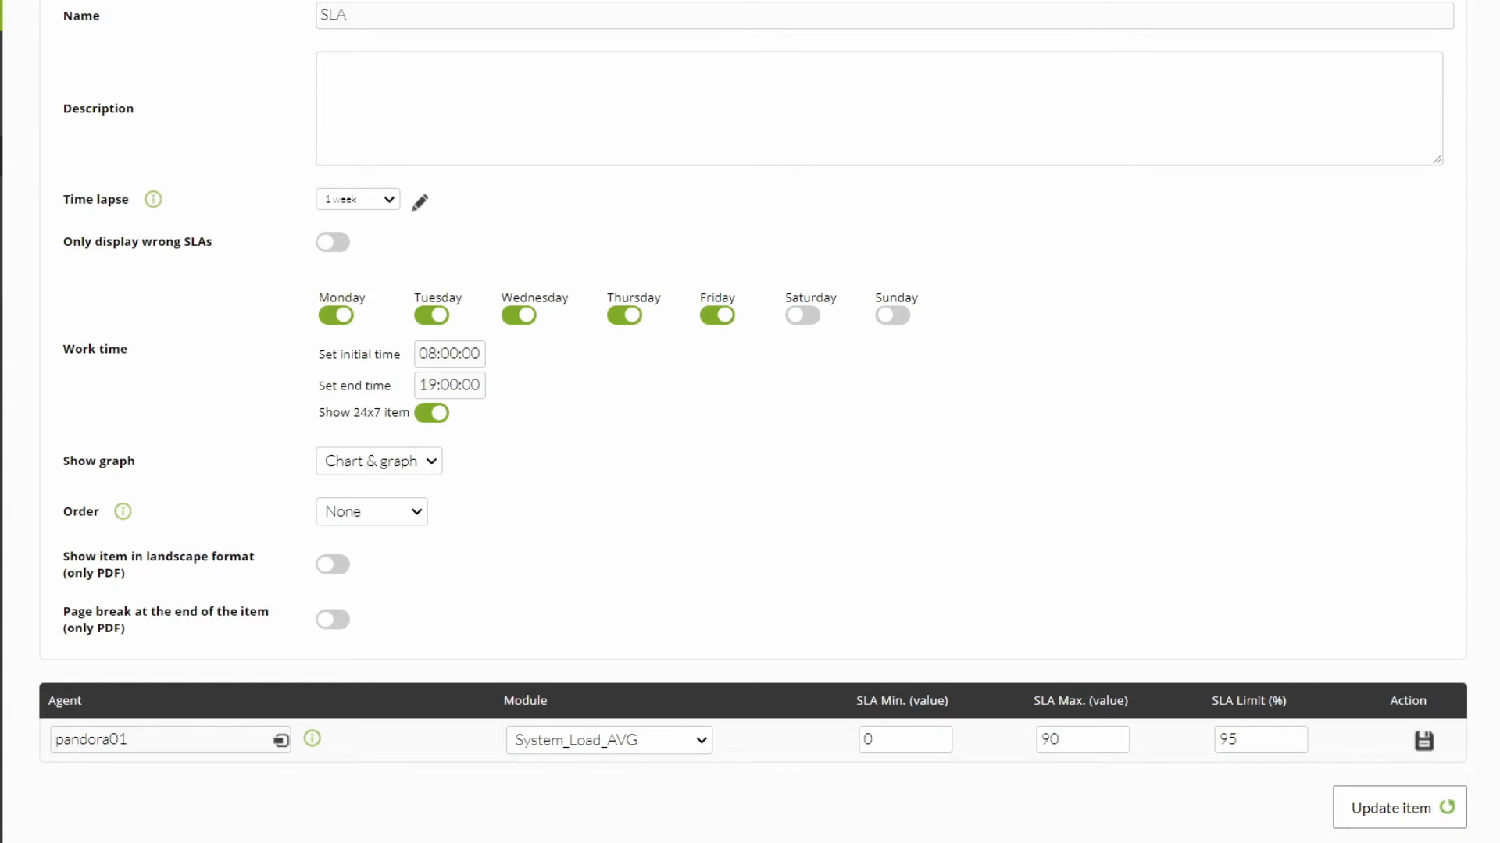
{"action": "left_click", "coordinate": [1423, 741]}
Step: Add an SLA entry for agent pandora01's Database Maintenance module with an SLA limit of 95%
{"action": "left_click", "coordinate": [173, 779]}
{"action": "type", "text": "pandora"}
{"action": "left_click", "coordinate": [166, 812]}
{"action": "left_click", "coordinate": [609, 781]}
{"action": "left_click", "coordinate": [574, 581]}
{"action": "left_click", "coordinate": [1247, 787]}
{"action": "type", "text": "95"}
{"action": "key", "text": "Return"}
Step: Choose agent pandora01 and its Free_RAM module for the third entry in the item's SLA list
{"action": "left_click", "coordinate": [230, 820]}
{"action": "type", "text": "pandora"}
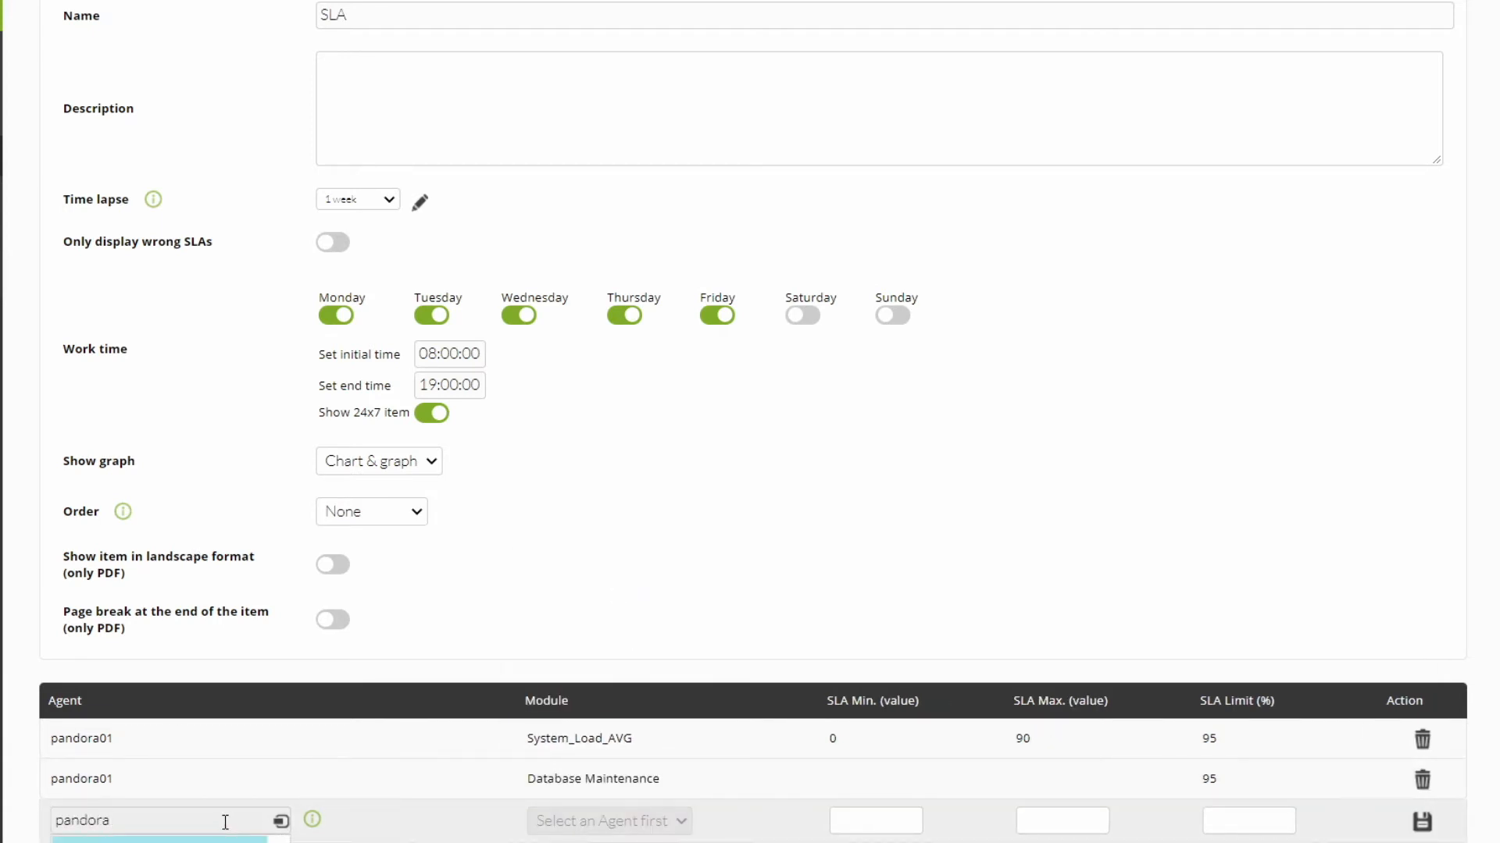
{"action": "left_click", "coordinate": [156, 839]}
{"action": "left_click", "coordinate": [564, 823]}
{"action": "left_click", "coordinate": [625, 725]}
Step: Set the Free_RAM entry's SLA minimum to 10, maximum to 220000 and limit to 85%, and save the entry
{"action": "left_click", "coordinate": [908, 820]}
{"action": "type", "text": "10"}
{"action": "left_click", "coordinate": [1075, 817]}
{"action": "type", "text": "220000"}
{"action": "left_click", "coordinate": [1238, 824]}
{"action": "type", "text": "85"}
{"action": "left_click", "coordinate": [1423, 821]}
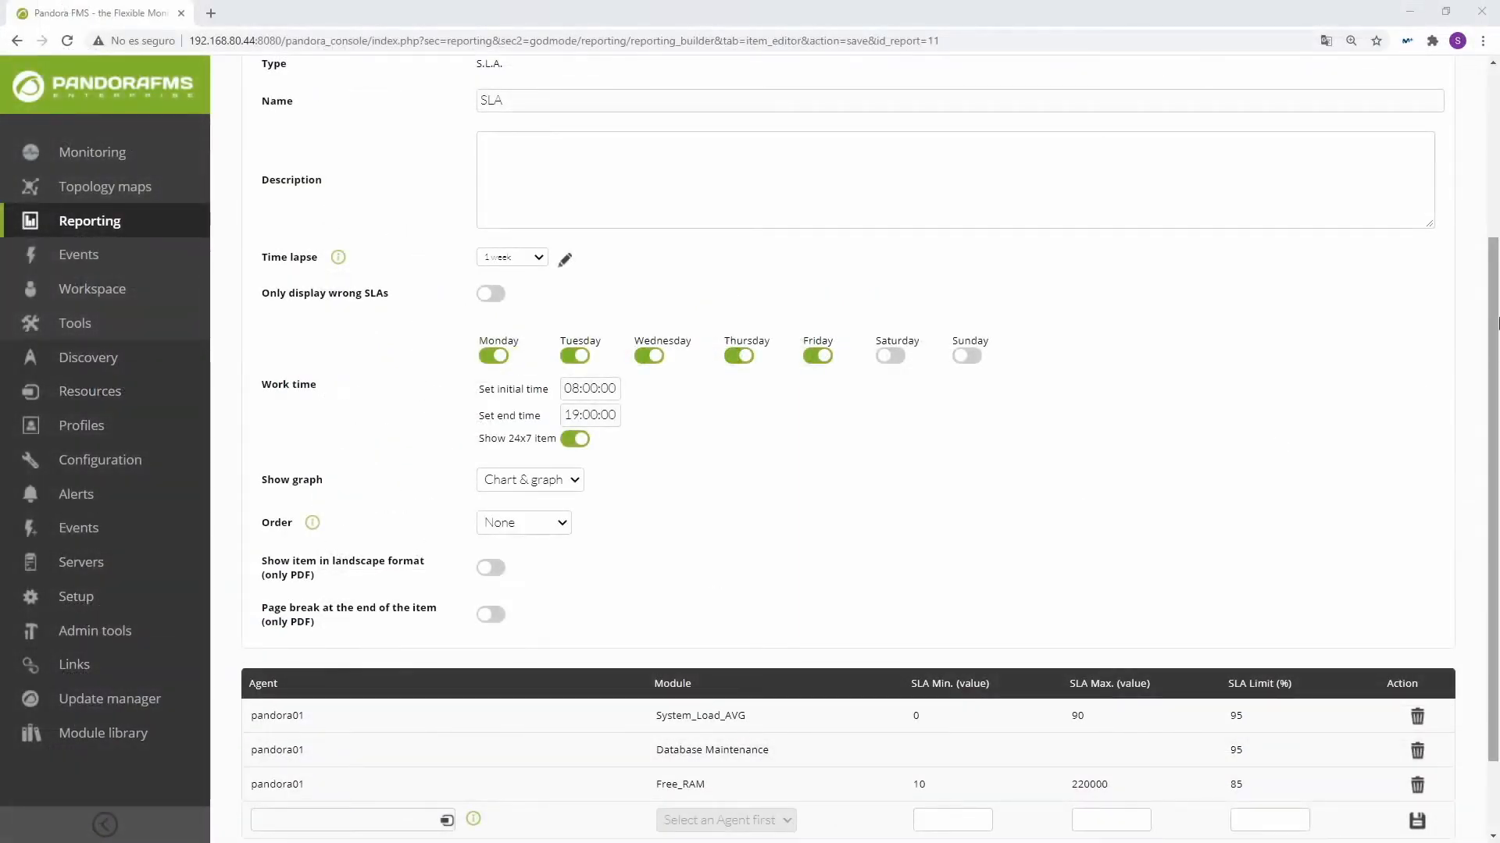
Step: View the generated SLA report and examine the item's period and each module's compliance, comparing 24 x 7 rows with working-hours rows
{"action": "scroll", "coordinate": [1254, 478], "scroll_direction": "up", "scroll_amount": 3}
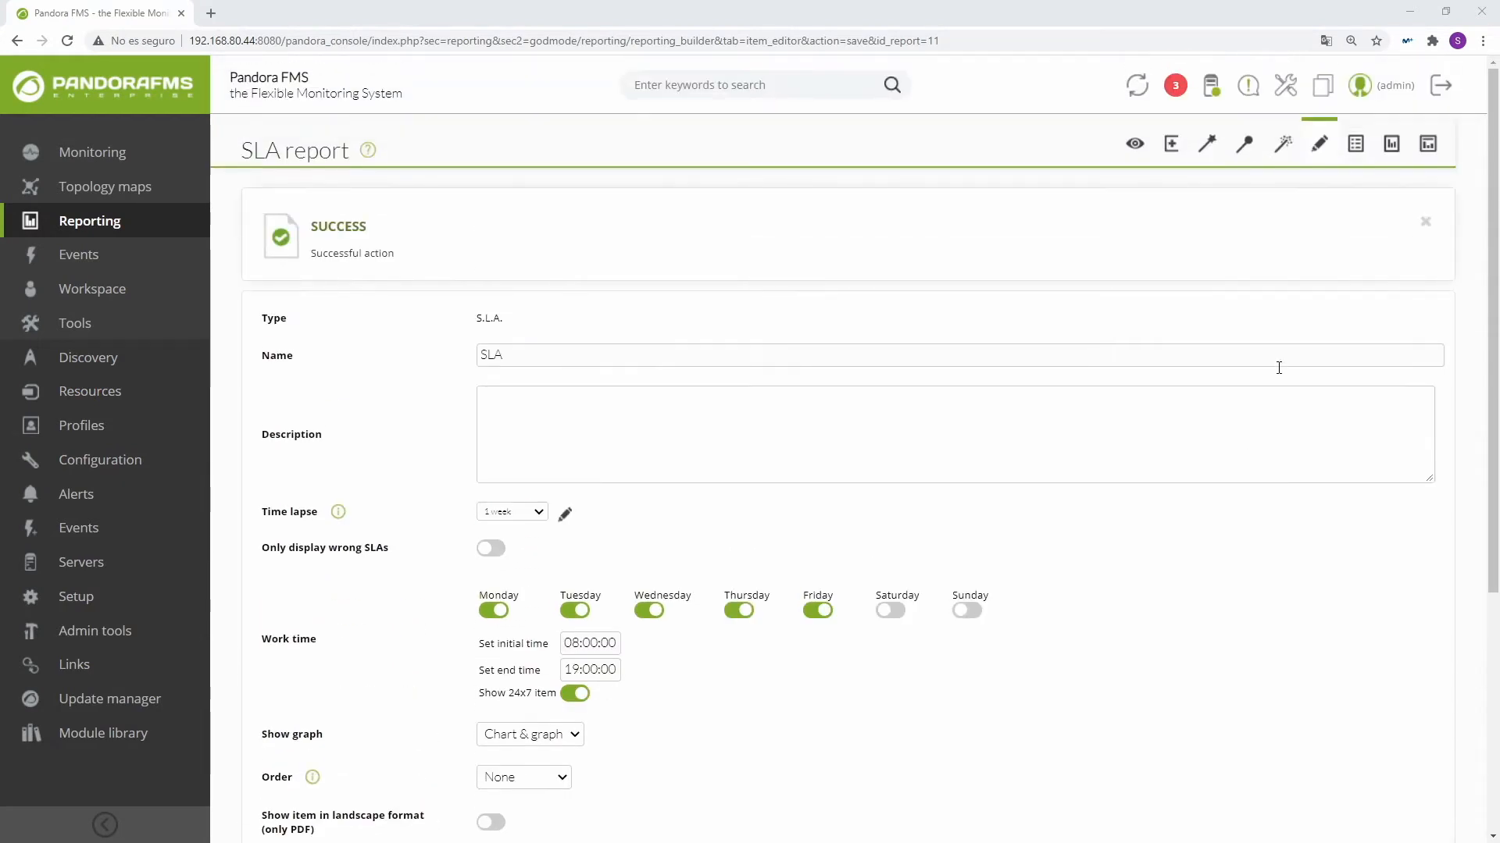
{"action": "left_click", "coordinate": [1134, 145]}
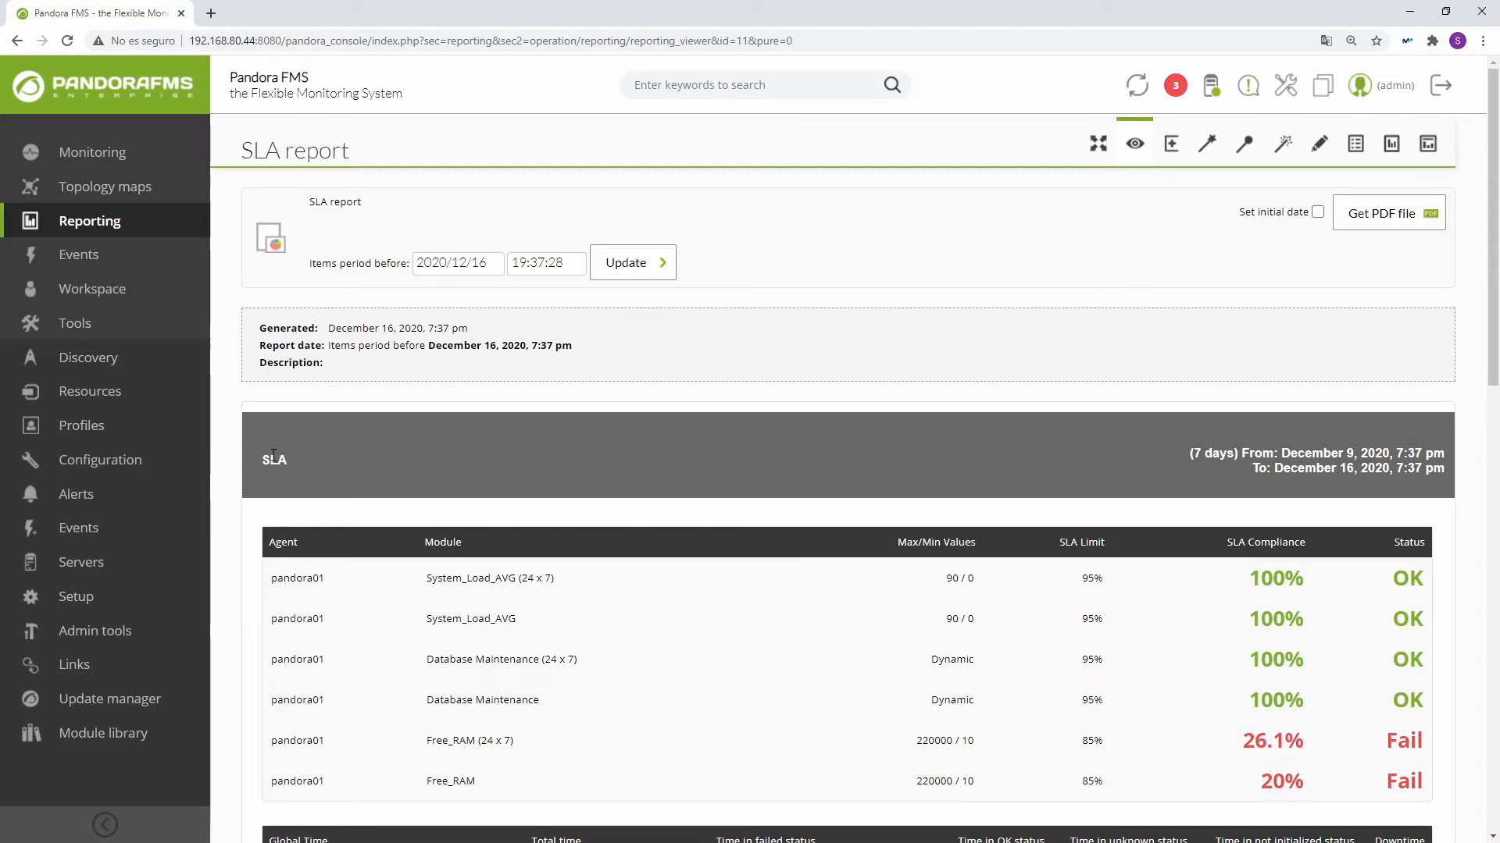
{"action": "left_click_drag", "start_coordinate": [265, 461], "coordinate": [311, 462]}
{"action": "scroll", "coordinate": [1044, 542], "scroll_direction": "down", "scroll_amount": 2}
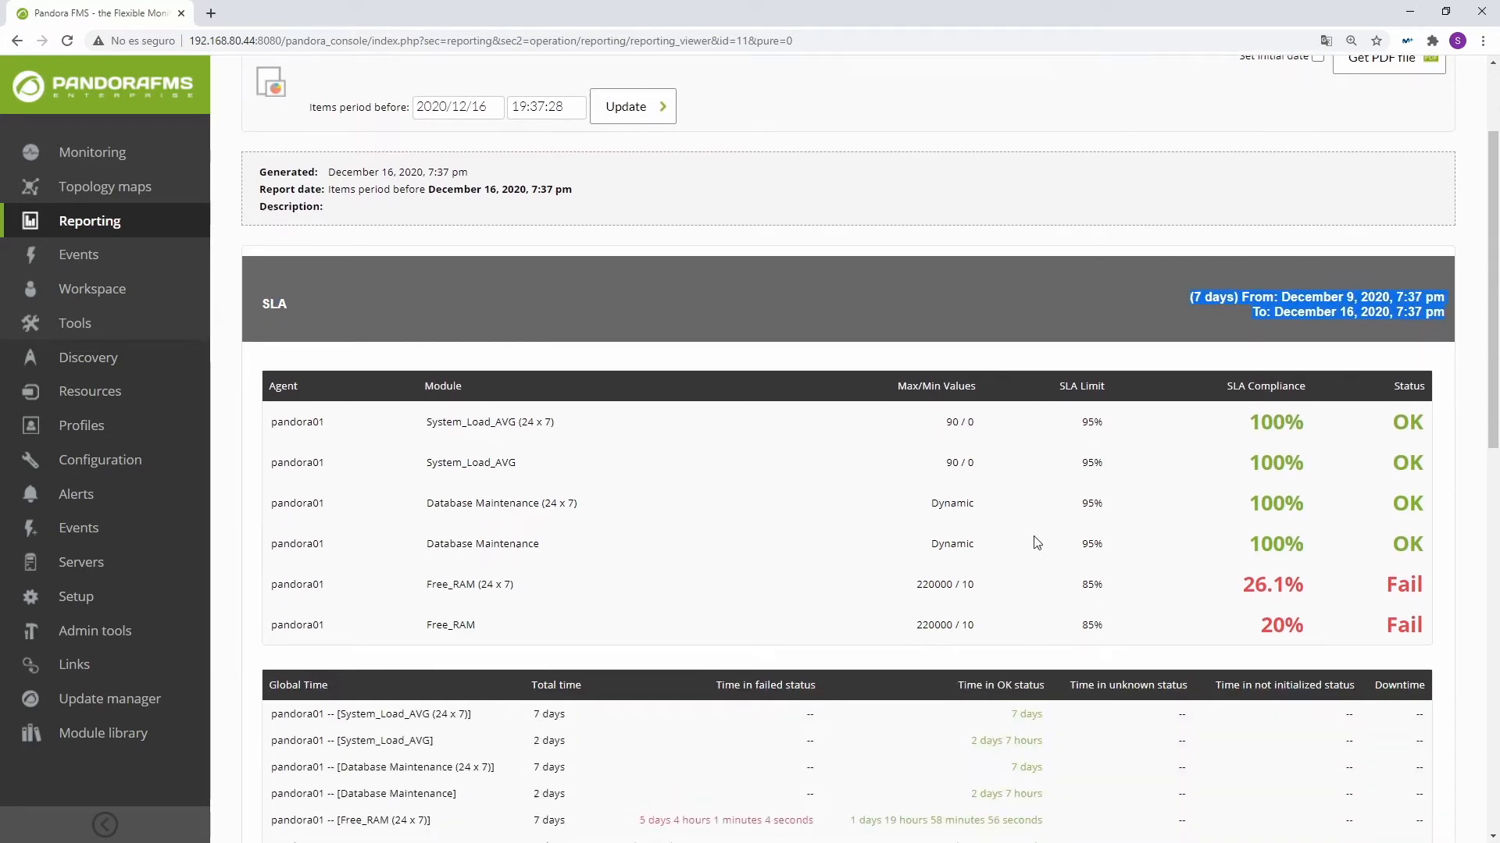
{"action": "left_click_drag", "start_coordinate": [268, 425], "coordinate": [597, 428]}
{"action": "left_click_drag", "start_coordinate": [950, 423], "coordinate": [1420, 428]}
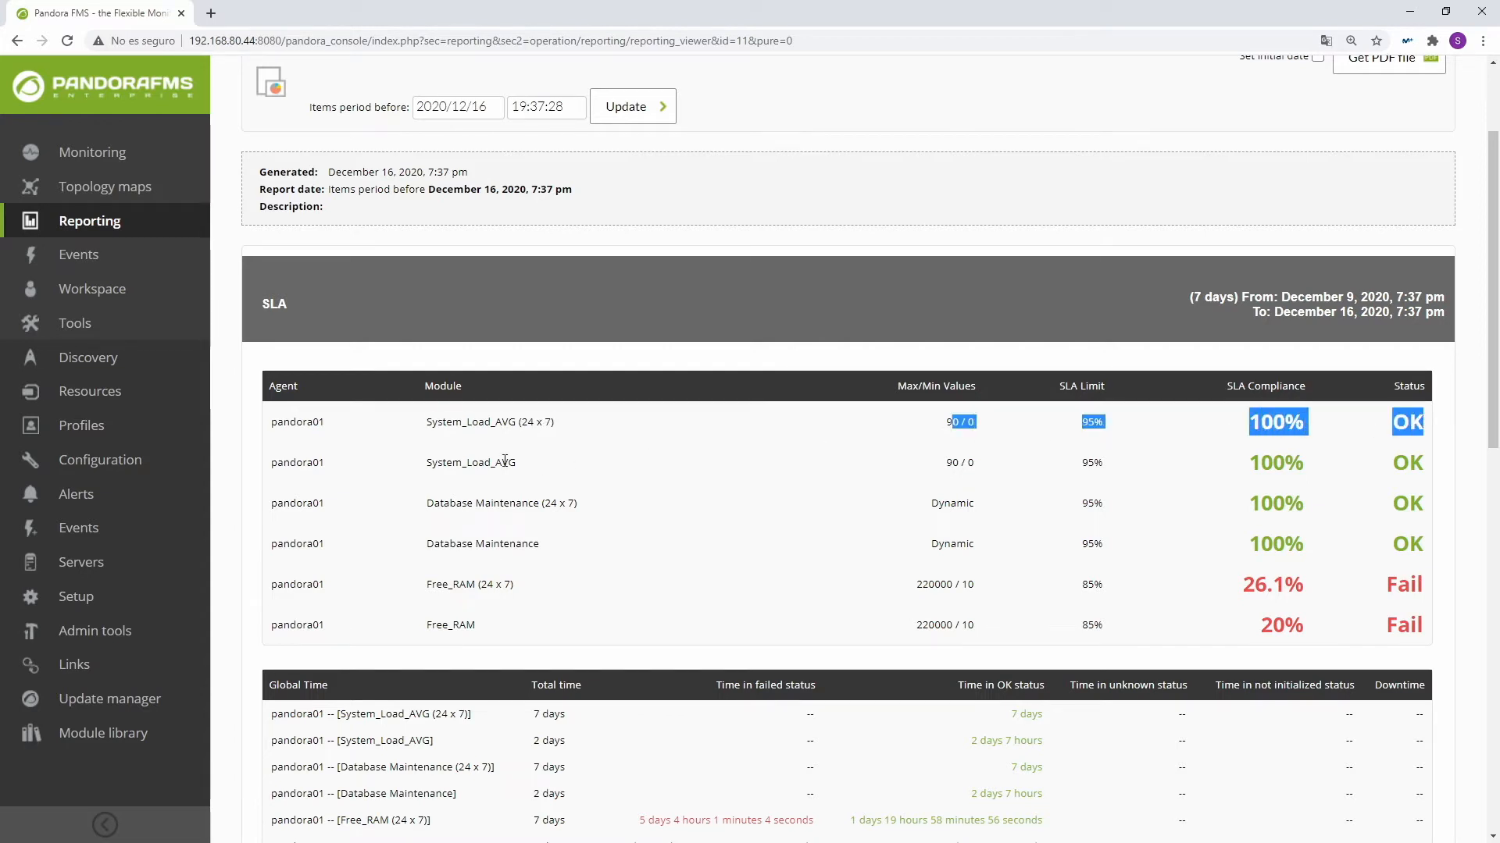
{"action": "left_click_drag", "start_coordinate": [432, 462], "coordinate": [556, 423]}
Step: Examine the report's Global Time and Checks time tables for the System_Load_AVG module, both 24 x 7 and working hours
{"action": "scroll", "coordinate": [530, 472], "scroll_direction": "down", "scroll_amount": 3}
{"action": "scroll", "coordinate": [530, 472], "scroll_direction": "down", "scroll_amount": 1}
{"action": "left_click_drag", "start_coordinate": [296, 403], "coordinate": [1434, 407]}
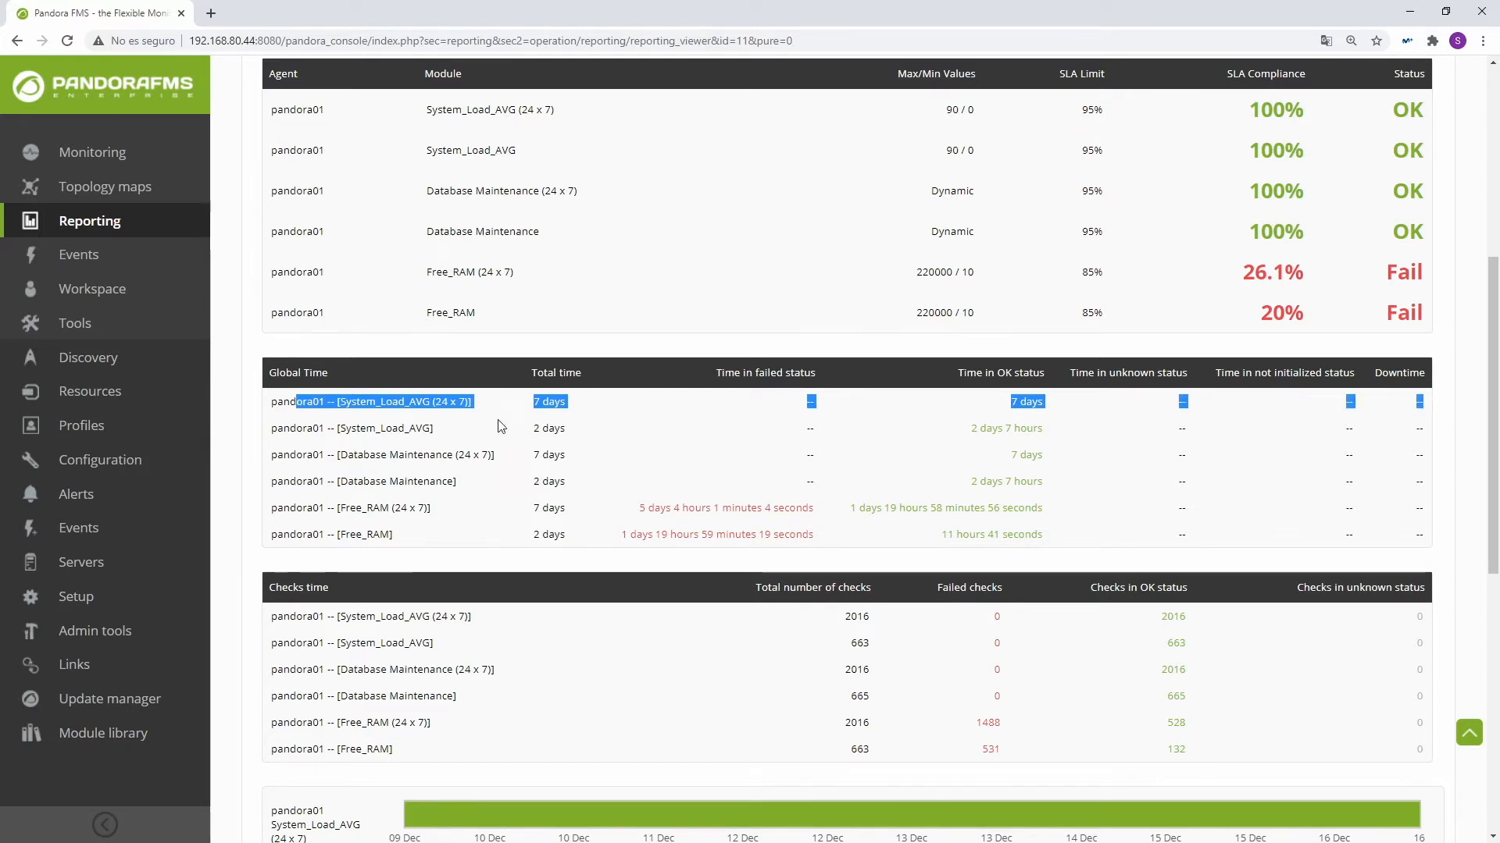
{"action": "left_click_drag", "start_coordinate": [393, 428], "coordinate": [435, 428]}
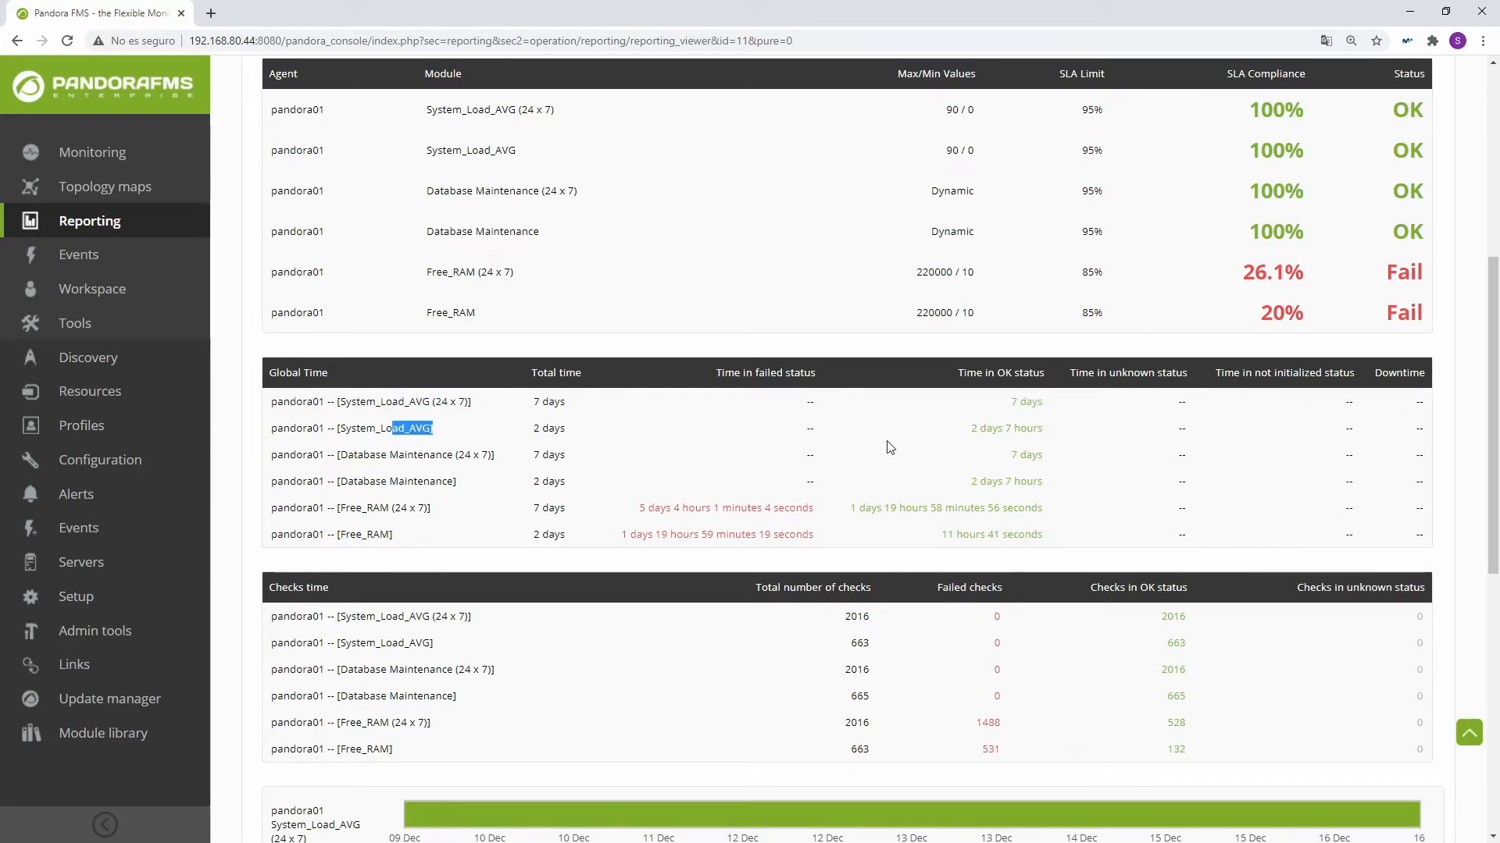
{"action": "scroll", "coordinate": [500, 473], "scroll_direction": "down", "scroll_amount": 3}
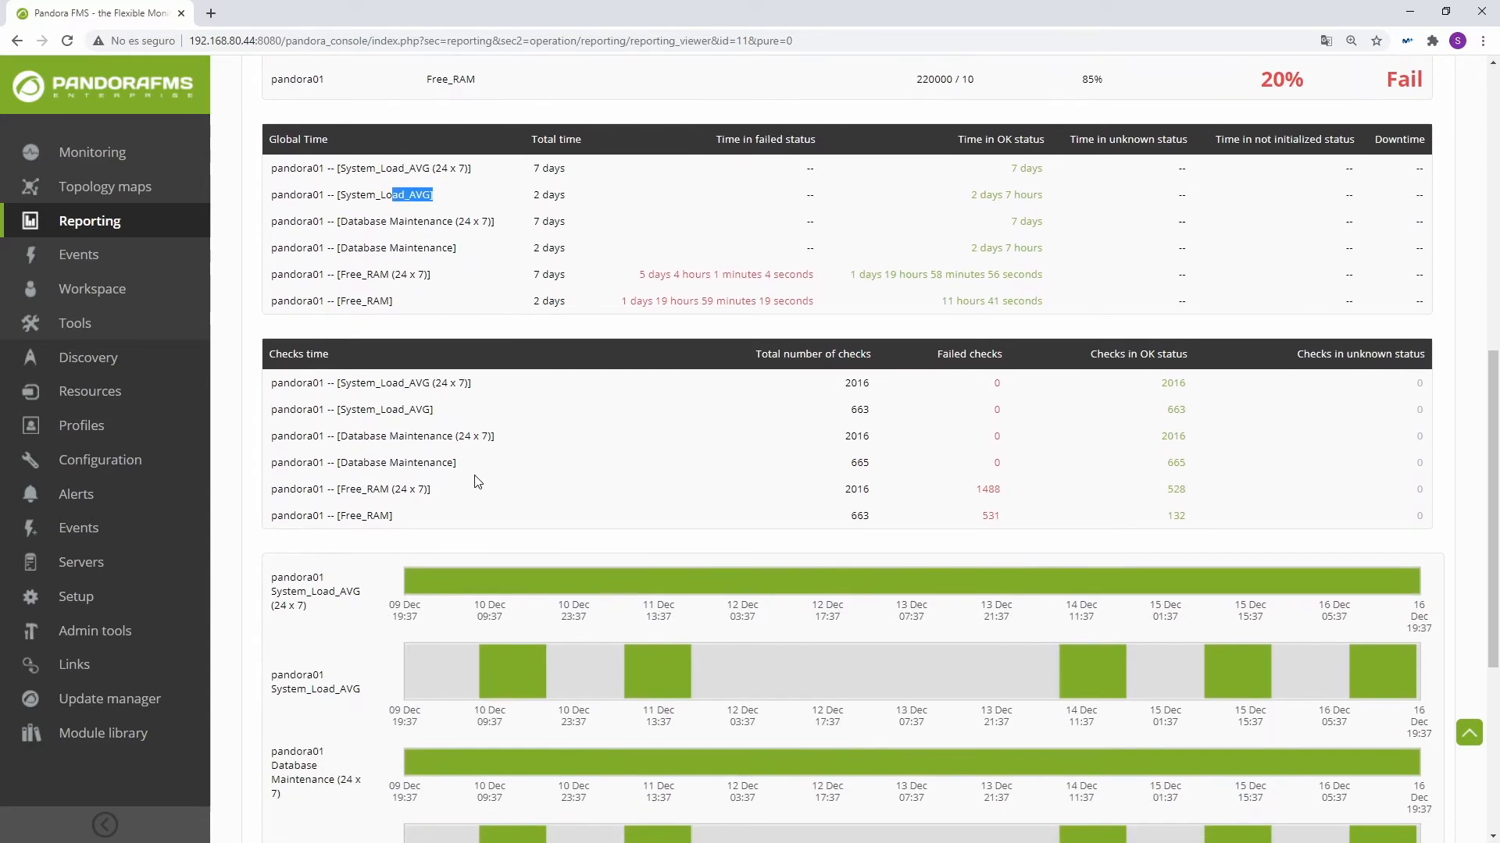
{"action": "left_click_drag", "start_coordinate": [352, 382], "coordinate": [493, 383]}
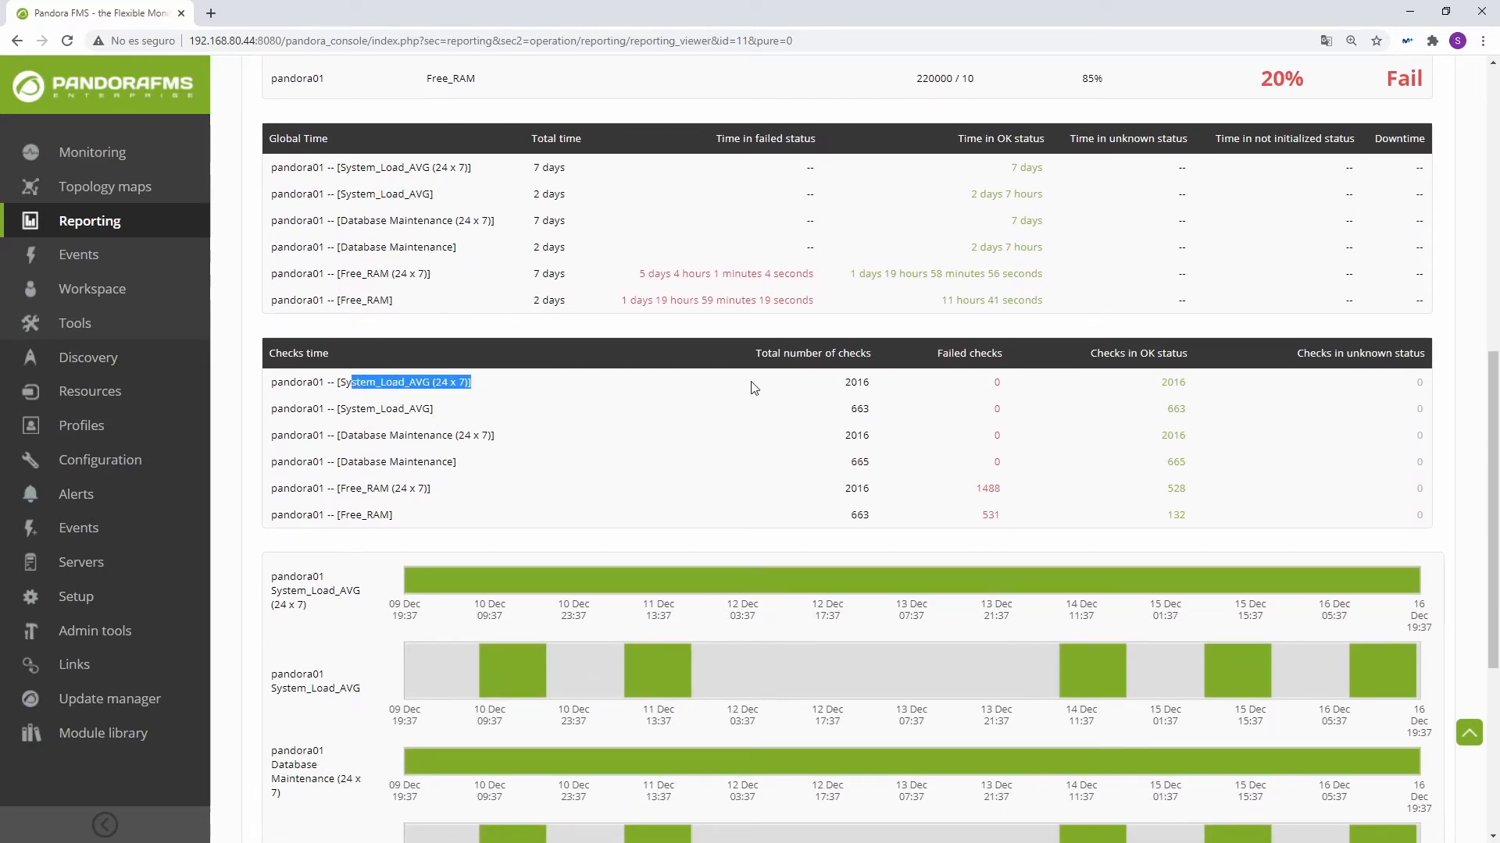
{"action": "left_click_drag", "start_coordinate": [820, 383], "coordinate": [883, 389]}
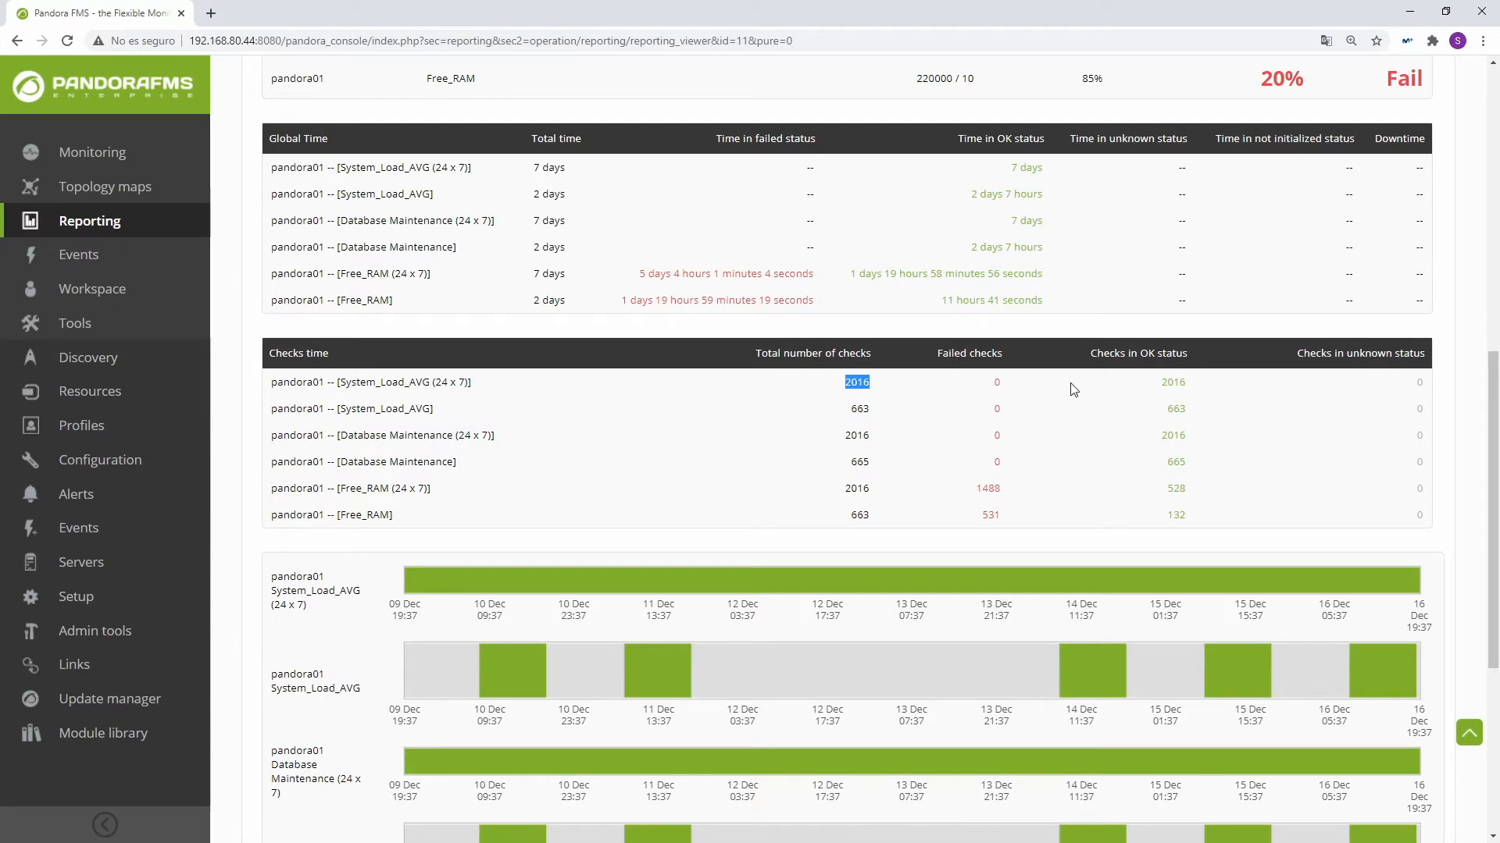
{"action": "left_click_drag", "start_coordinate": [1025, 385], "coordinate": [992, 384]}
{"action": "left_click_drag", "start_coordinate": [1159, 386], "coordinate": [1376, 388]}
{"action": "left_click", "coordinate": [1314, 401]}
{"action": "left_click_drag", "start_coordinate": [409, 408], "coordinate": [472, 414]}
Step: Examine the report's status graphs for System_Load_AVG, comparing the 24 x 7 chart with the working-hours chart
{"action": "scroll", "coordinate": [478, 424], "scroll_direction": "down", "scroll_amount": 5}
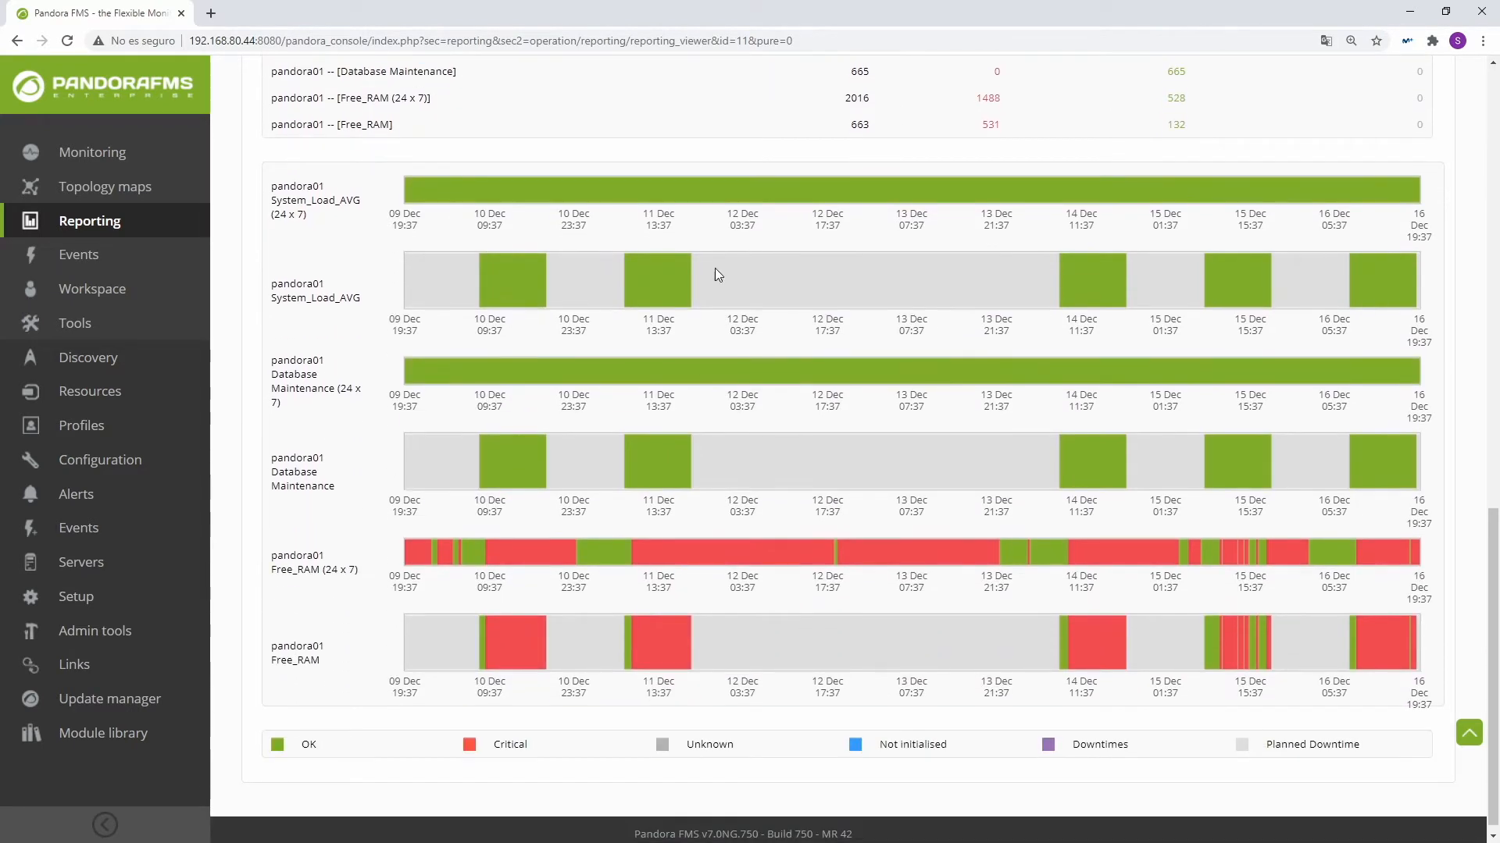
{"action": "left_click_drag", "start_coordinate": [274, 214], "coordinate": [309, 217]}
{"action": "left_click_drag", "start_coordinate": [315, 299], "coordinate": [367, 299]}
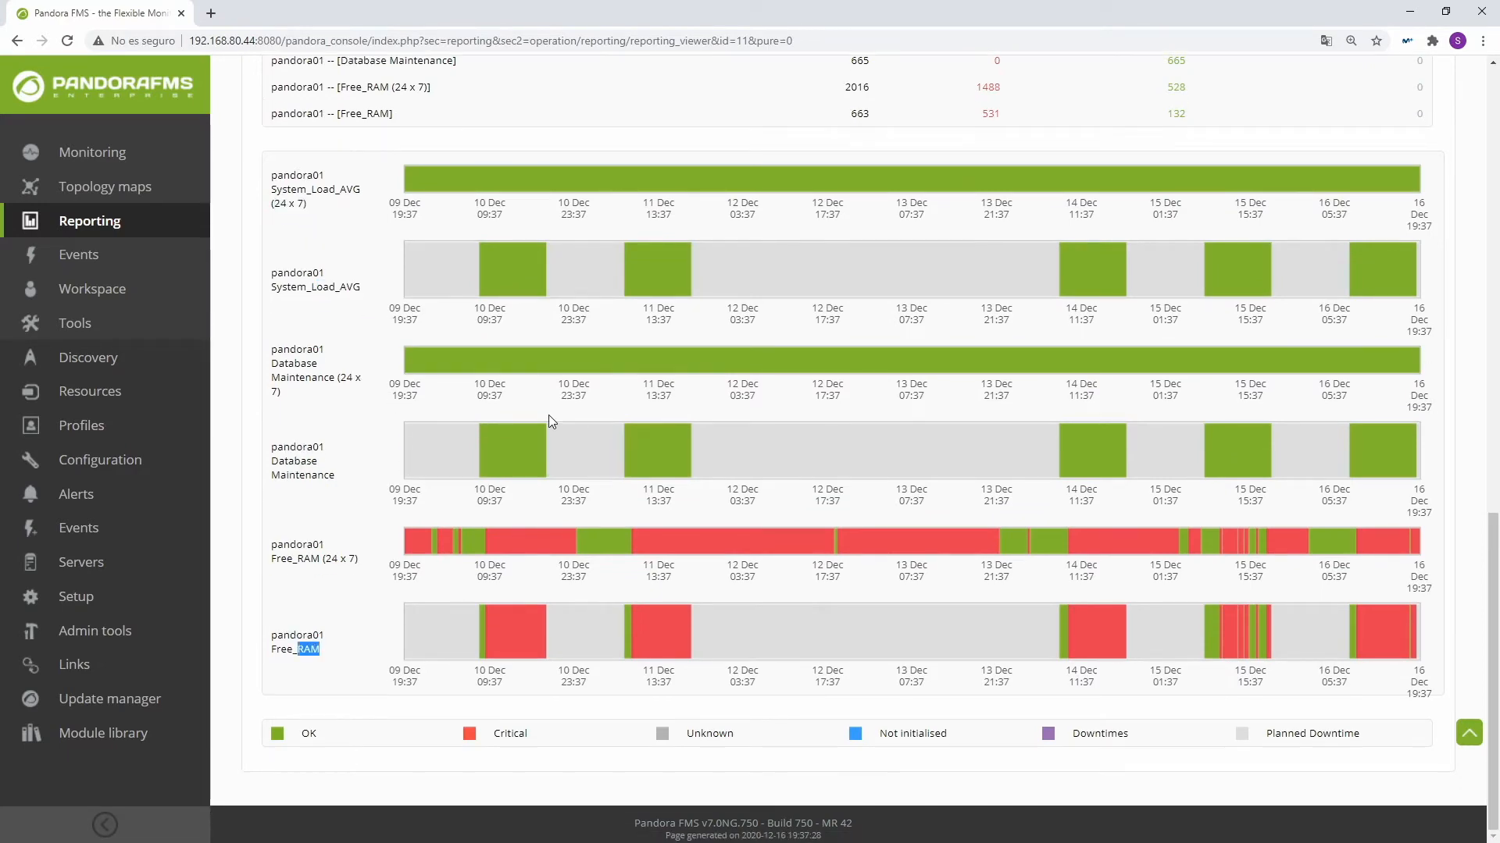
Step: Start a new item of type Monthly SLA in the SLA report and name it "SLA Month"
{"action": "scroll", "coordinate": [548, 415], "scroll_direction": "up", "scroll_amount": 15}
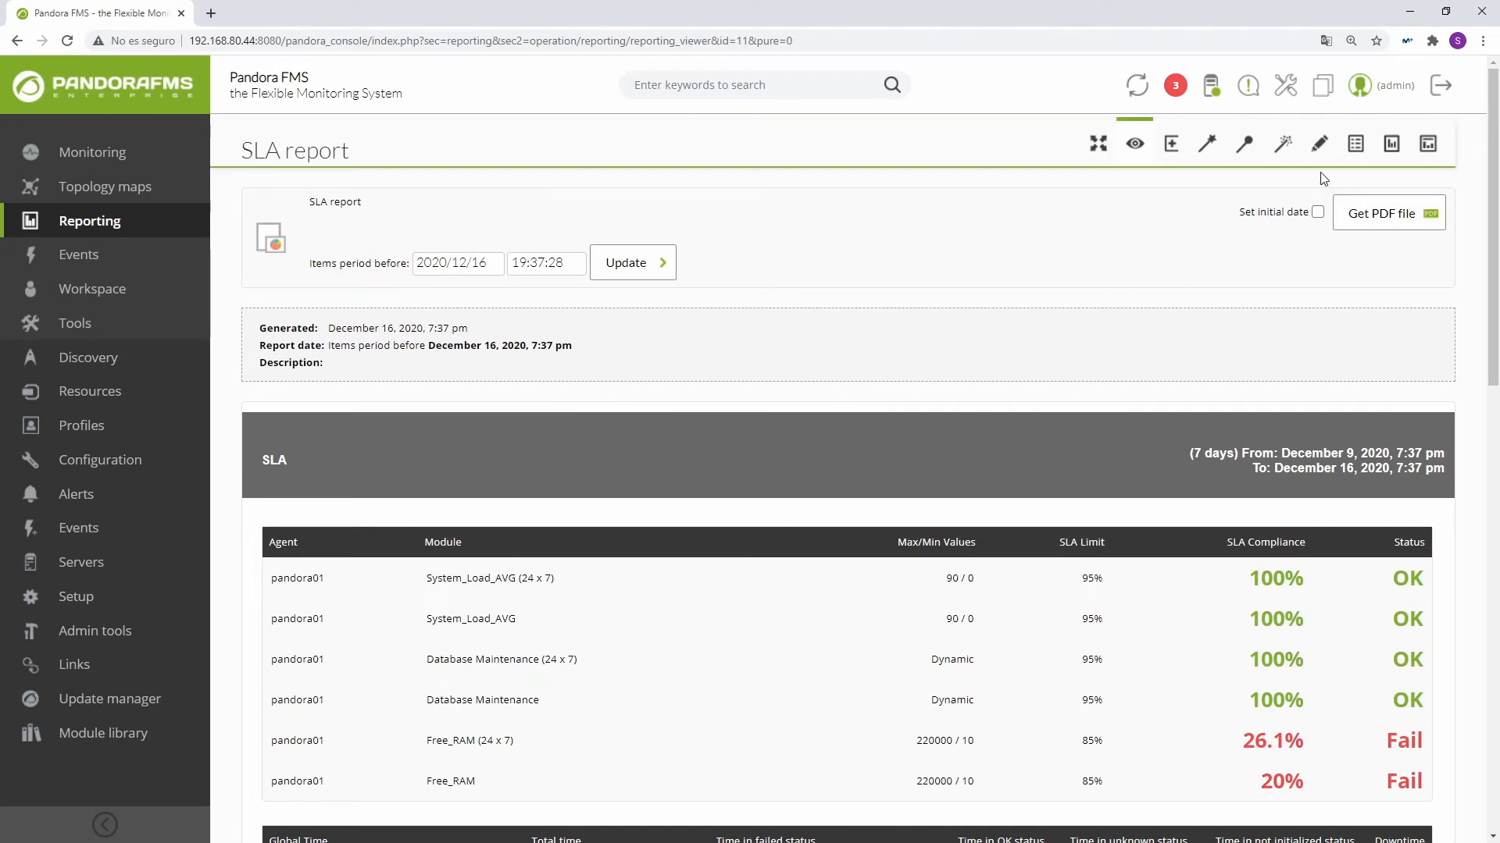
{"action": "left_click", "coordinate": [1318, 143]}
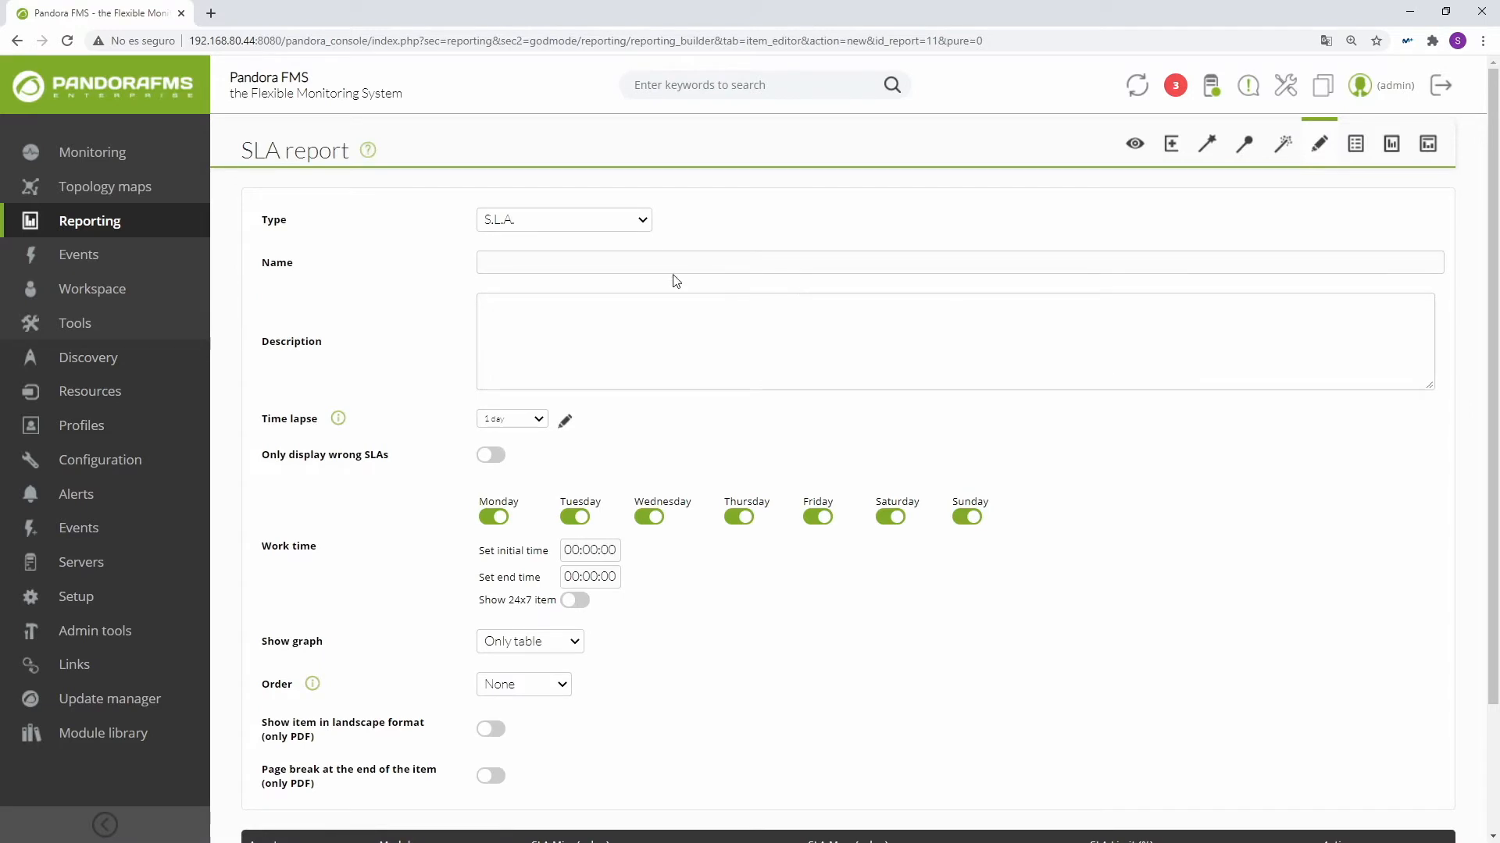
{"action": "left_click", "coordinate": [571, 224]}
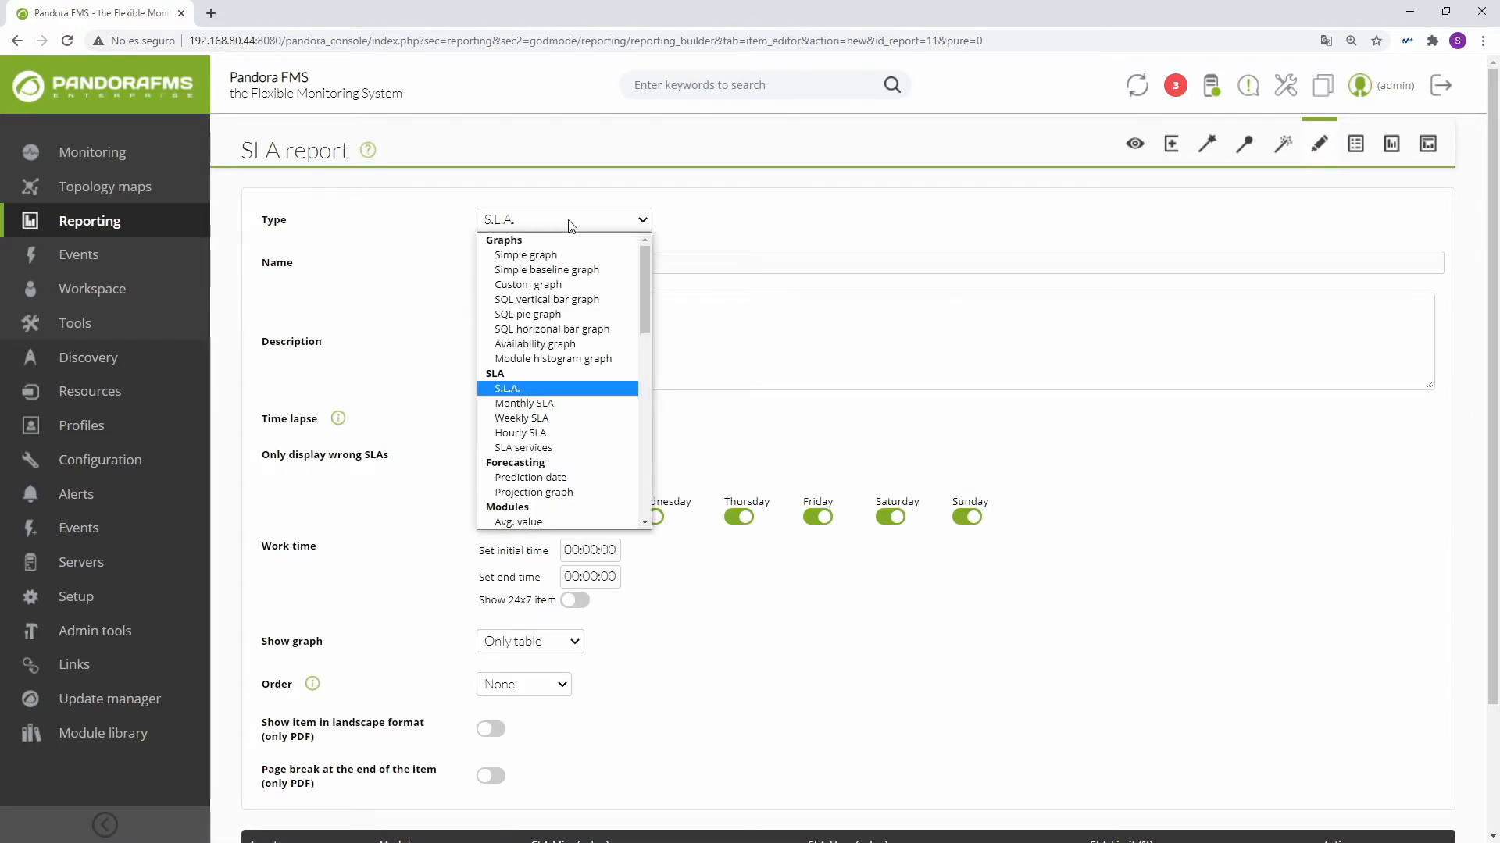
{"action": "left_click", "coordinate": [552, 403]}
{"action": "left_click", "coordinate": [550, 265]}
{"action": "type", "text": "SLA Month"}
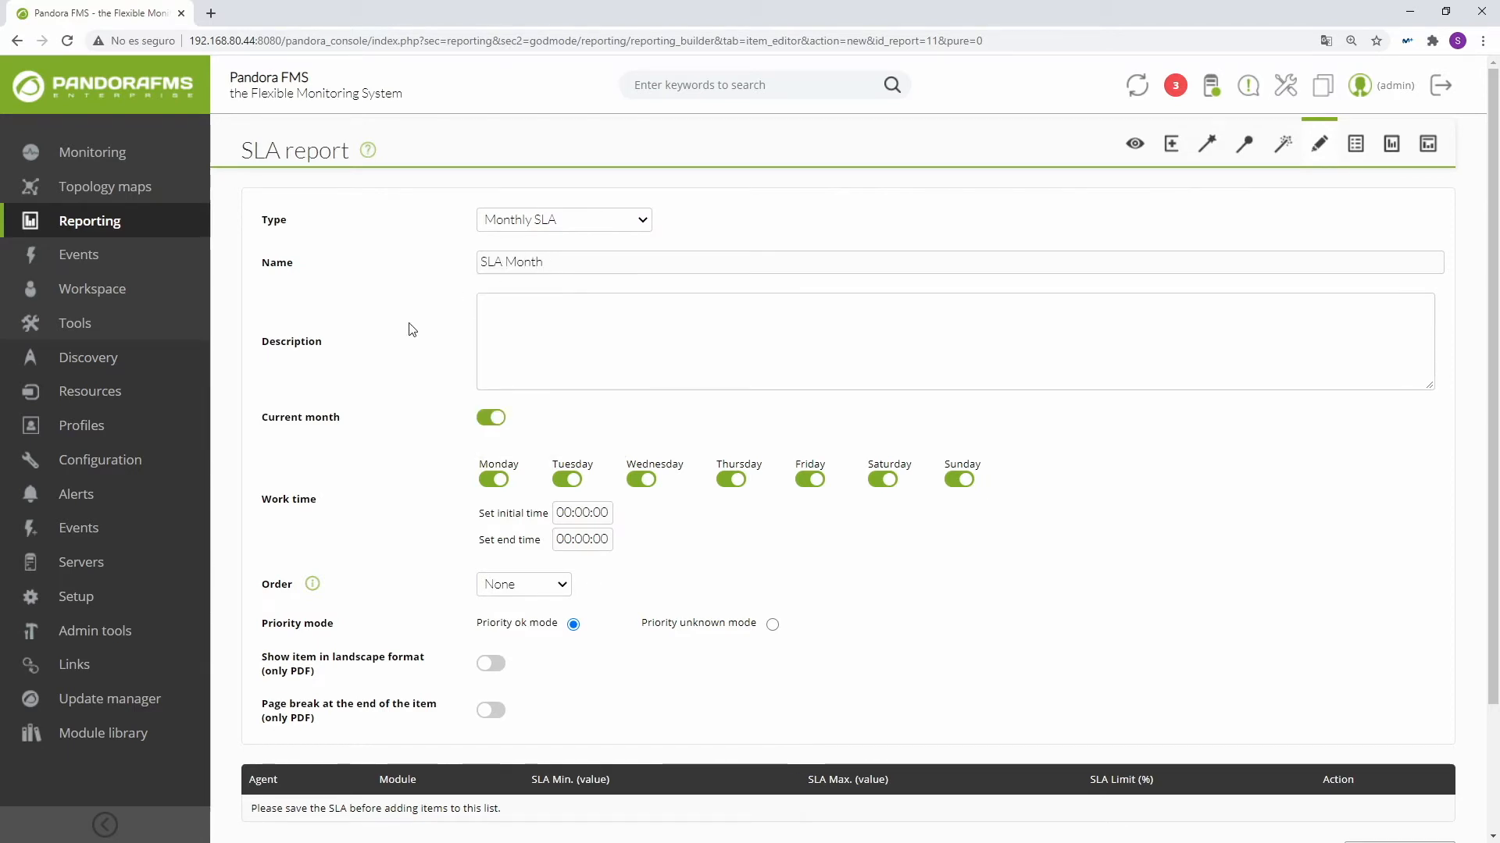
{"action": "left_click", "coordinate": [506, 334]}
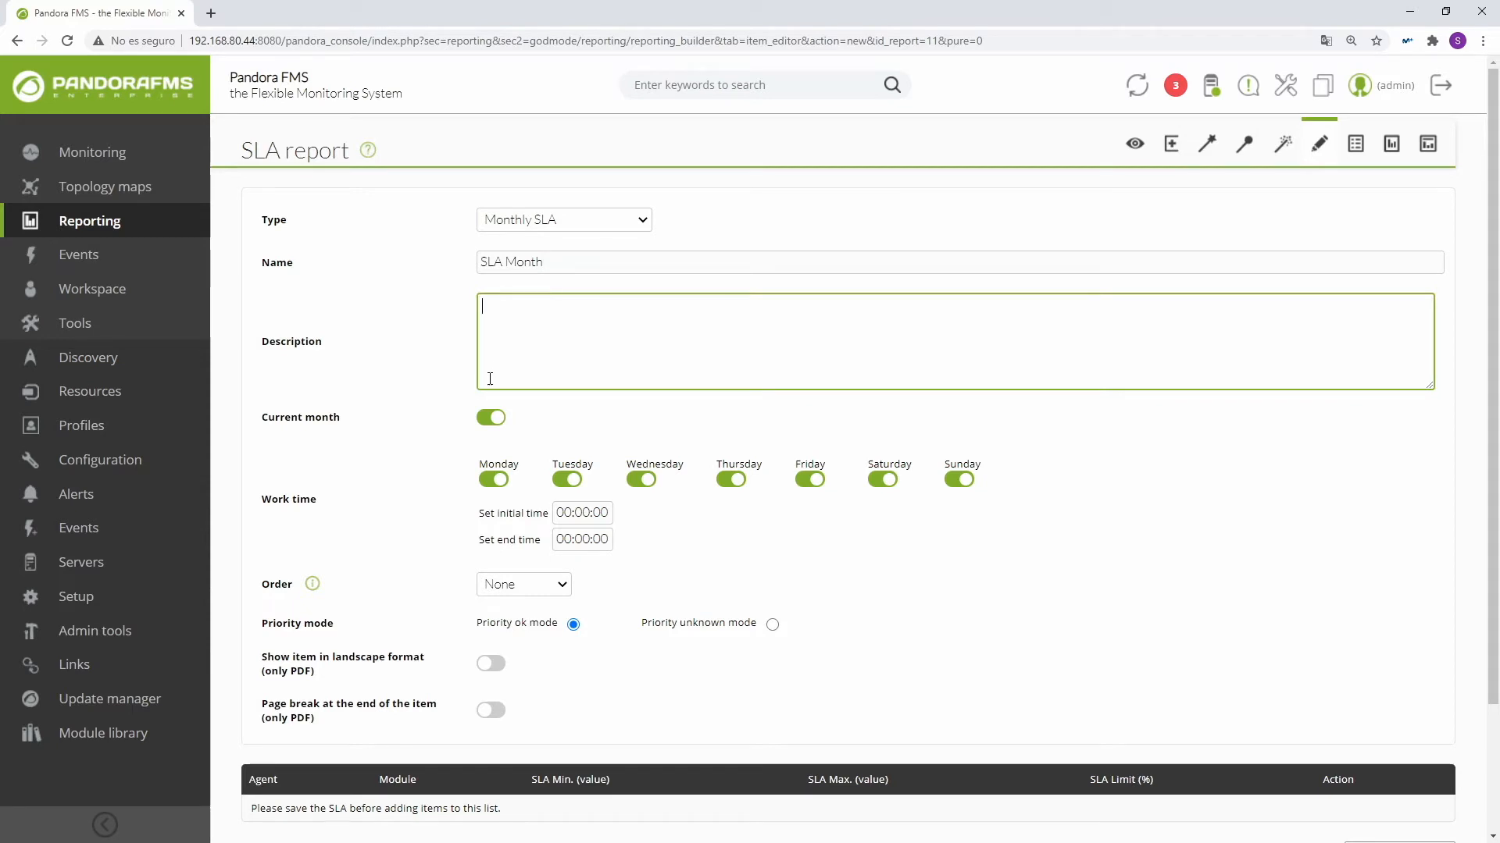
{"action": "left_click", "coordinate": [452, 429]}
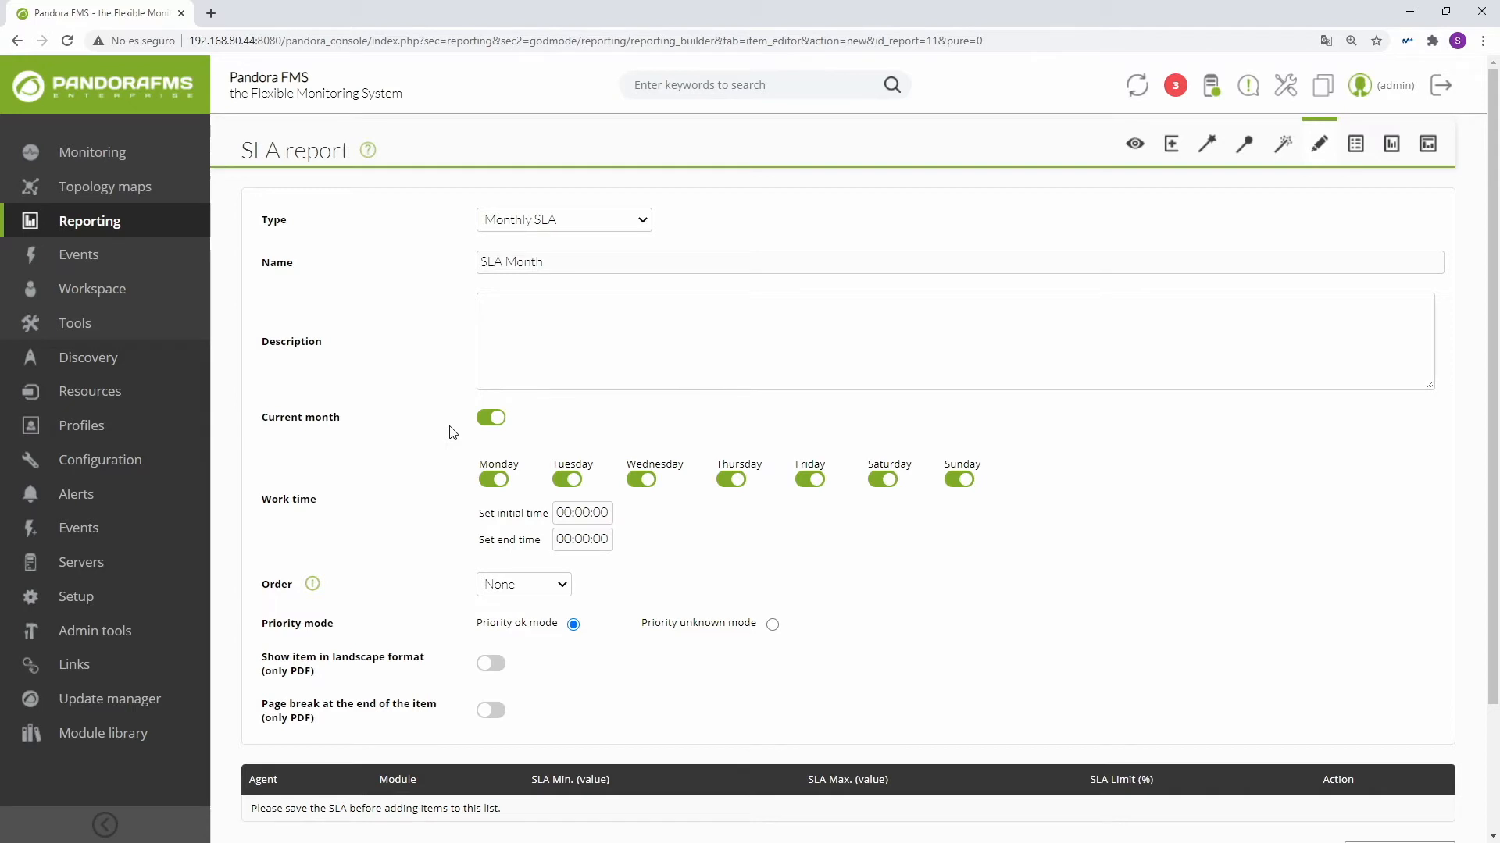
{"action": "left_click", "coordinate": [490, 426]}
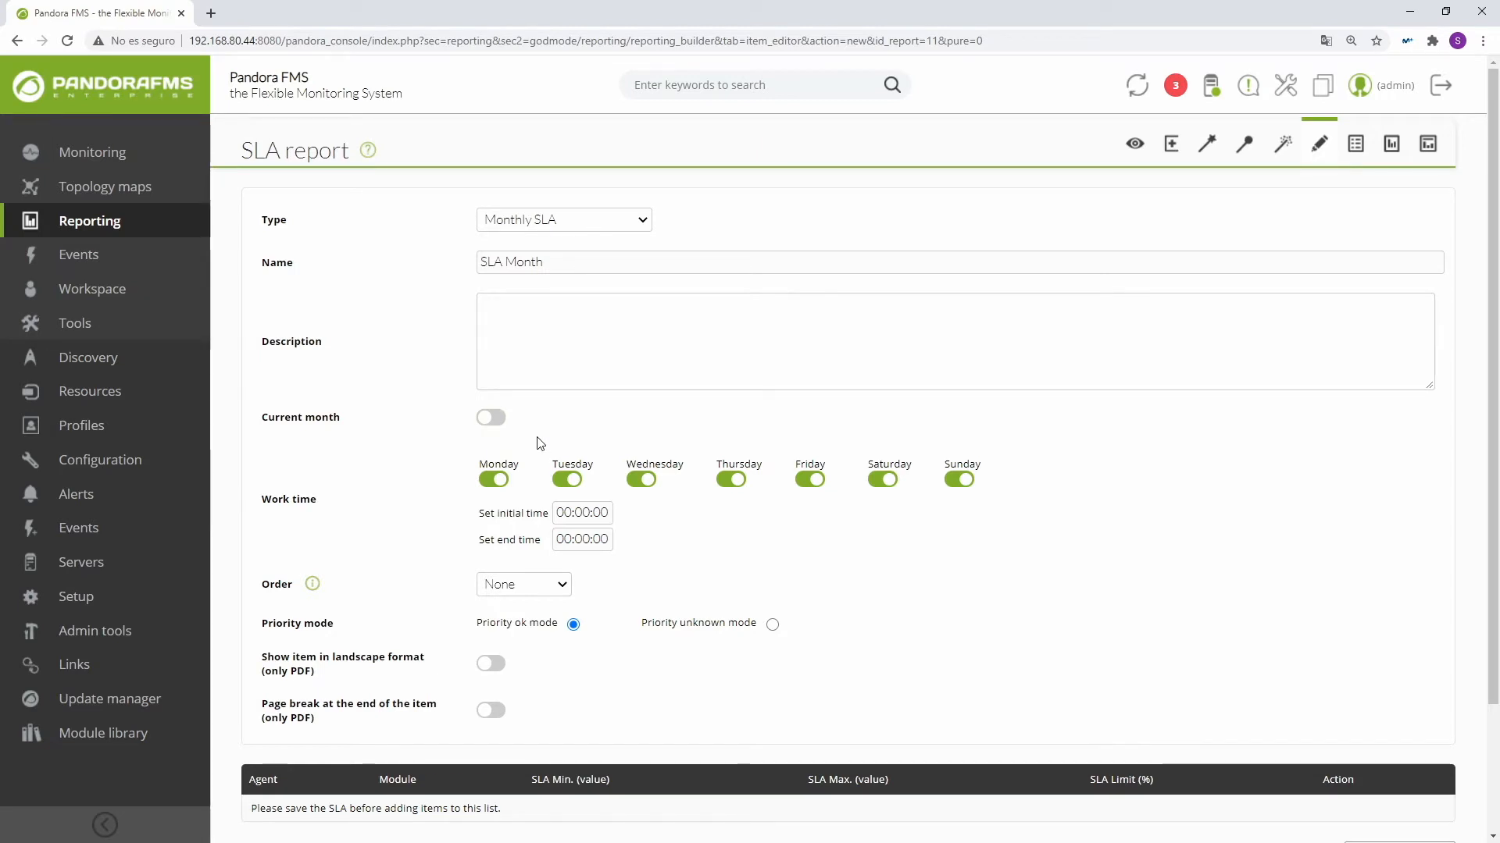
{"action": "left_click", "coordinate": [491, 419]}
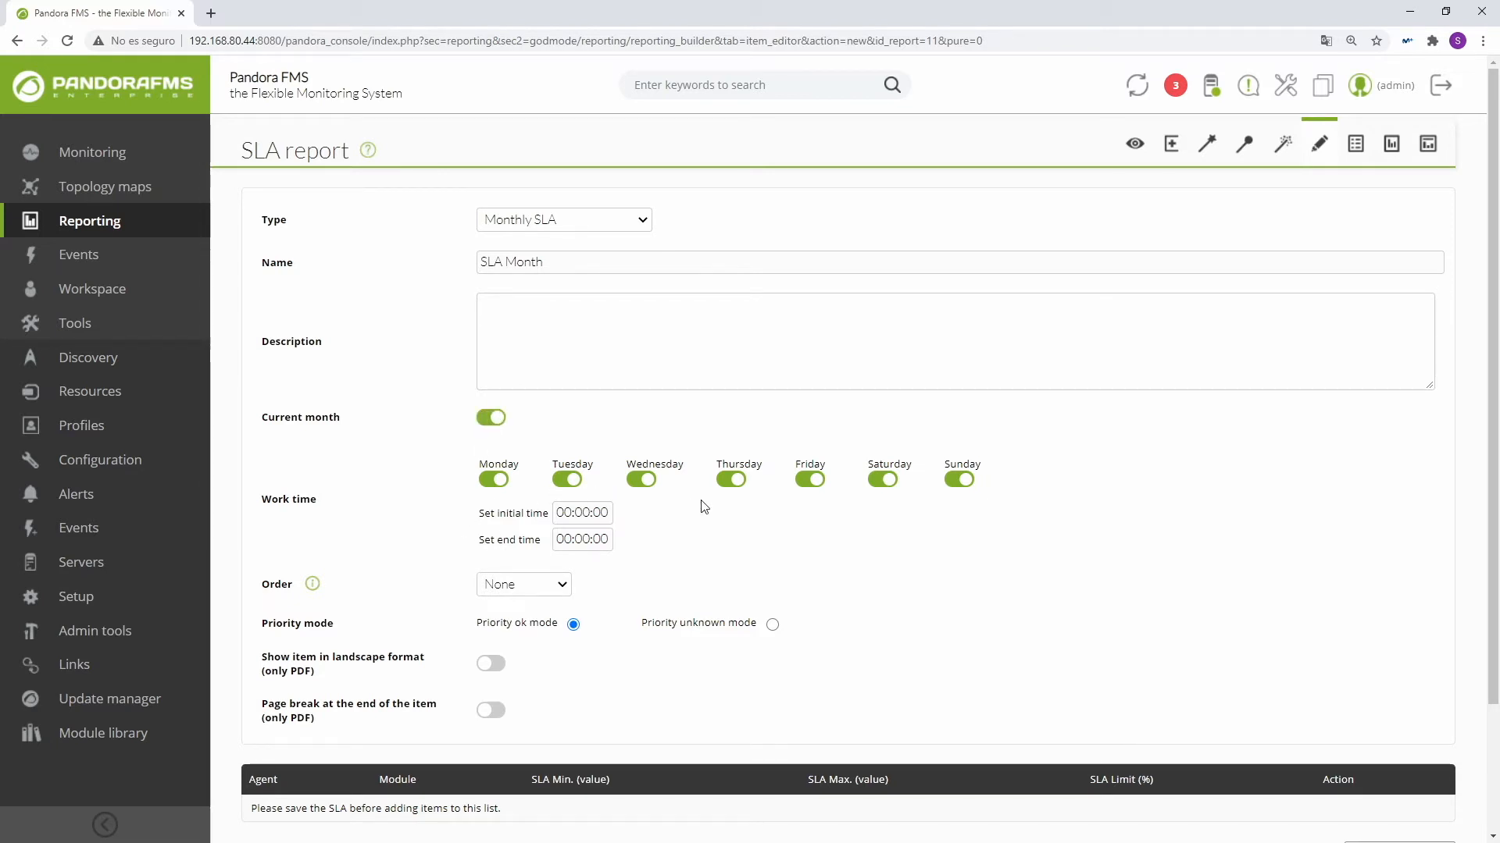
{"action": "left_click", "coordinate": [489, 419]}
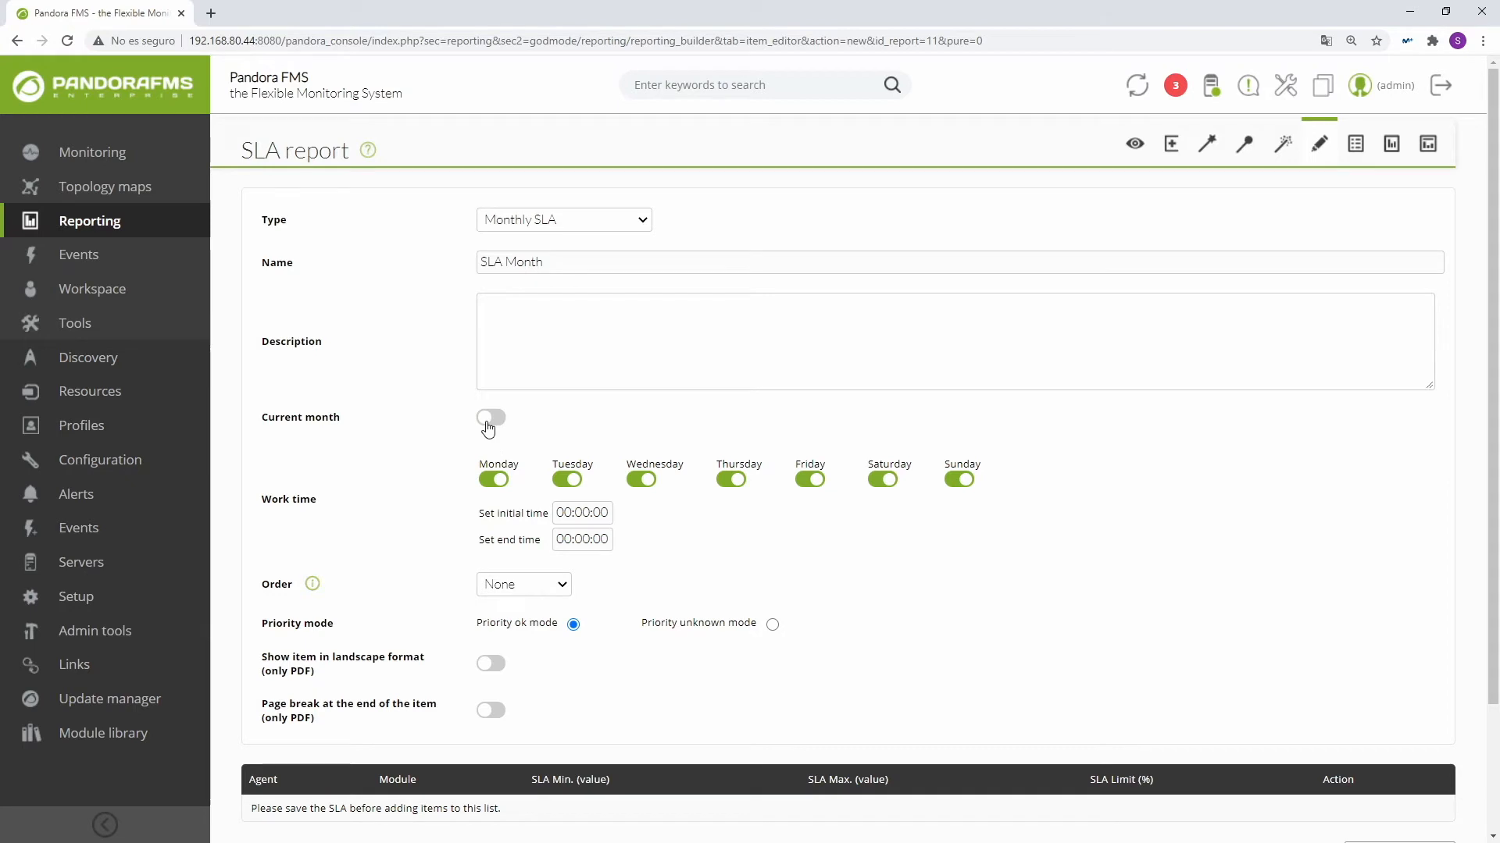
{"action": "left_click", "coordinate": [488, 422]}
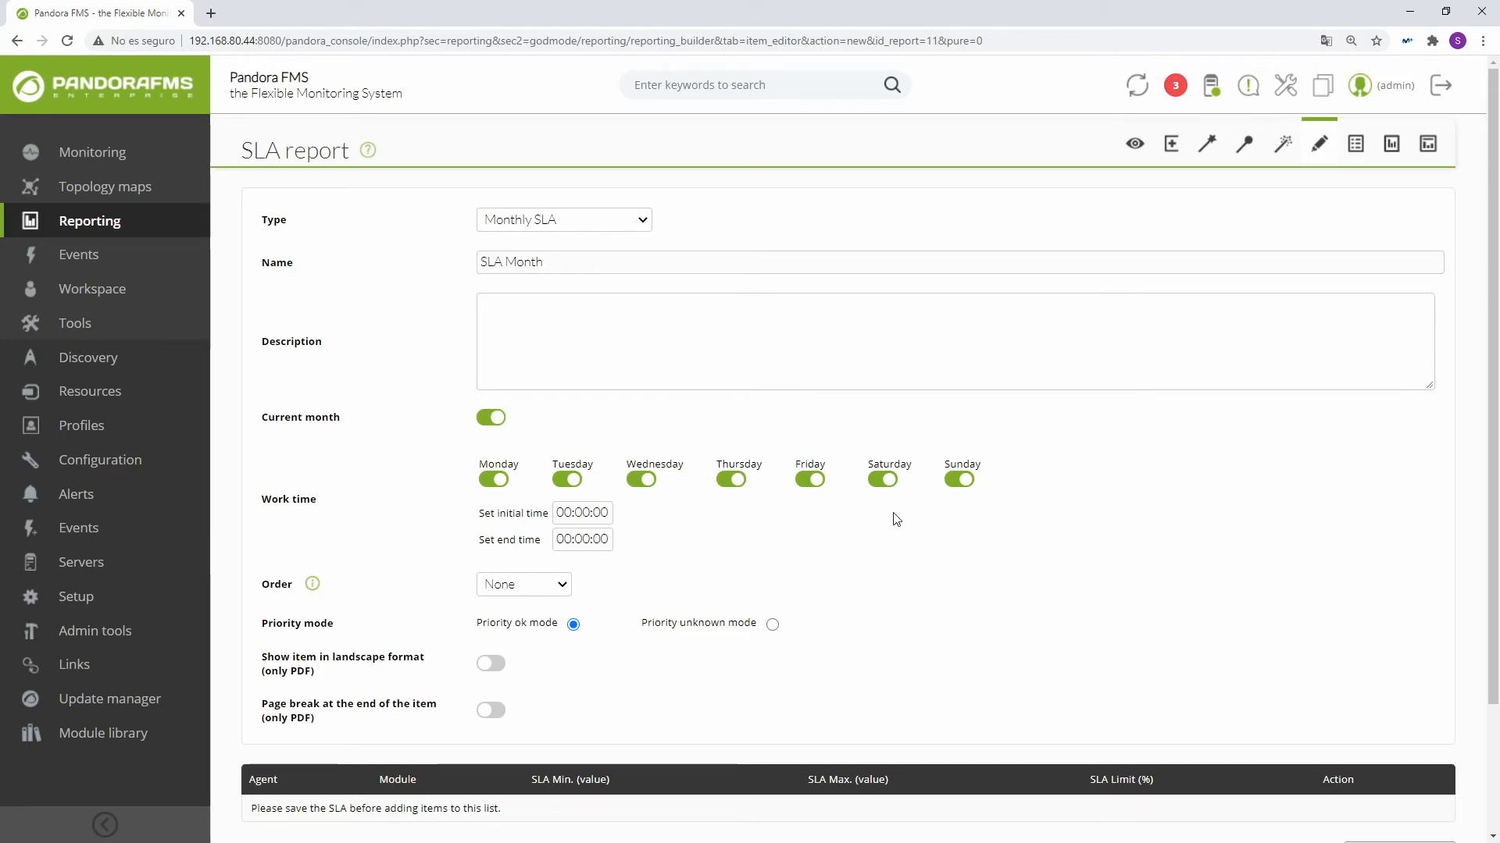
Step: Limit the monthly item's work time to Monday through Friday, from 08:00:00 to 19:00:00
{"action": "left_click", "coordinate": [883, 480]}
{"action": "left_click", "coordinate": [959, 480]}
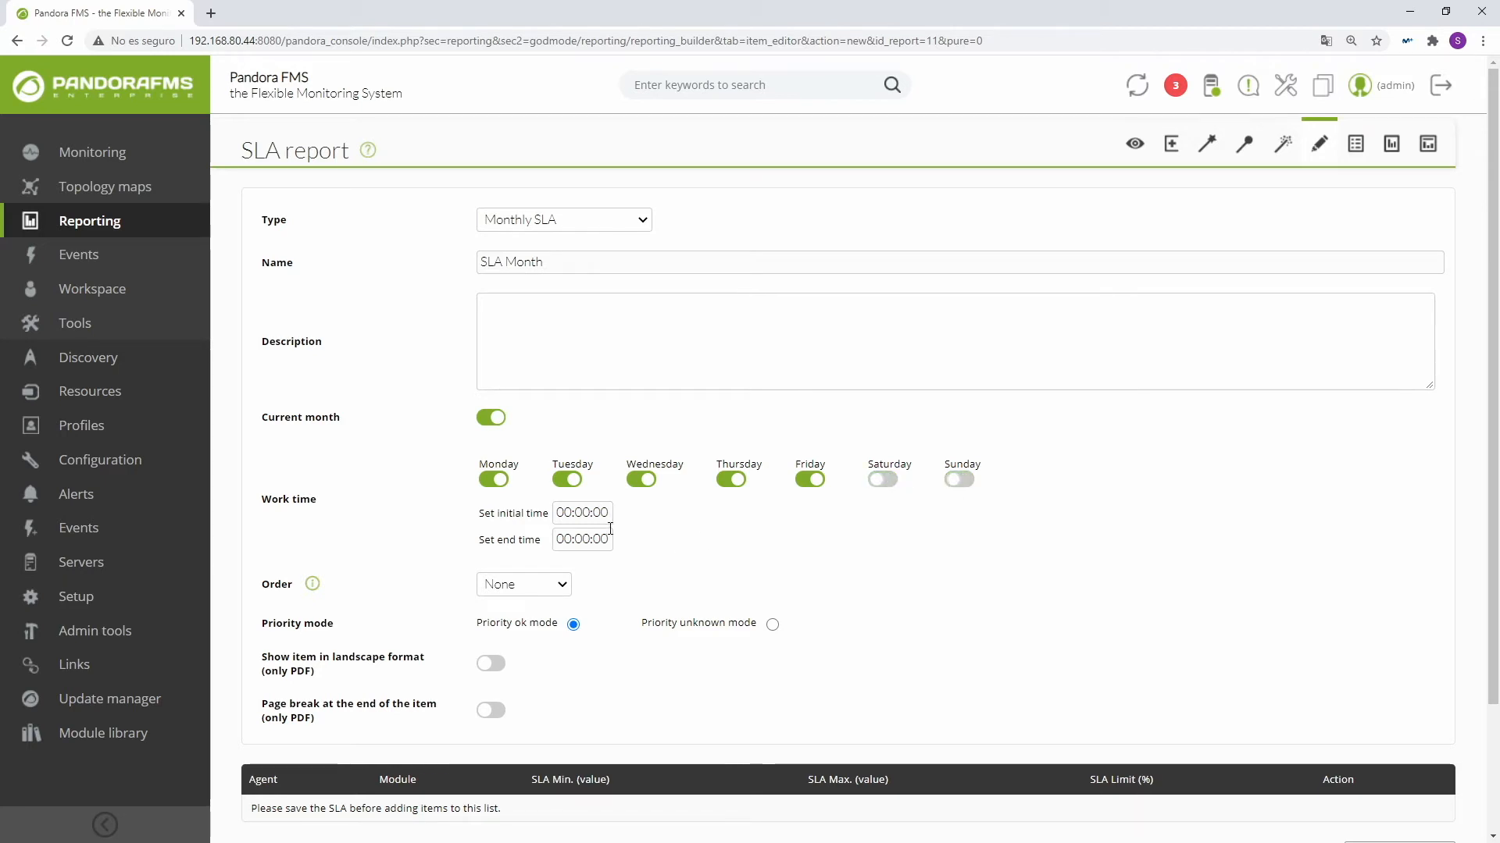
{"action": "left_click", "coordinate": [564, 514]}
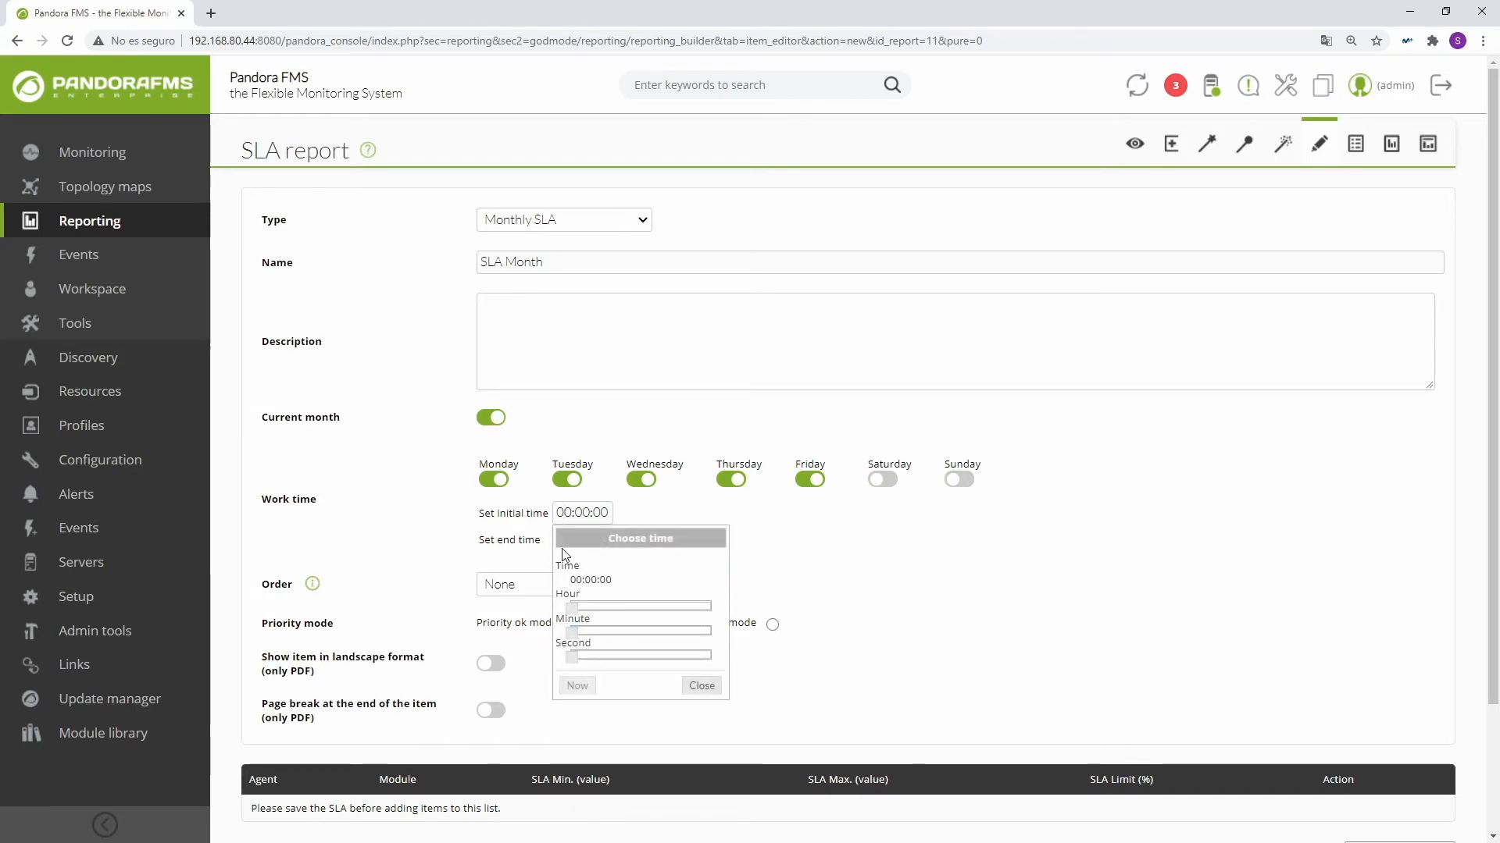
{"action": "left_click_drag", "start_coordinate": [577, 614], "coordinate": [623, 618]}
{"action": "left_click", "coordinate": [716, 565]}
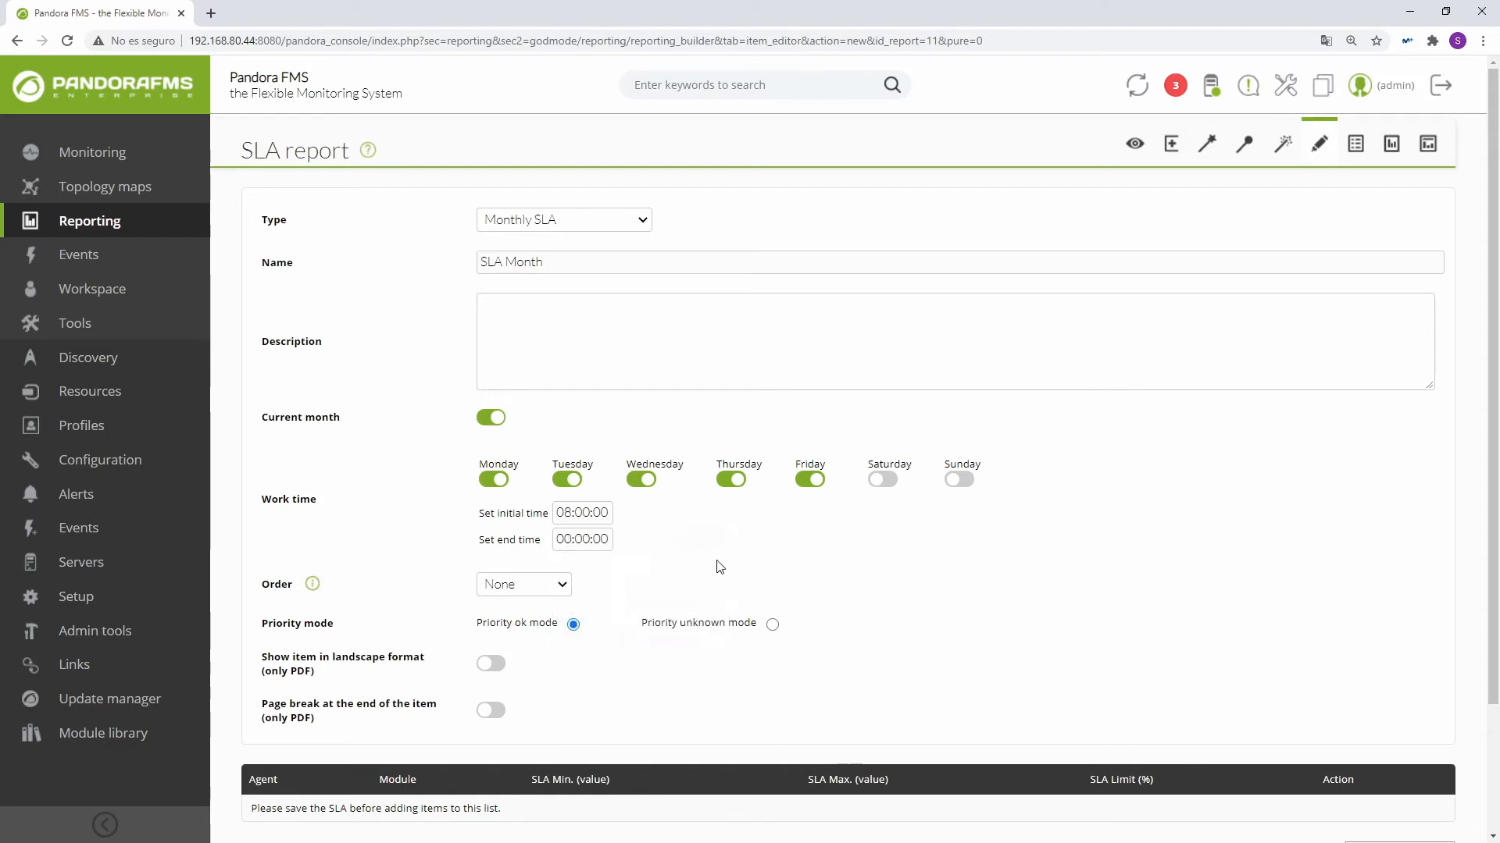
{"action": "left_click", "coordinate": [578, 539]}
{"action": "left_click_drag", "start_coordinate": [576, 635], "coordinate": [691, 642]}
{"action": "left_click", "coordinate": [785, 574]}
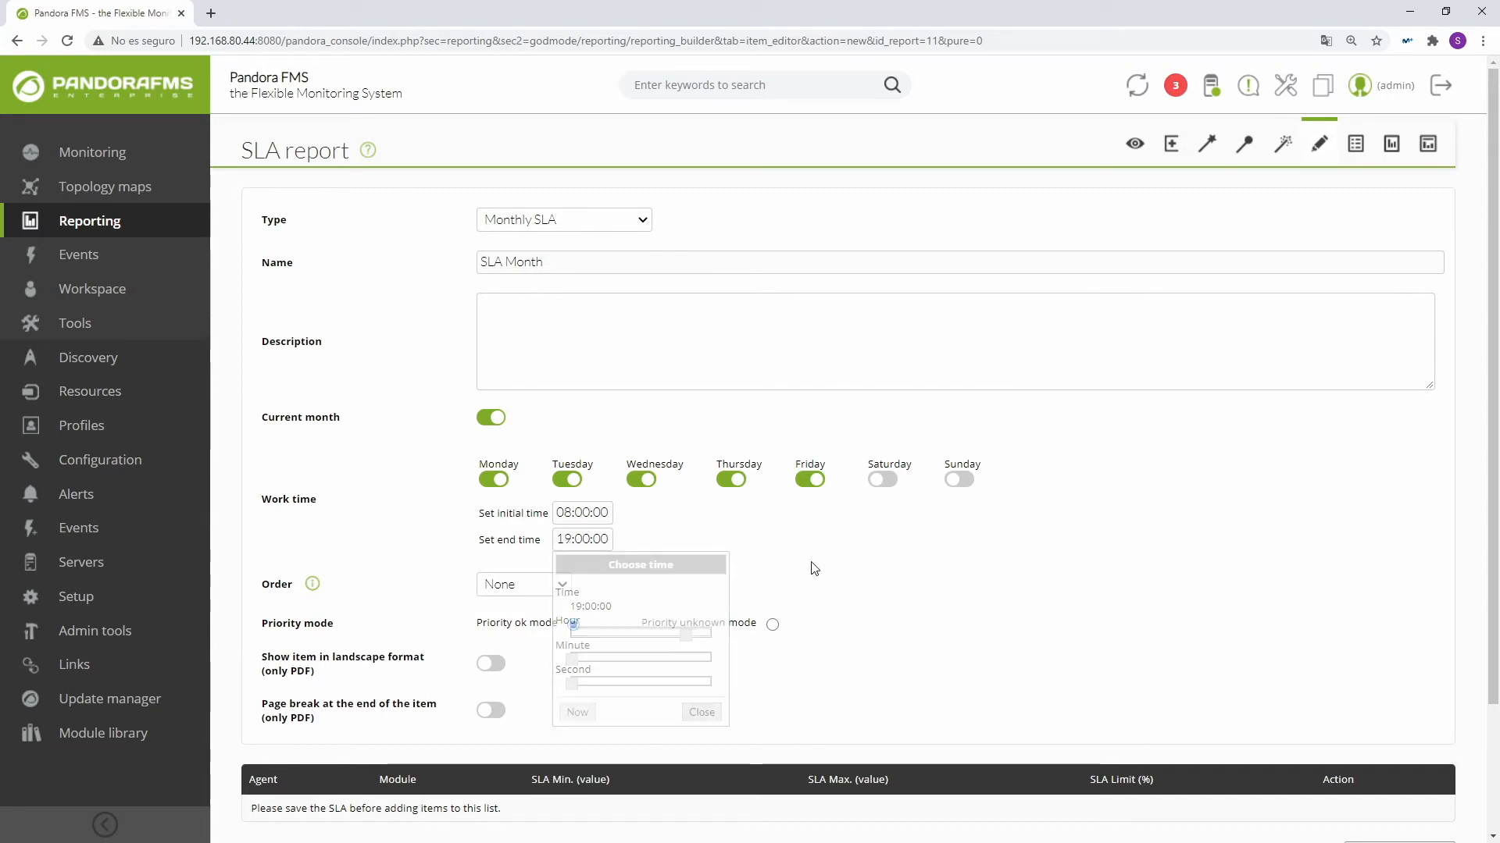
Step: Leave the SLA Month item's order at None and create the item in the report
{"action": "left_click", "coordinate": [560, 587]}
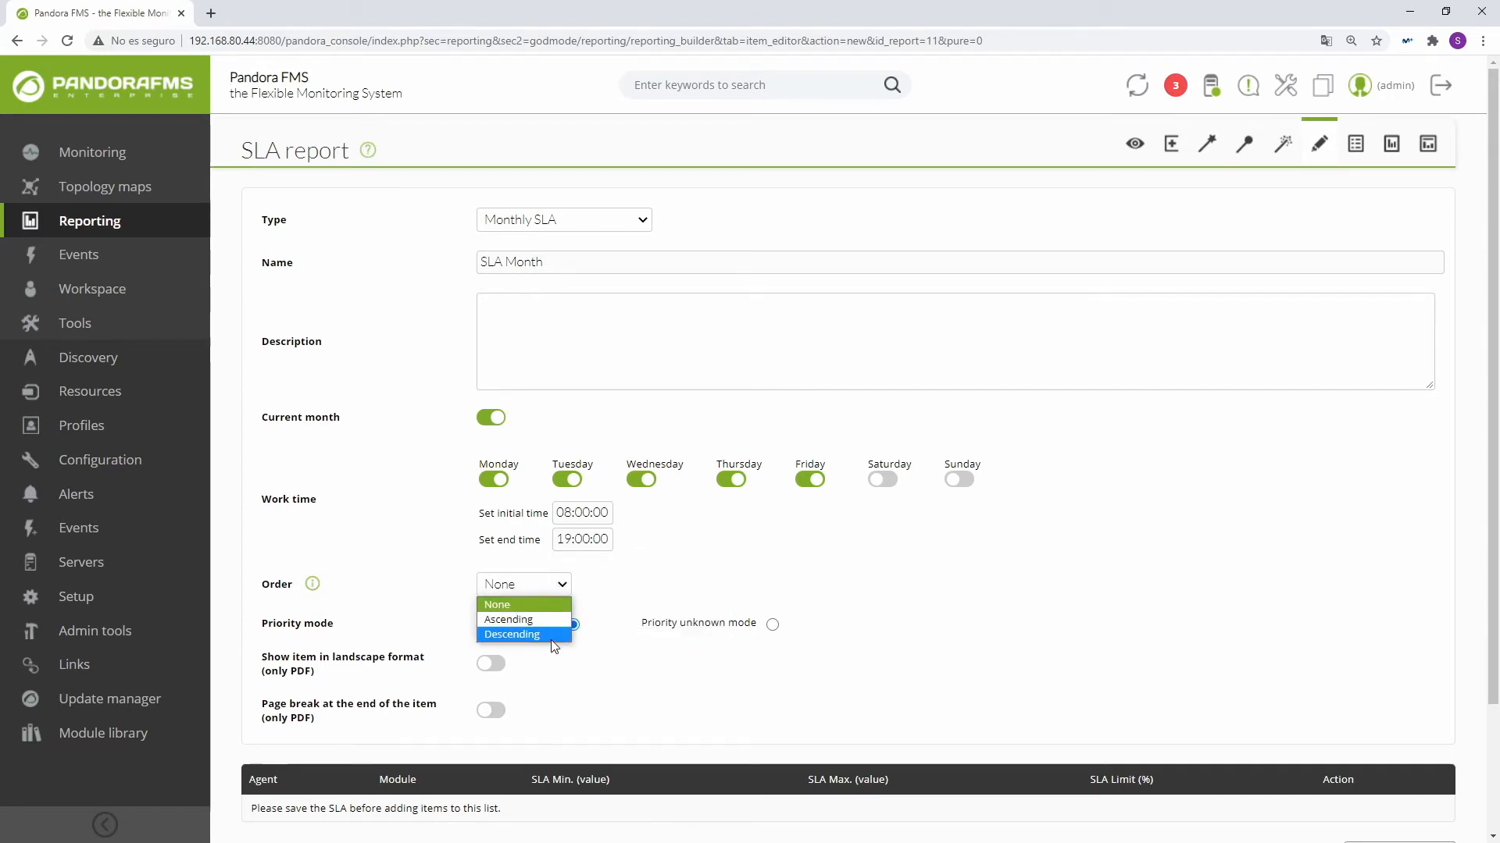
{"action": "left_click", "coordinate": [563, 589]}
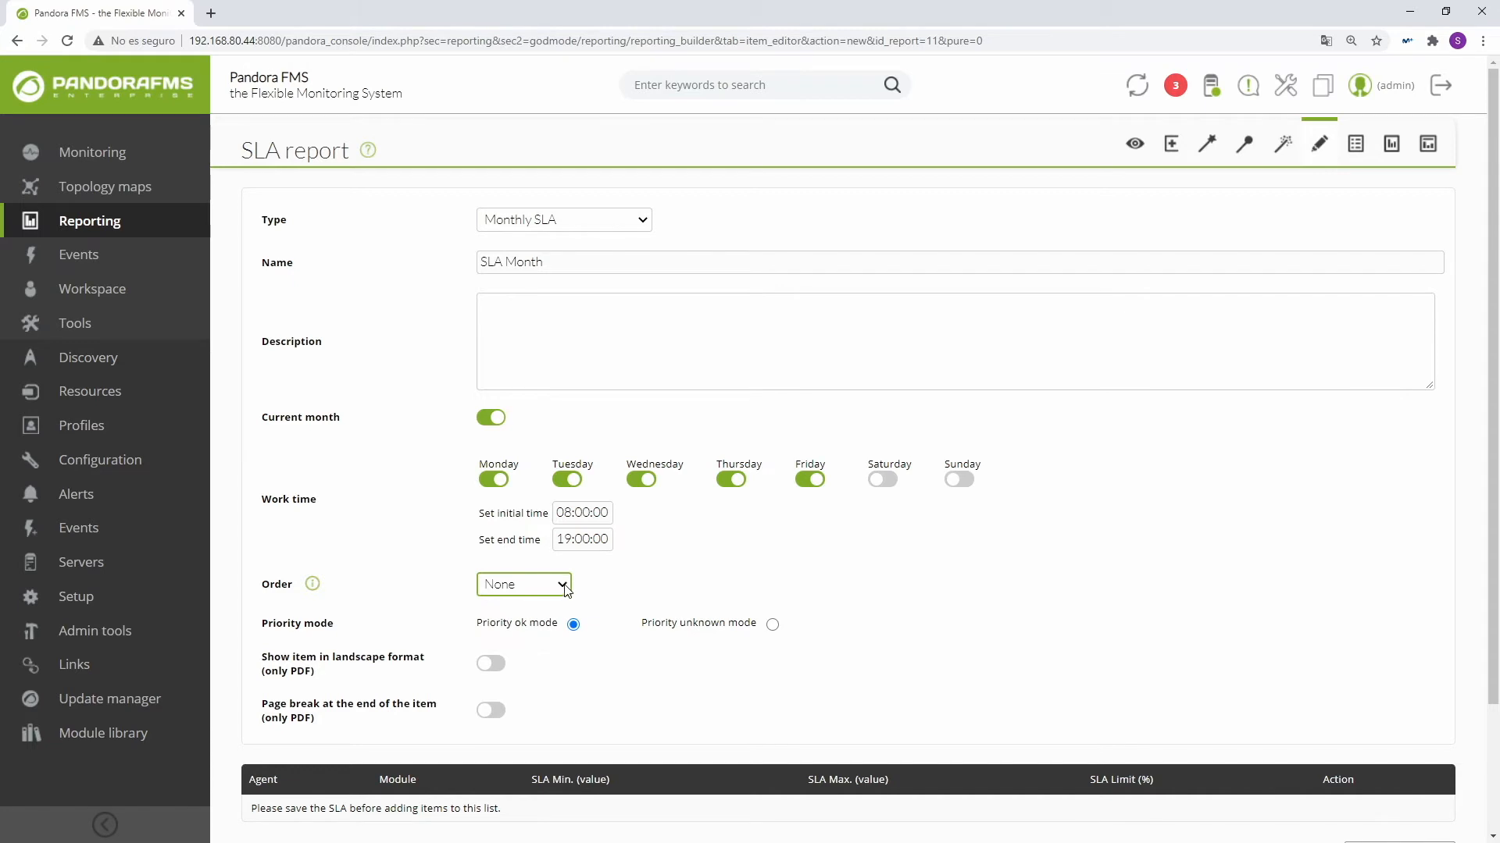
{"action": "scroll", "coordinate": [531, 678], "scroll_direction": "down", "scroll_amount": 1}
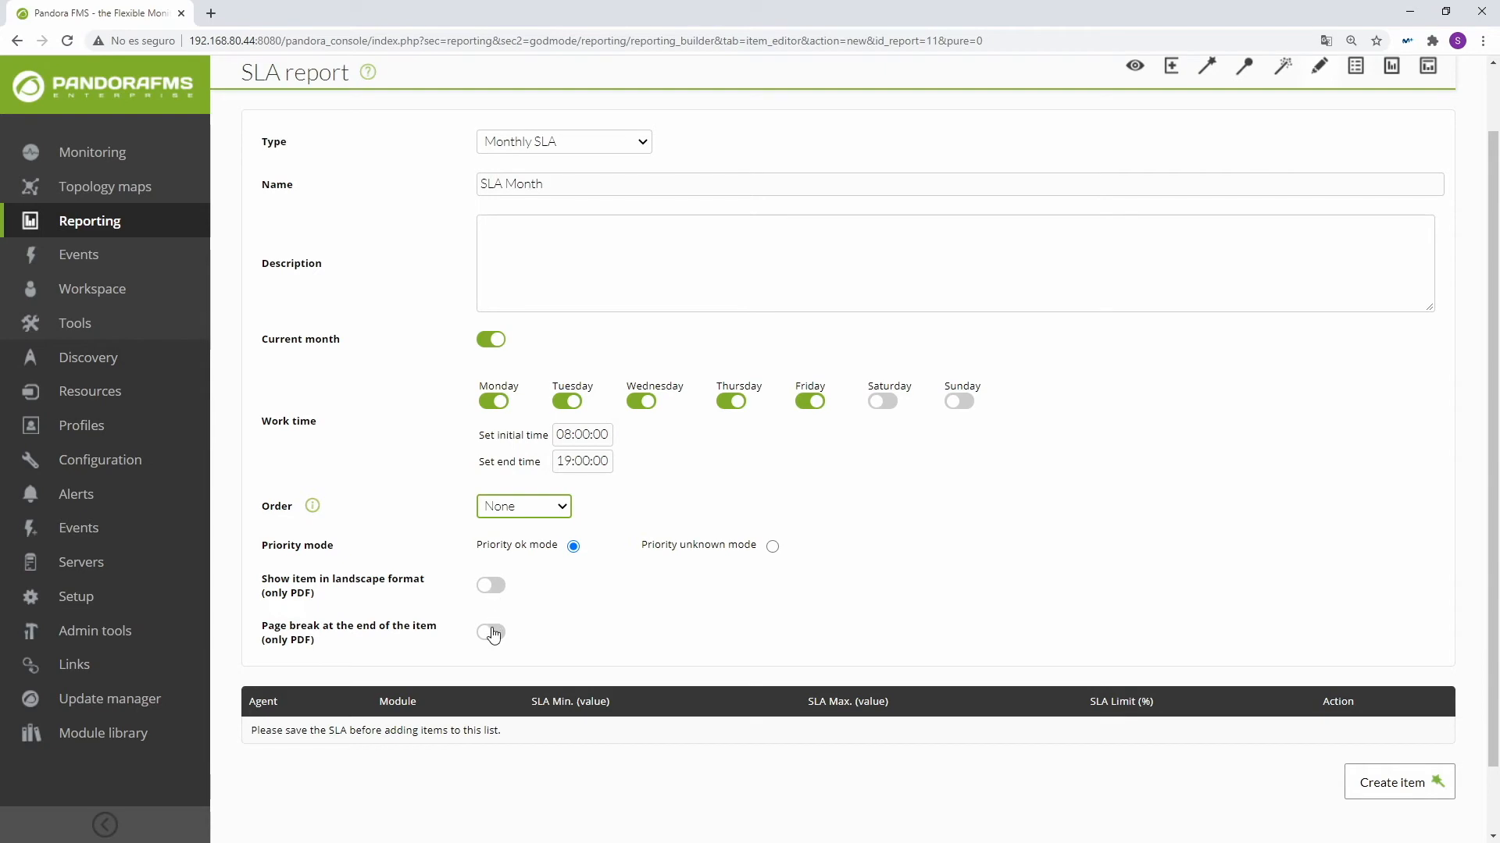
{"action": "scroll", "coordinate": [515, 640], "scroll_direction": "down", "scroll_amount": 1}
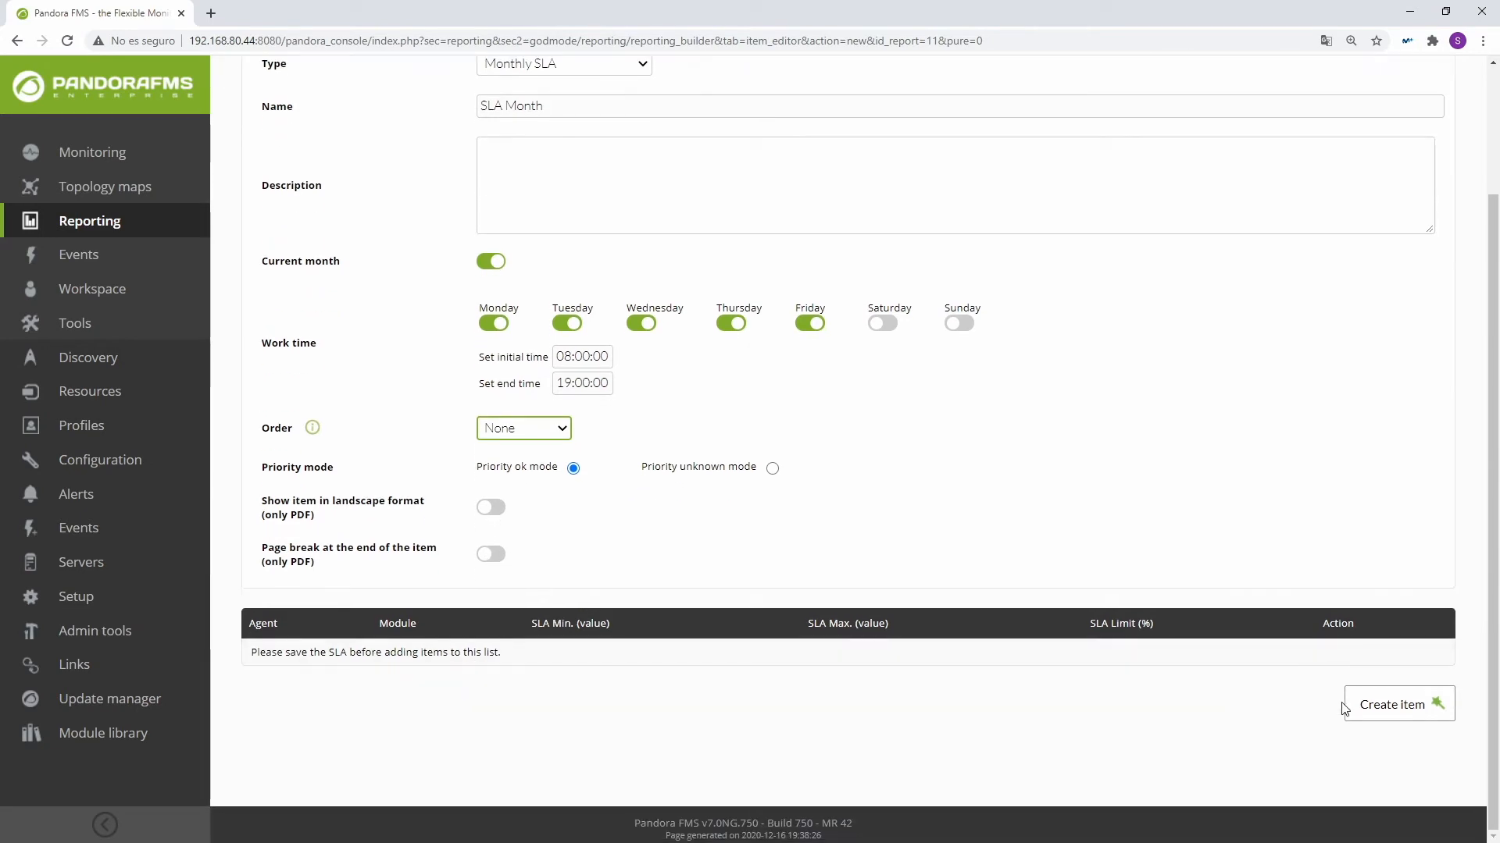
{"action": "left_click", "coordinate": [1367, 704]}
Step: Choose agent pandora01 and its Free_RAM module for the first entry in the SLA Month item's list
{"action": "scroll", "coordinate": [375, 707], "scroll_direction": "down", "scroll_amount": 3}
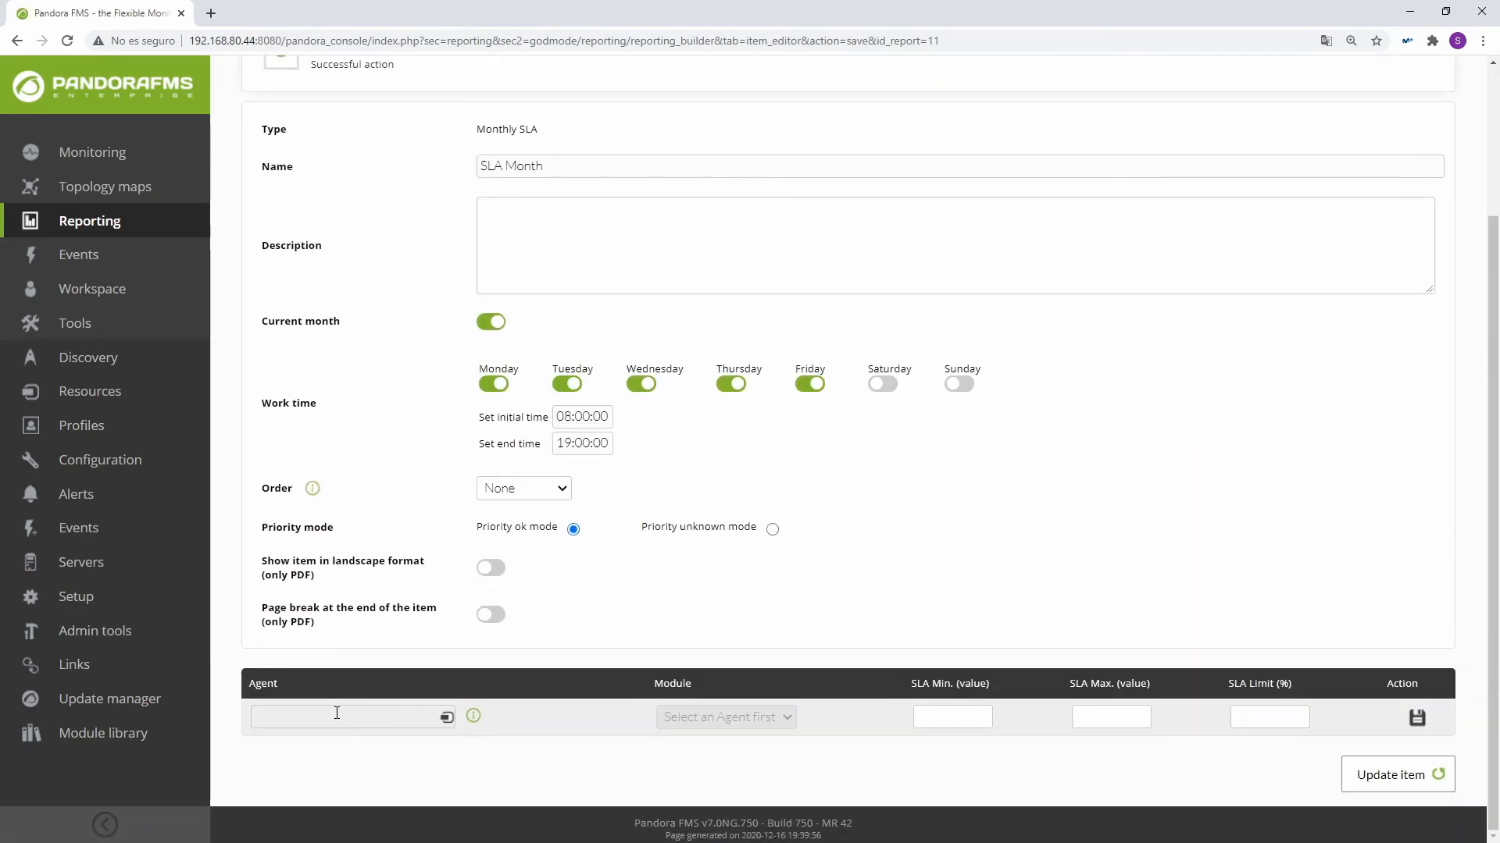
{"action": "left_click", "coordinate": [322, 717]}
{"action": "type", "text": "pandora"}
{"action": "left_click", "coordinate": [320, 747]}
{"action": "left_click", "coordinate": [710, 717]}
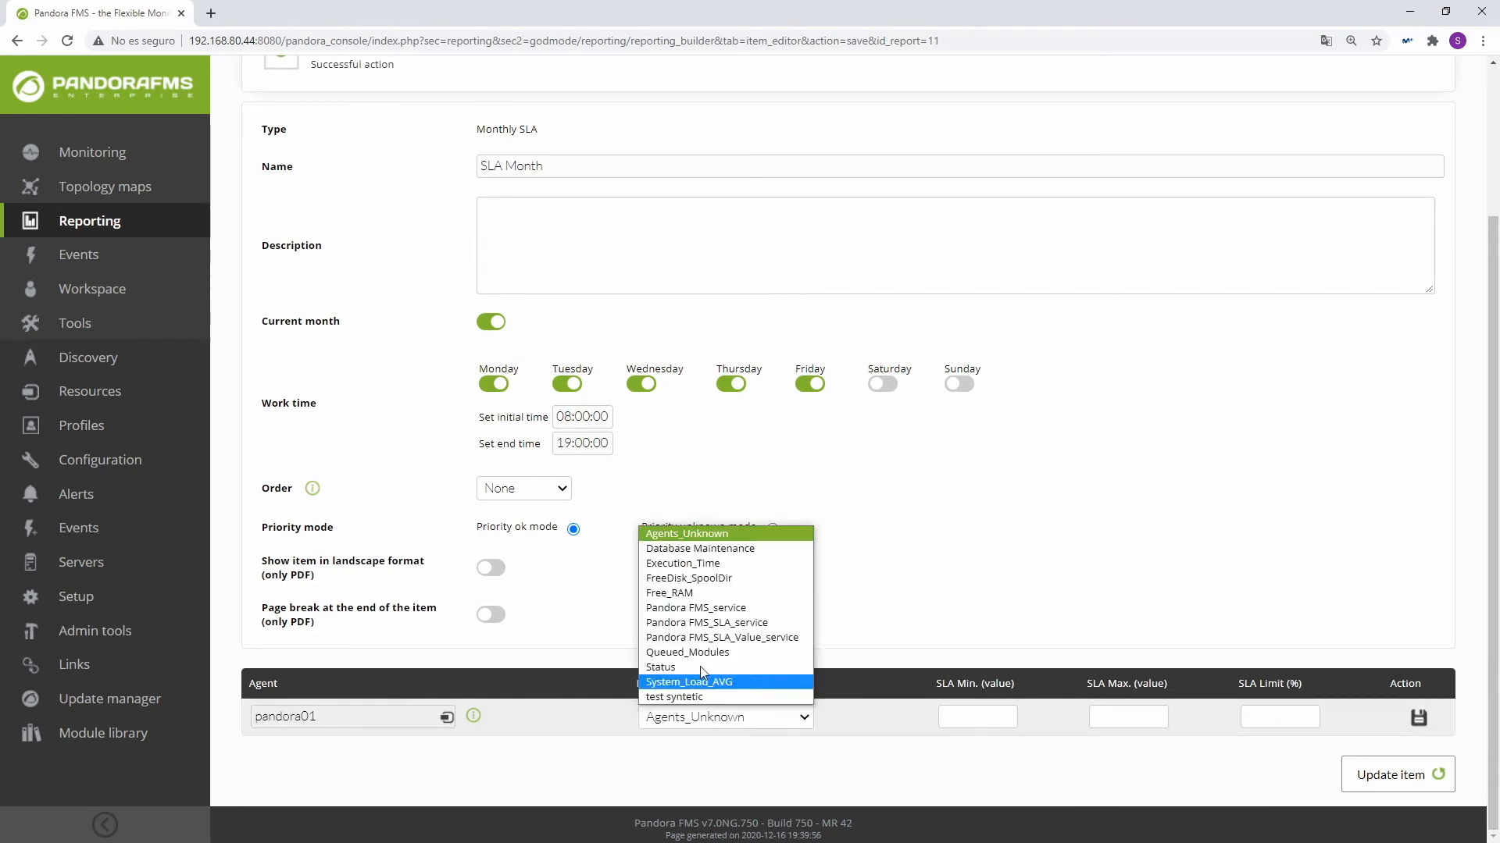
{"action": "left_click", "coordinate": [697, 600]}
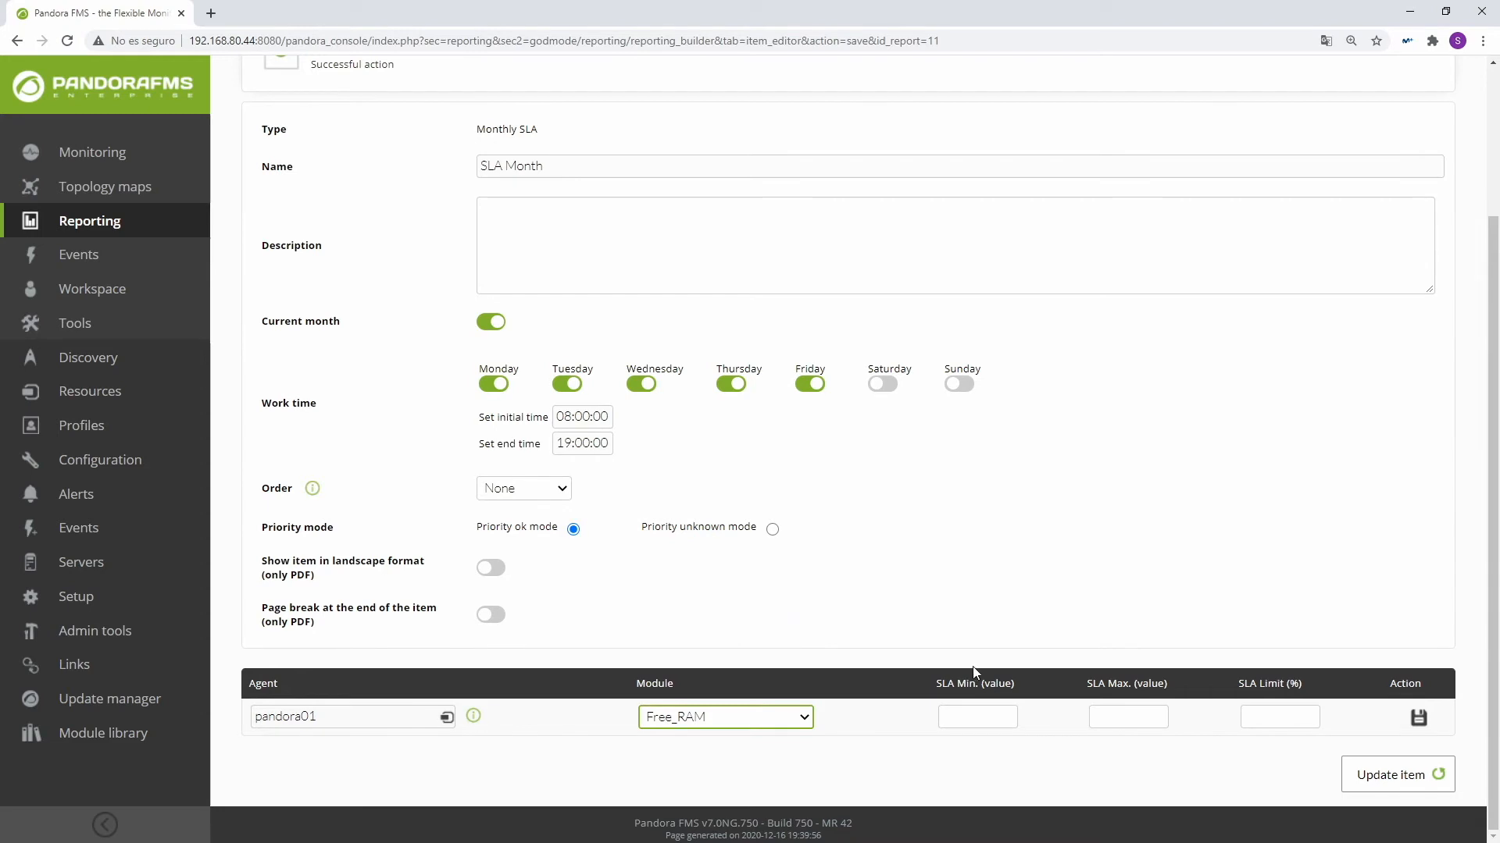
Step: Give the Free_RAM entry of SLA Month a minimum of 10000, maximum of 250000 and SLA limit of 75%, and save it
{"action": "left_click", "coordinate": [966, 715]}
{"action": "type", "text": "10000"}
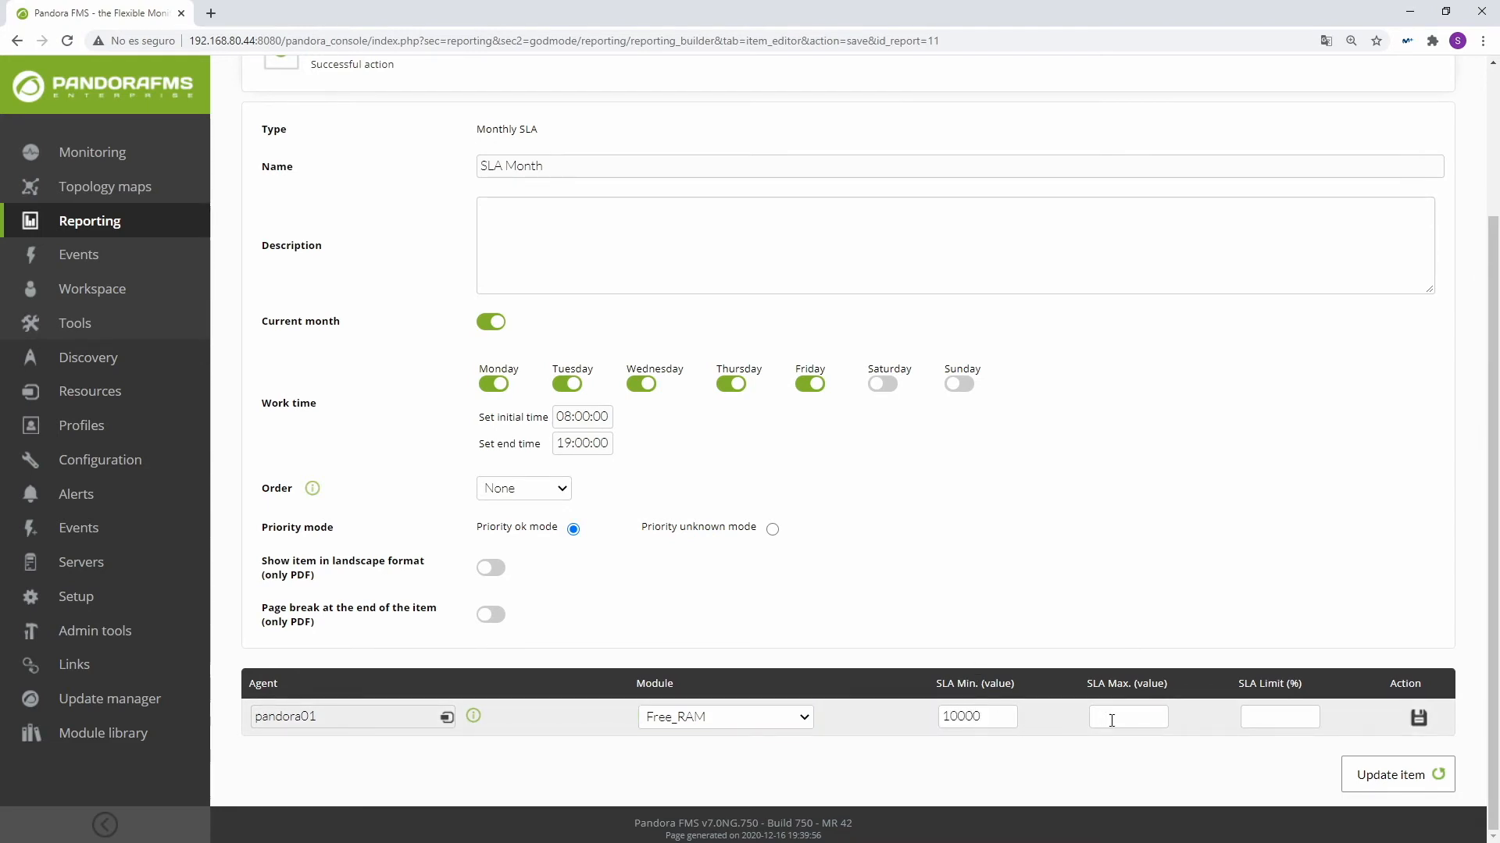
{"action": "left_click", "coordinate": [1111, 720]}
{"action": "type", "text": "2500075"}
{"action": "left_click", "coordinate": [1418, 717]}
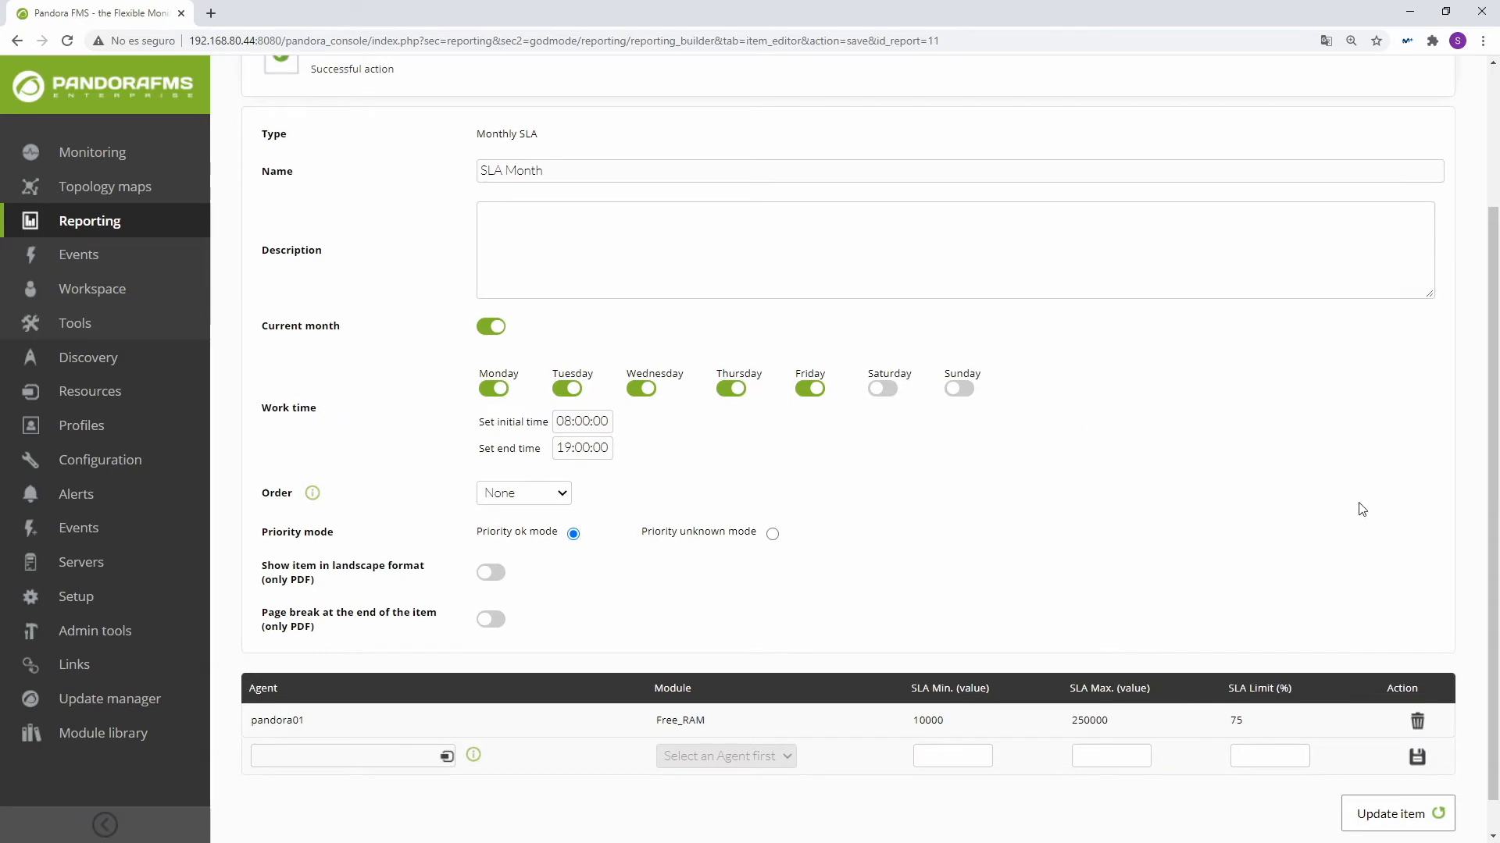
Step: Create a new Weekly SLA item named "SLA Week" in the SLA report, keeping the default work time
{"action": "scroll", "coordinate": [1359, 509], "scroll_direction": "up", "scroll_amount": 3}
{"action": "left_click", "coordinate": [1322, 155]}
{"action": "left_click", "coordinate": [547, 221]}
{"action": "left_click", "coordinate": [531, 422]}
{"action": "left_click", "coordinate": [506, 262]}
{"action": "type", "text": "SLA Week"}
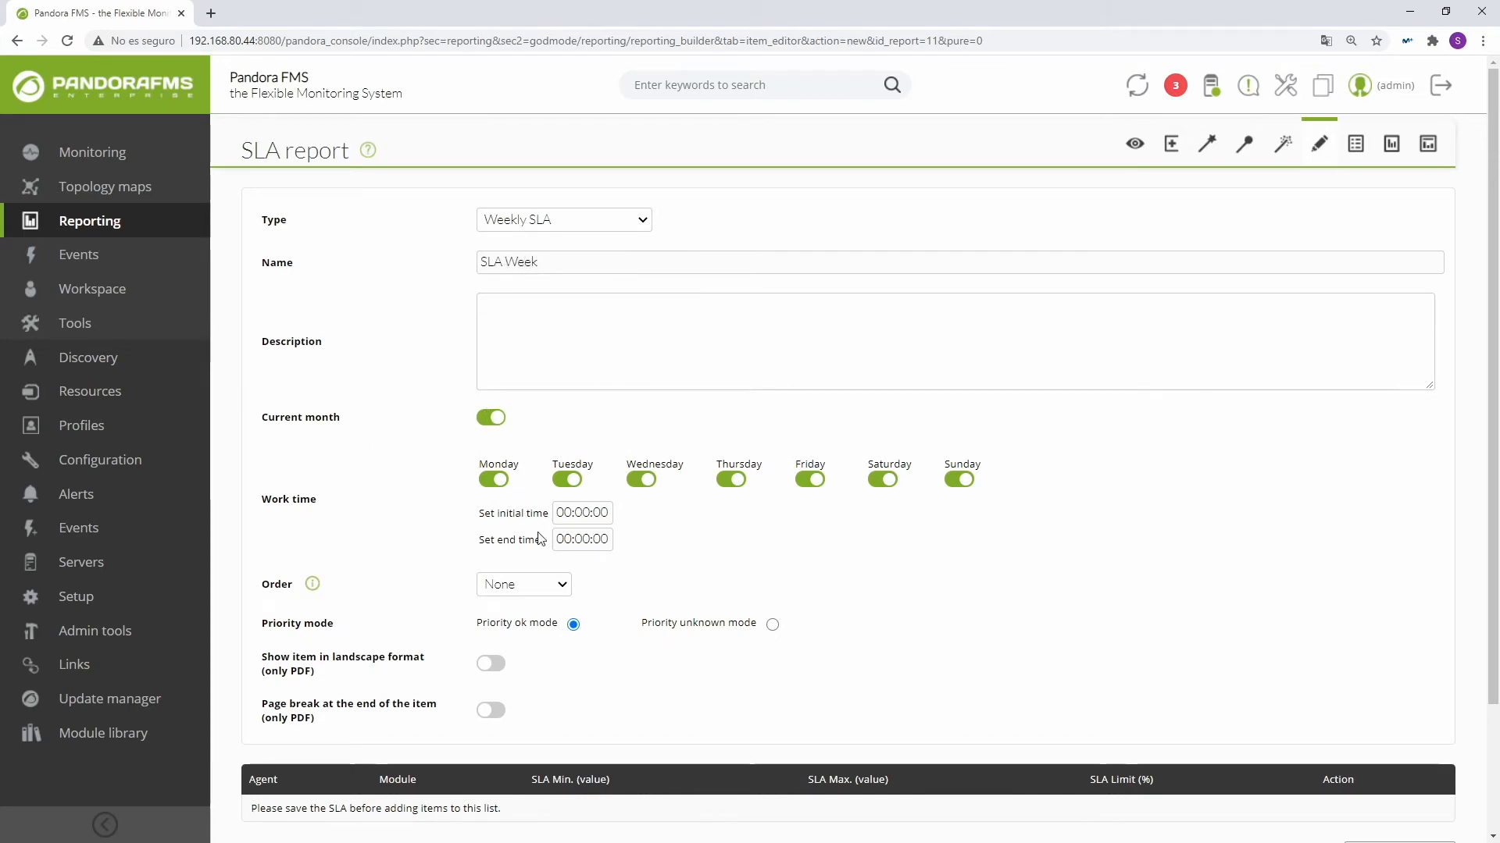
{"action": "scroll", "coordinate": [539, 537], "scroll_direction": "down", "scroll_amount": 1}
{"action": "left_click", "coordinate": [1392, 787]}
Step: Choose agent pandora01 and its Free_RAM module for the first entry in the SLA Week item's list
{"action": "scroll", "coordinate": [544, 684], "scroll_direction": "down", "scroll_amount": 2}
{"action": "left_click", "coordinate": [324, 716]}
{"action": "type", "text": "pandor"}
{"action": "left_click", "coordinate": [312, 739]}
{"action": "left_click", "coordinate": [705, 717]}
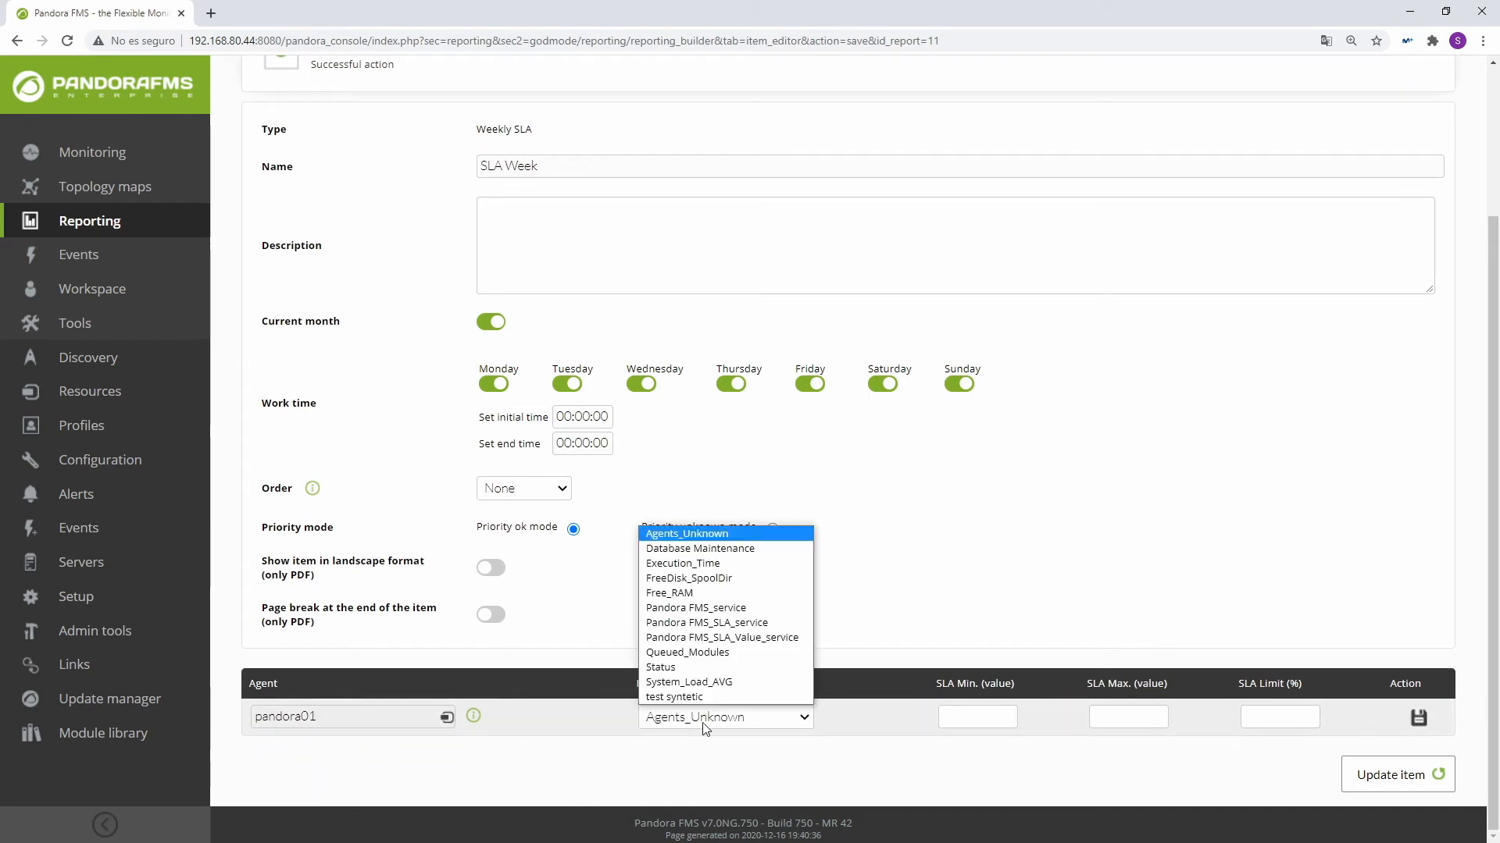
{"action": "left_click", "coordinate": [669, 593]}
Step: Give the Free_RAM entry of SLA Week a minimum of 100, maximum of 250000 and SLA limit of 75%, and save it
{"action": "left_click", "coordinate": [962, 716]}
{"action": "type", "text": "100"}
{"action": "left_click", "coordinate": [1106, 722]}
{"action": "type", "text": "250000"}
{"action": "left_click", "coordinate": [1265, 716]}
{"action": "type", "text": "75"}
{"action": "left_click", "coordinate": [1418, 717]}
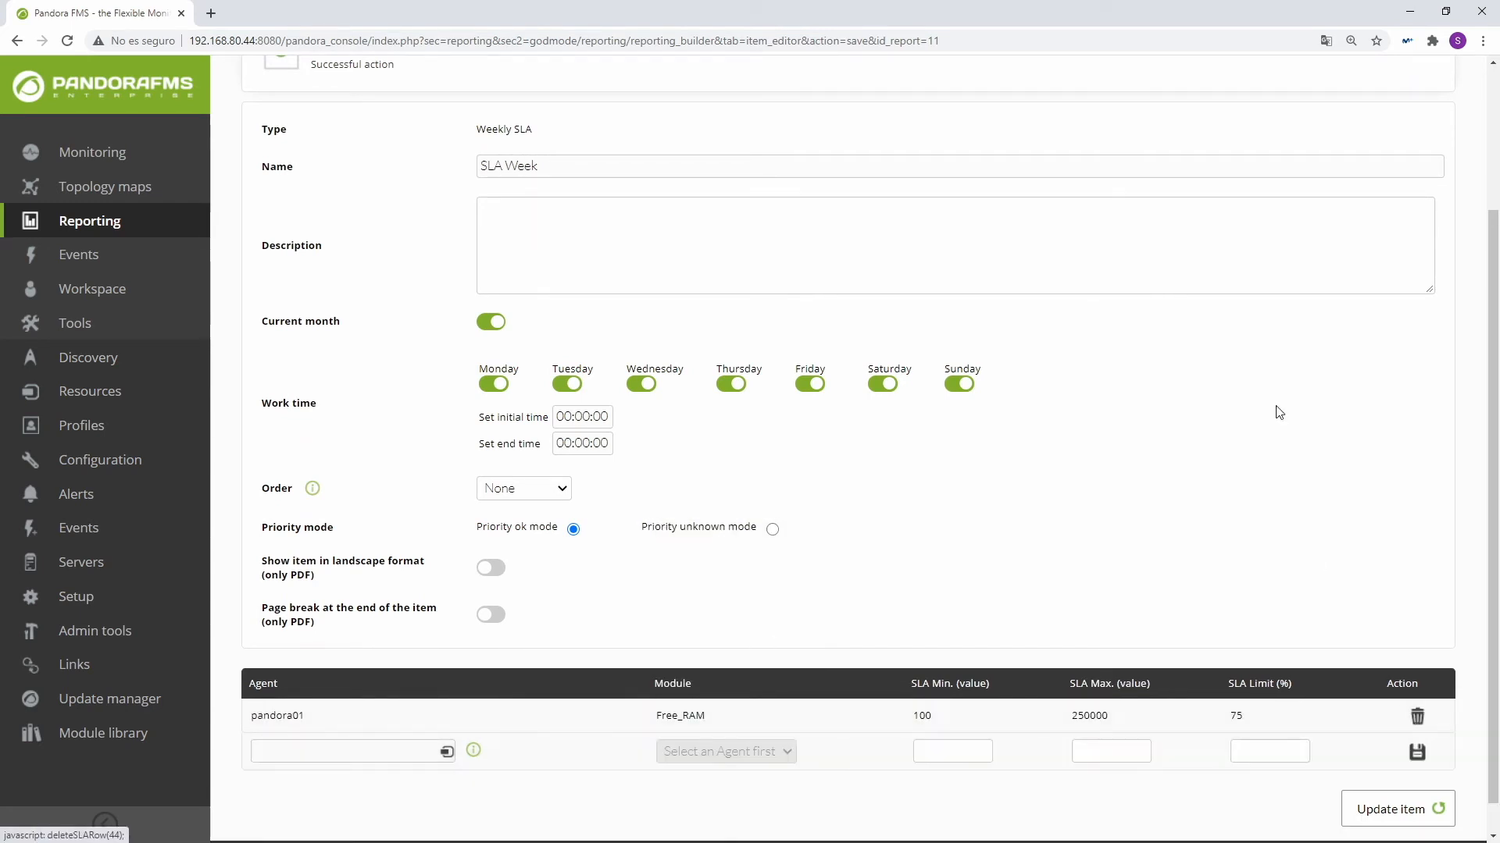
Step: Create a new Hourly SLA item named "SLA Hour" in the SLA report, keeping the default work time
{"action": "scroll", "coordinate": [1316, 565], "scroll_direction": "up", "scroll_amount": 3}
{"action": "left_click", "coordinate": [1317, 147]}
{"action": "left_click", "coordinate": [563, 221]}
{"action": "left_click", "coordinate": [516, 435]}
{"action": "left_click", "coordinate": [543, 264]}
{"action": "type", "text": "SLA Hour"}
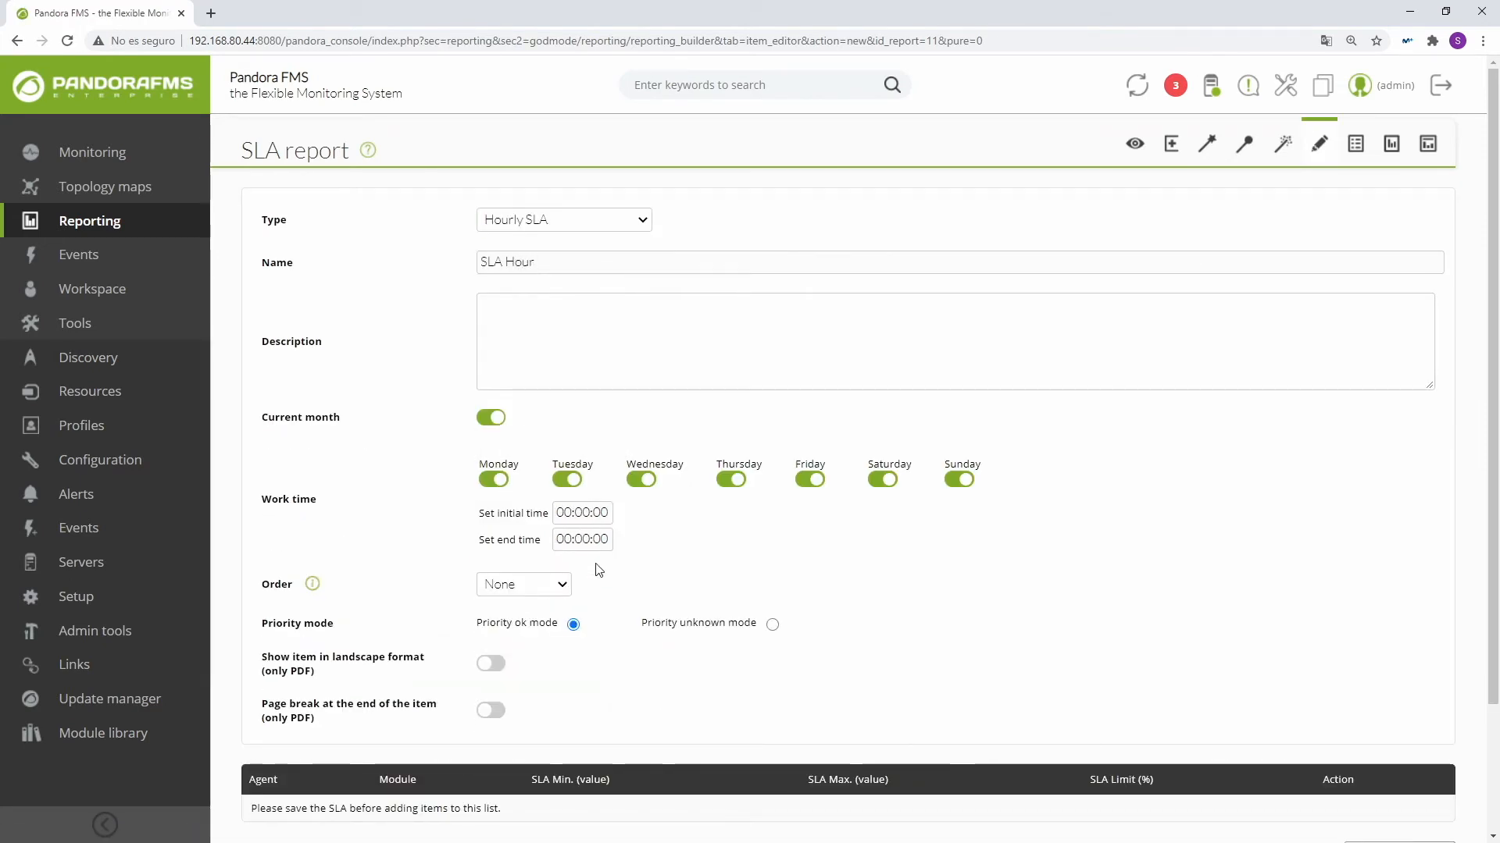
{"action": "scroll", "coordinate": [497, 670], "scroll_direction": "down", "scroll_amount": 2}
{"action": "left_click", "coordinate": [1389, 703]}
Step: Choose agent pandora01 and its Free_RAM module for the first entry in the SLA Hour item's list
{"action": "scroll", "coordinate": [547, 547], "scroll_direction": "down", "scroll_amount": 4}
{"action": "left_click", "coordinate": [367, 716]}
{"action": "type", "text": "pandor"}
{"action": "left_click", "coordinate": [304, 740]}
{"action": "left_click", "coordinate": [711, 717]}
{"action": "left_click", "coordinate": [687, 600]}
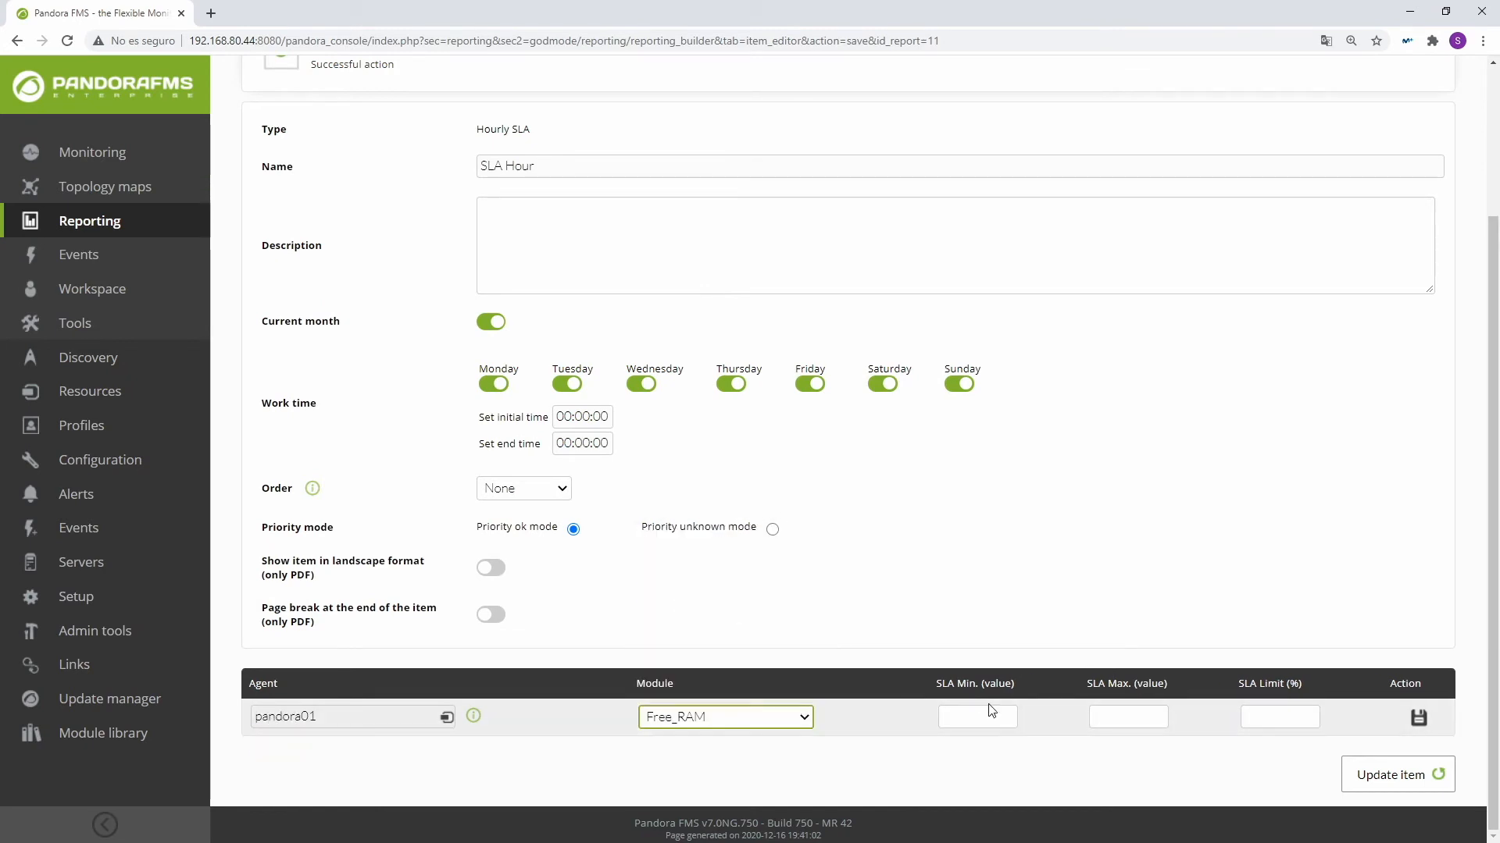
Step: Give the Free_RAM entry of SLA Hour a minimum of 10, maximum of 250000 and SLA limit of 75%, and save it
{"action": "left_click", "coordinate": [1121, 715]}
{"action": "type", "text": "250000"}
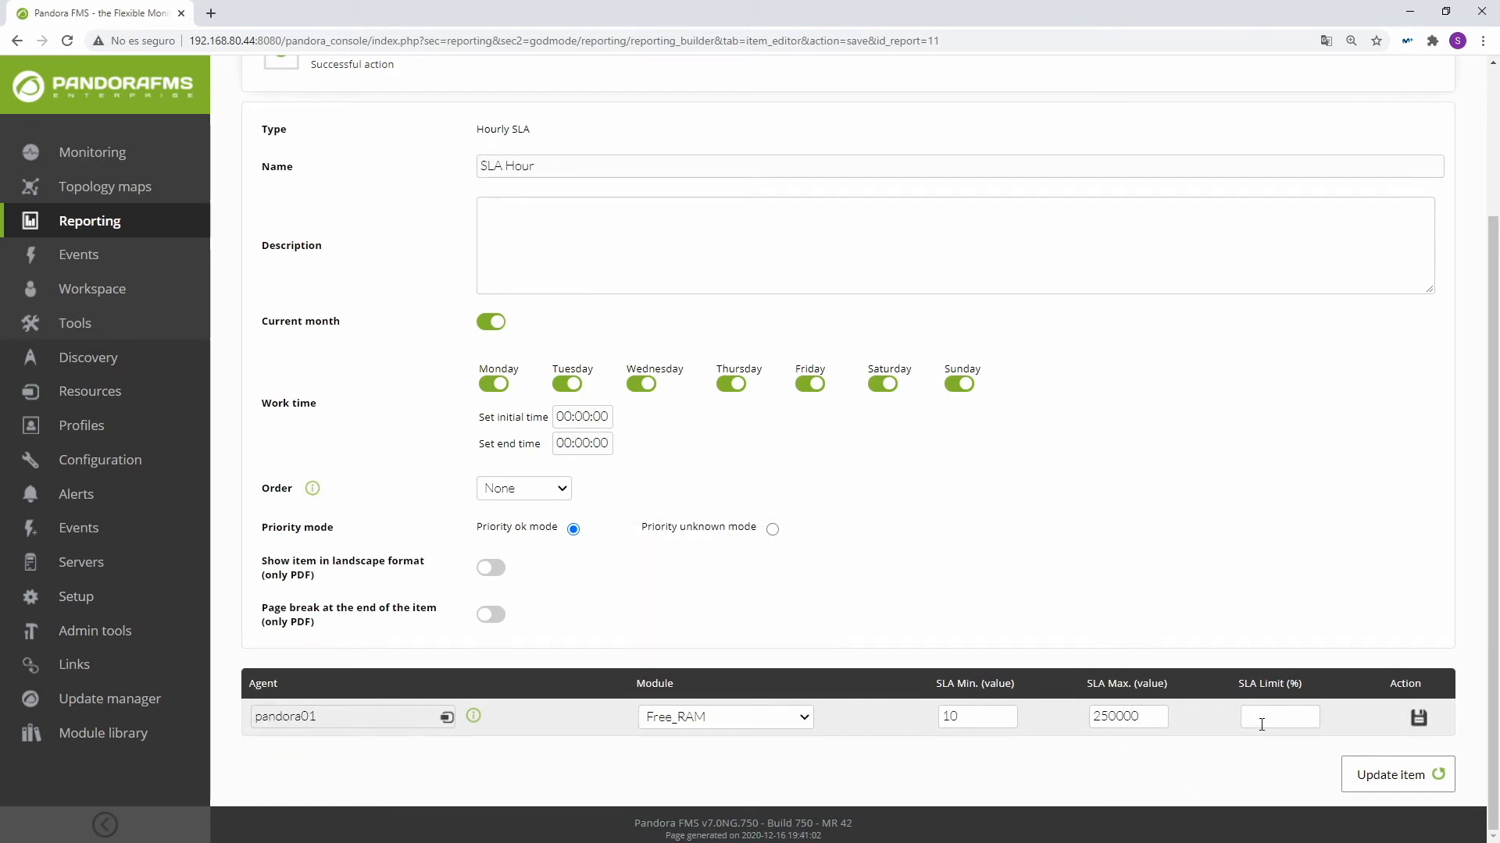
{"action": "left_click", "coordinate": [1417, 717]}
Step: View the generated SLA report and review the S.L.A. item's compliance table and module timelines
{"action": "scroll", "coordinate": [1020, 607], "scroll_direction": "up", "scroll_amount": 3}
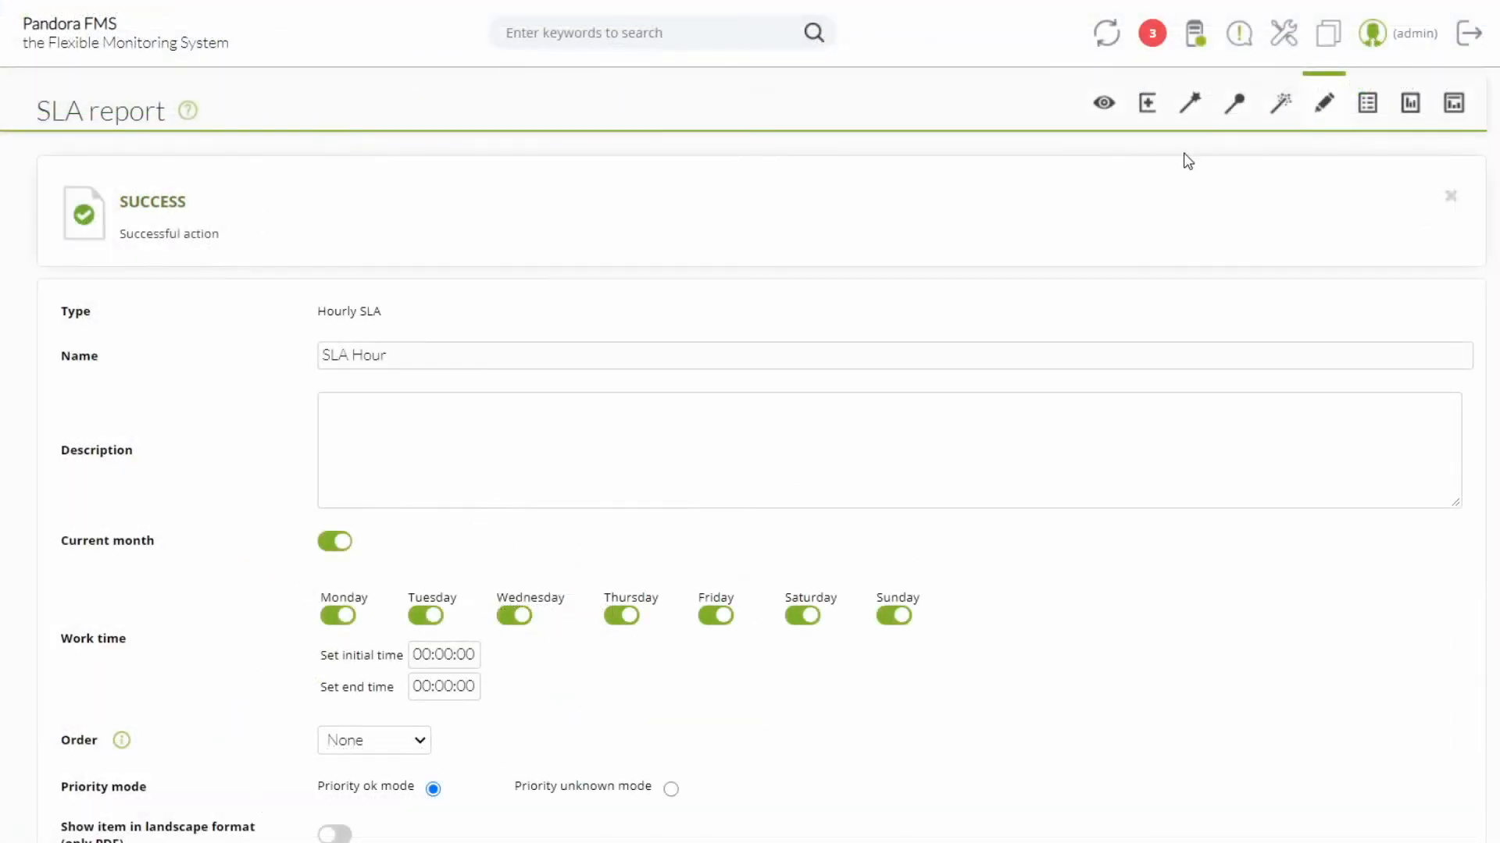
{"action": "left_click", "coordinate": [1103, 106]}
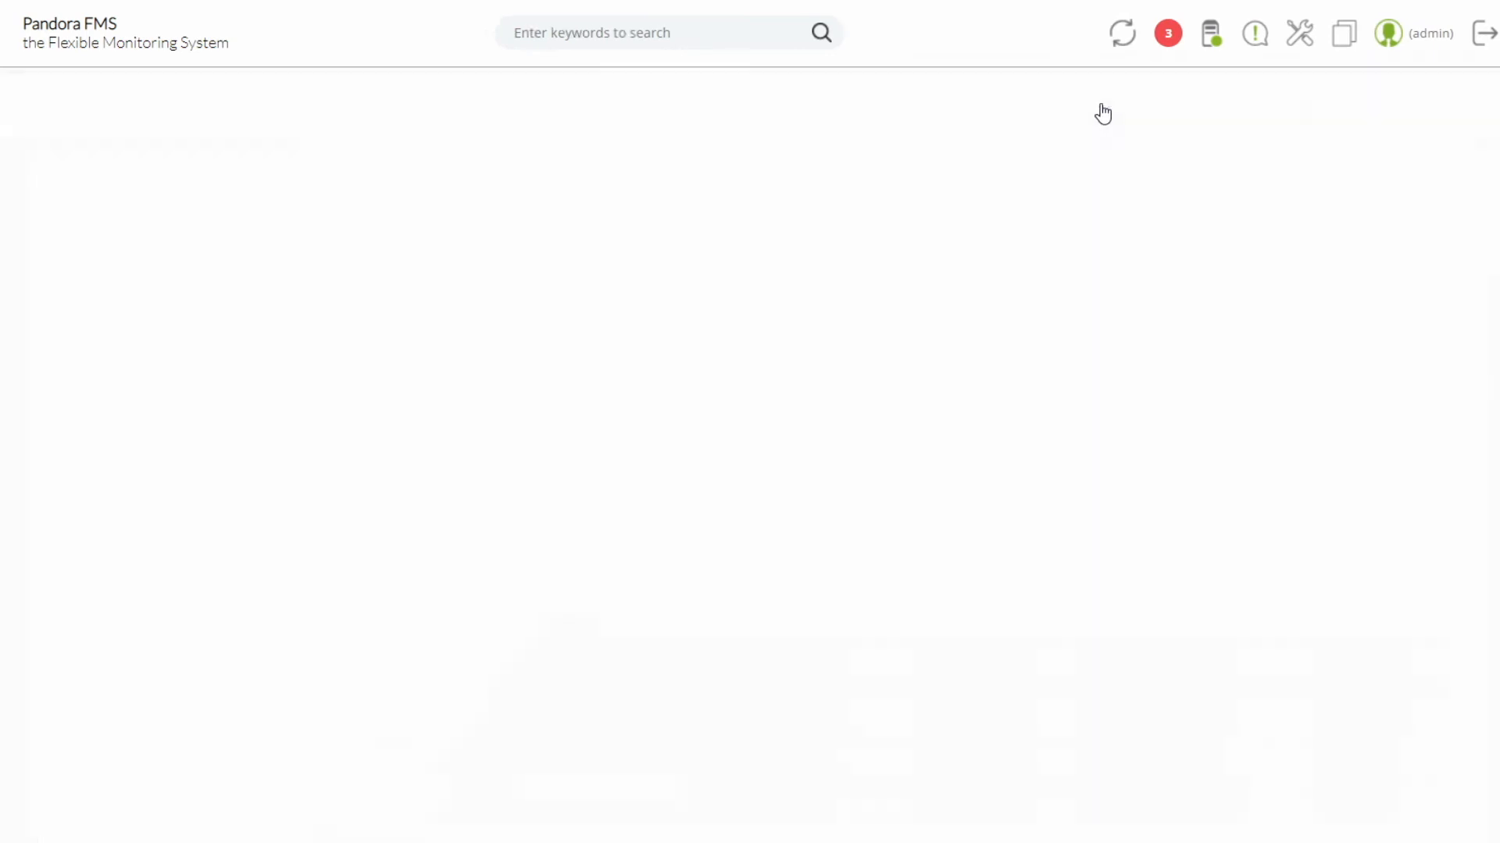
{"action": "scroll", "coordinate": [921, 344], "scroll_direction": "down", "scroll_amount": 3}
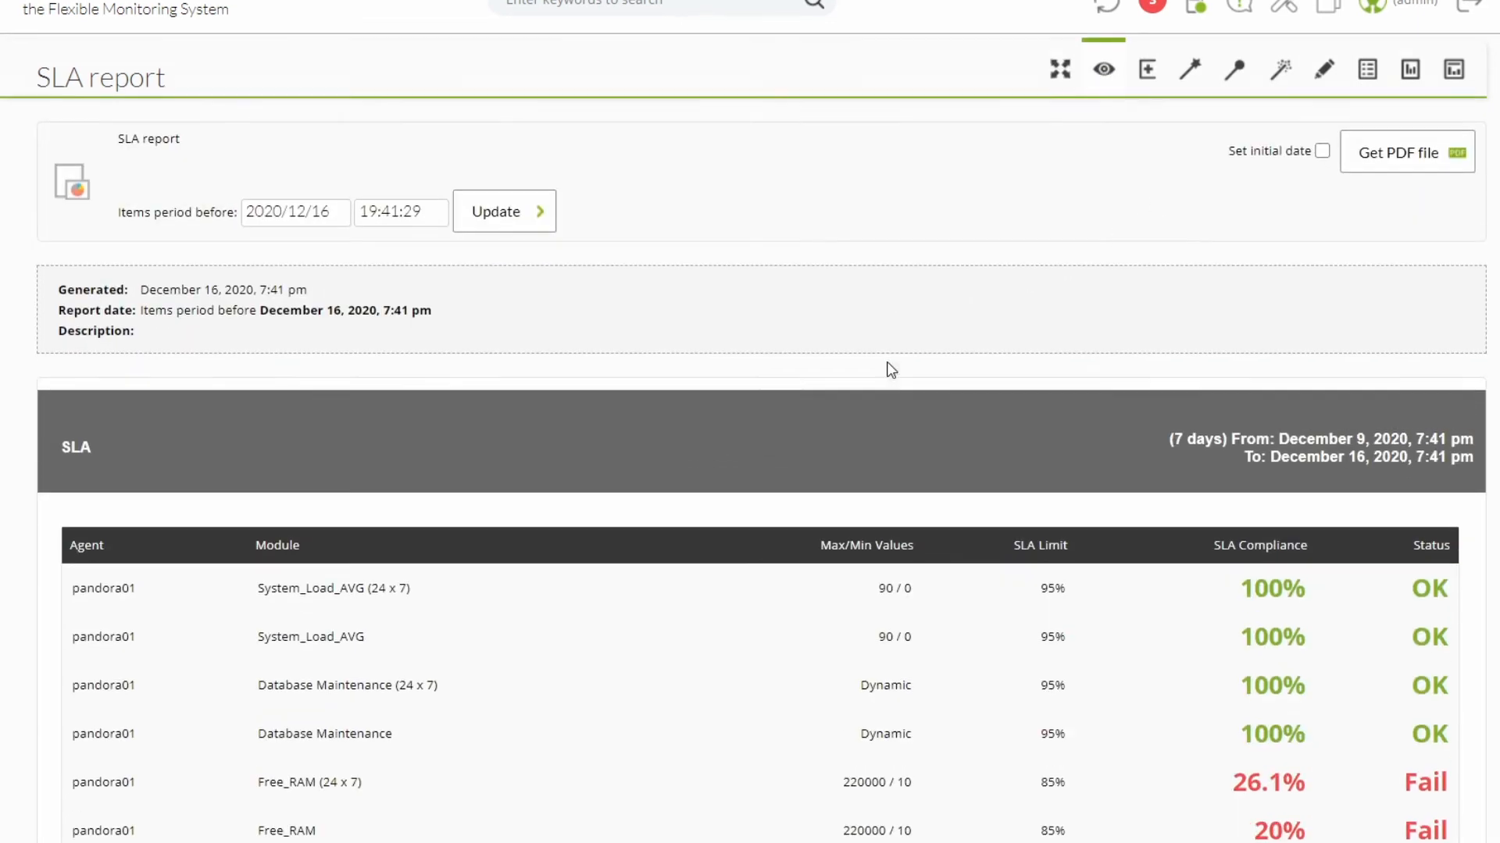
{"action": "left_click_drag", "start_coordinate": [61, 300], "coordinate": [201, 301]}
{"action": "scroll", "coordinate": [162, 311], "scroll_direction": "down", "scroll_amount": 12}
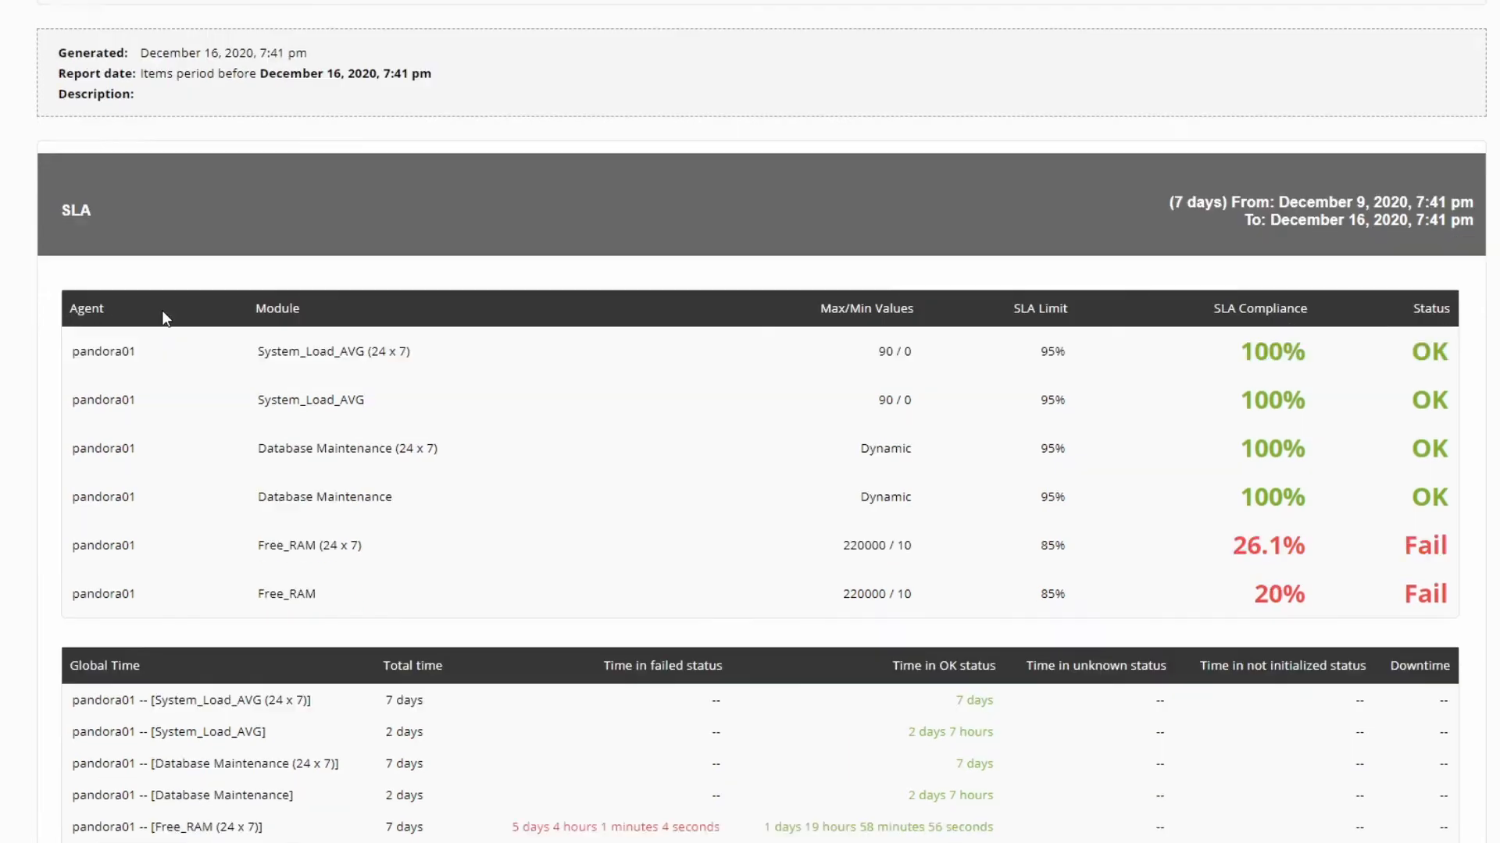
{"action": "scroll", "coordinate": [162, 319], "scroll_direction": "down", "scroll_amount": 10}
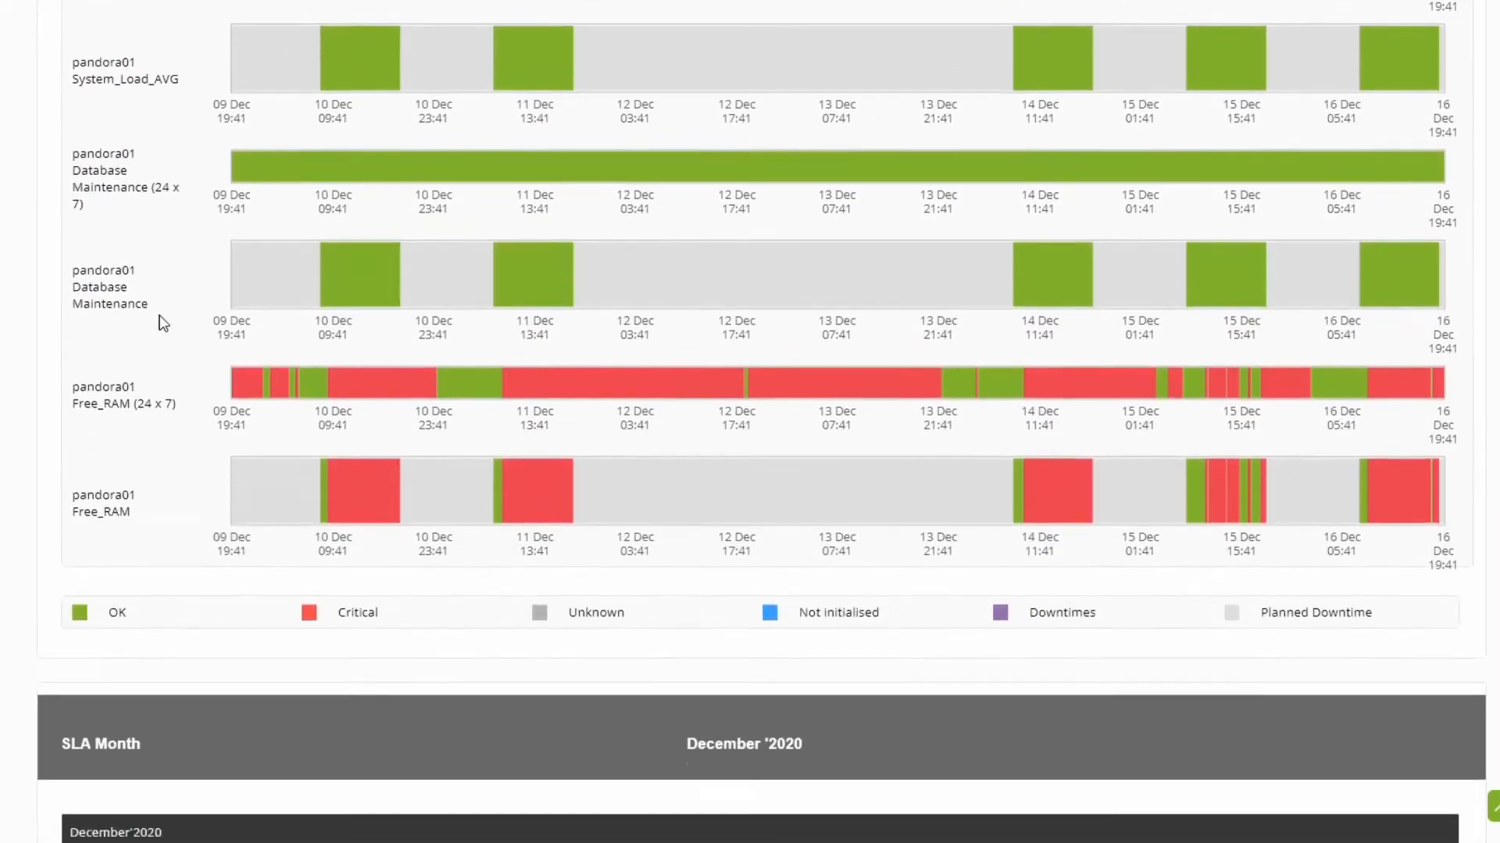
Step: Examine the SLA Month section's module, thresholds, reported month and daily summary of SLA failures
{"action": "scroll", "coordinate": [86, 228], "scroll_direction": "down", "scroll_amount": 1}
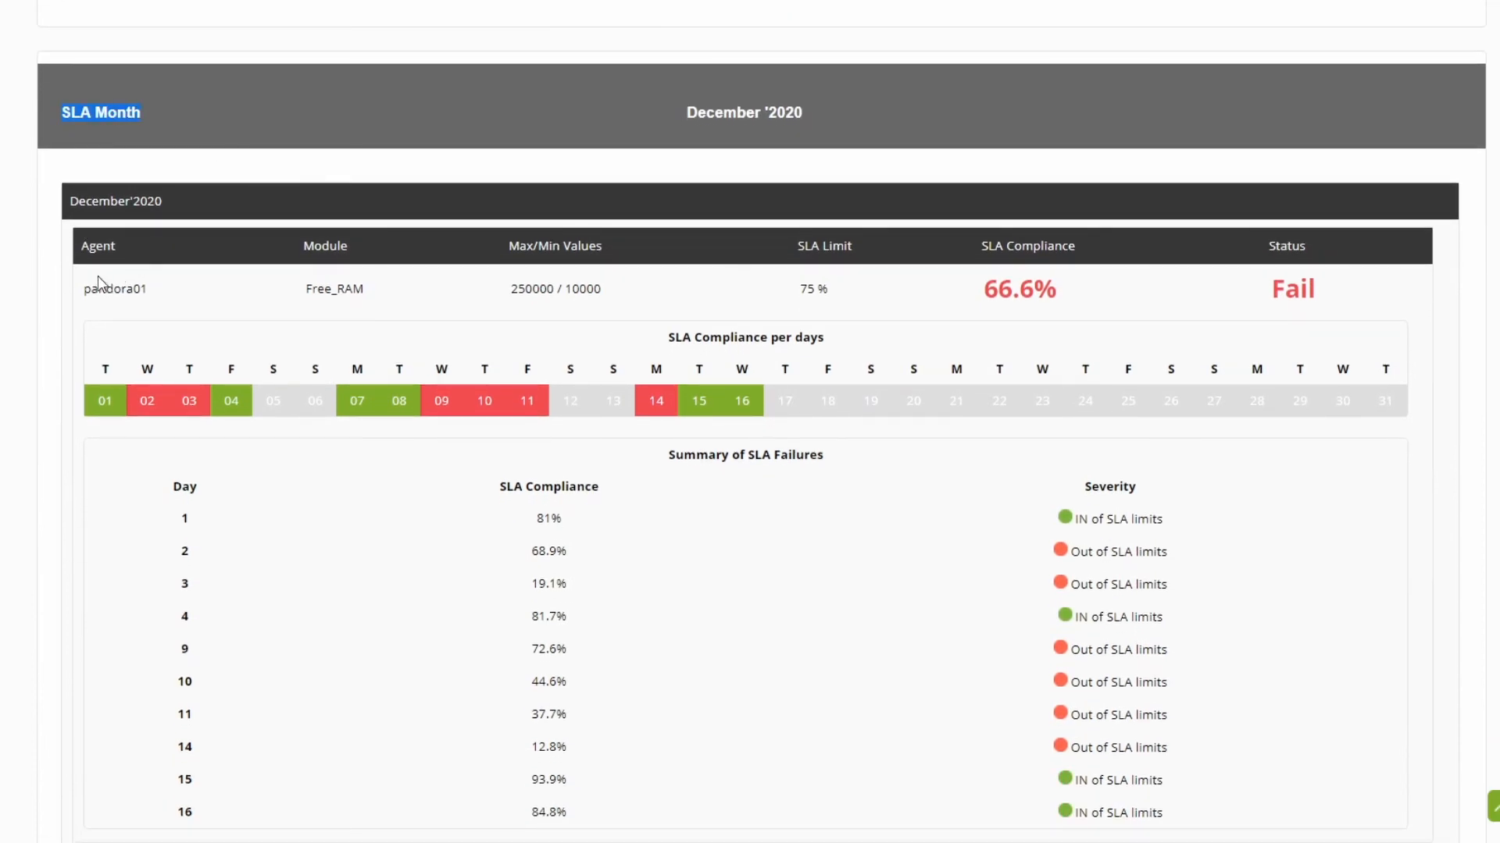
{"action": "left_click_drag", "start_coordinate": [86, 301], "coordinate": [154, 294]}
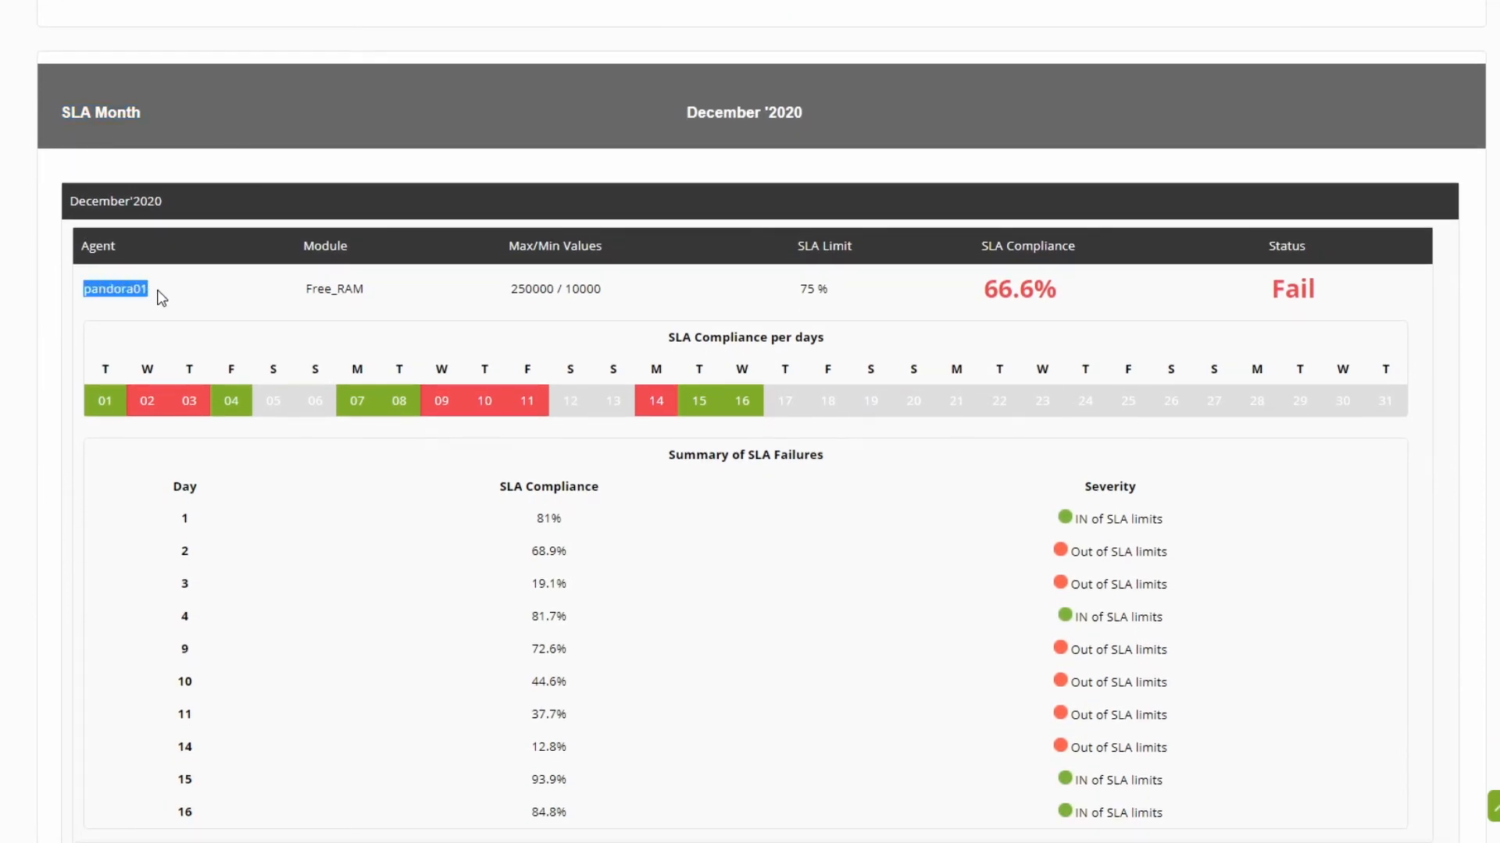
{"action": "left_click_drag", "start_coordinate": [318, 287], "coordinate": [626, 295]}
{"action": "left_click_drag", "start_coordinate": [800, 288], "coordinate": [833, 298]}
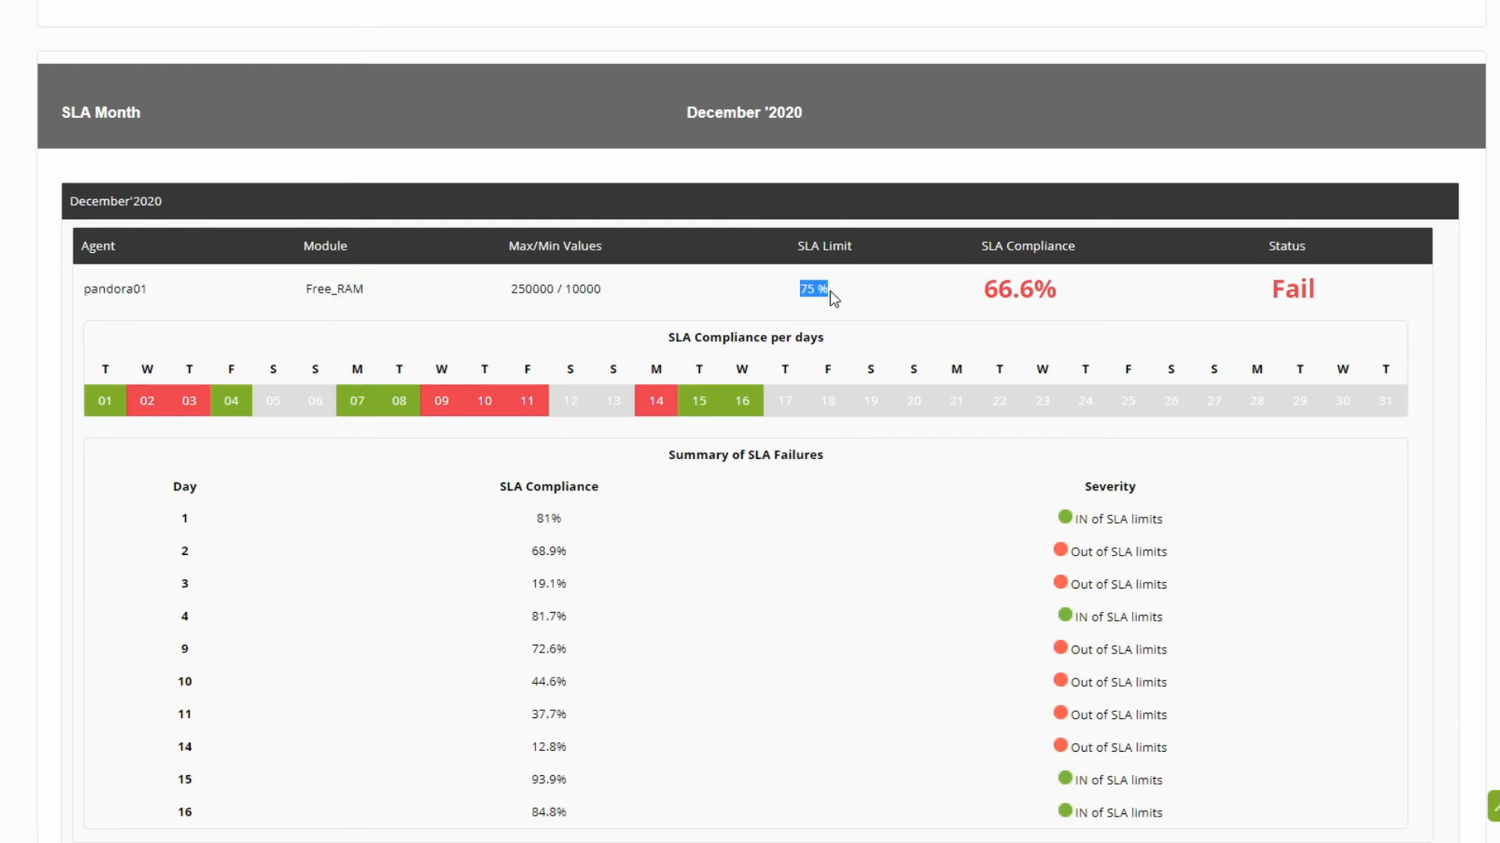
{"action": "left_click", "coordinate": [713, 305]}
{"action": "left_click_drag", "start_coordinate": [70, 208], "coordinate": [169, 212]}
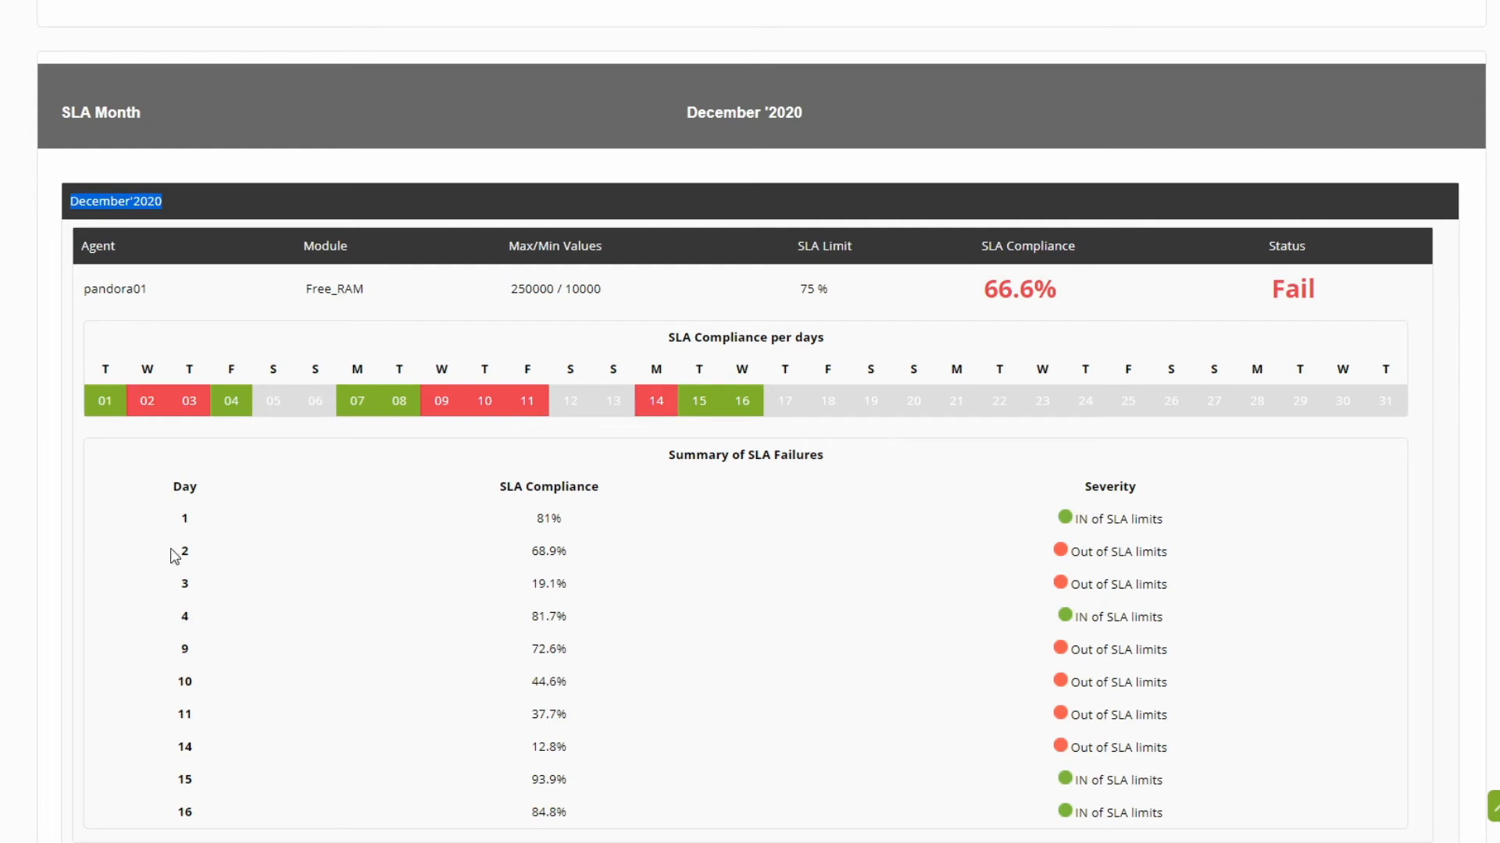
{"action": "left_click_drag", "start_coordinate": [171, 495], "coordinate": [255, 735]}
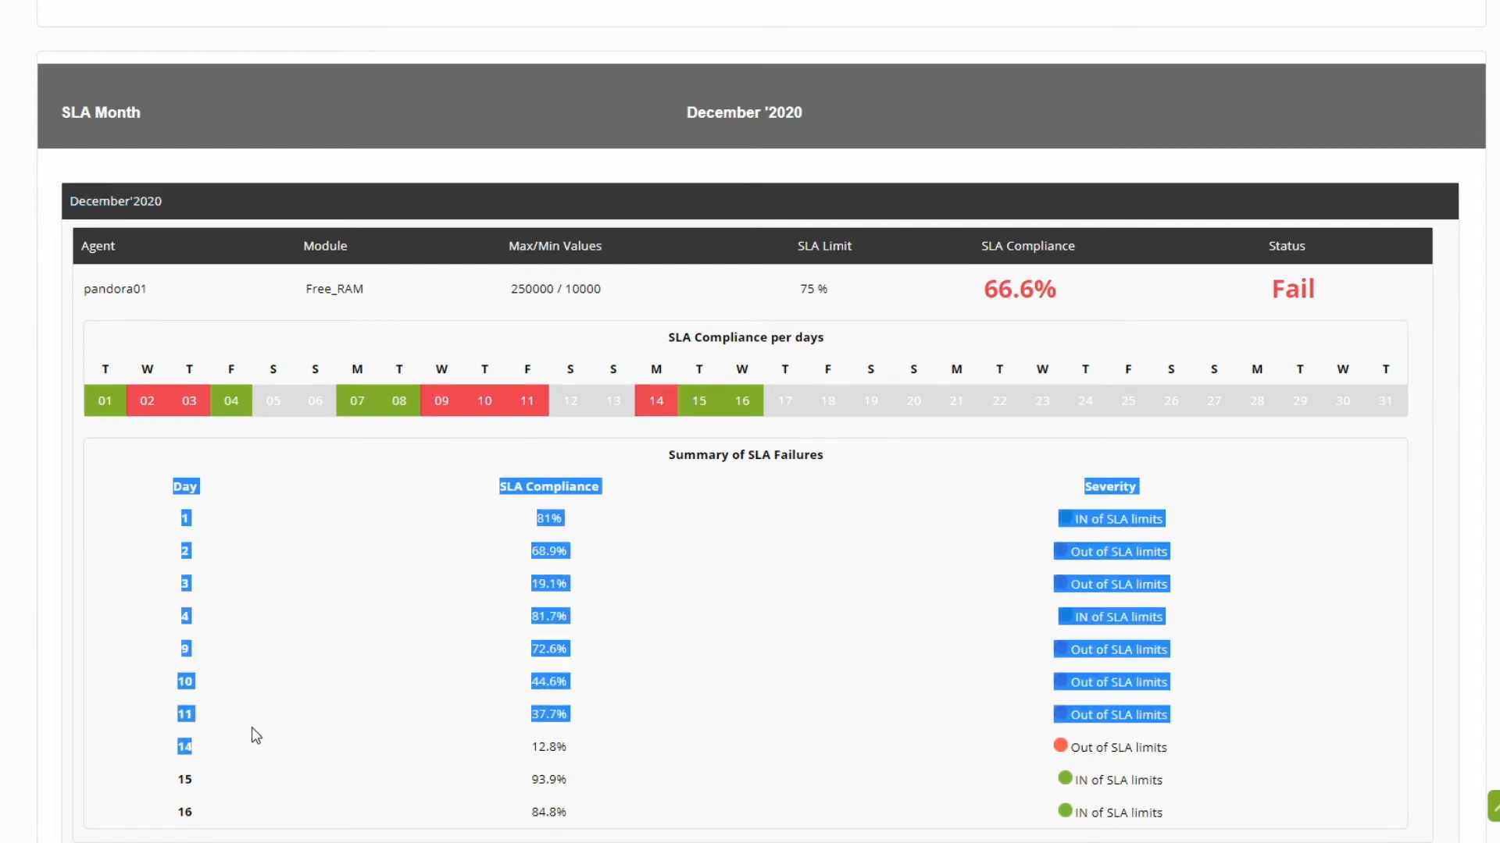
{"action": "scroll", "coordinate": [1140, 562], "scroll_direction": "up", "scroll_amount": 20}
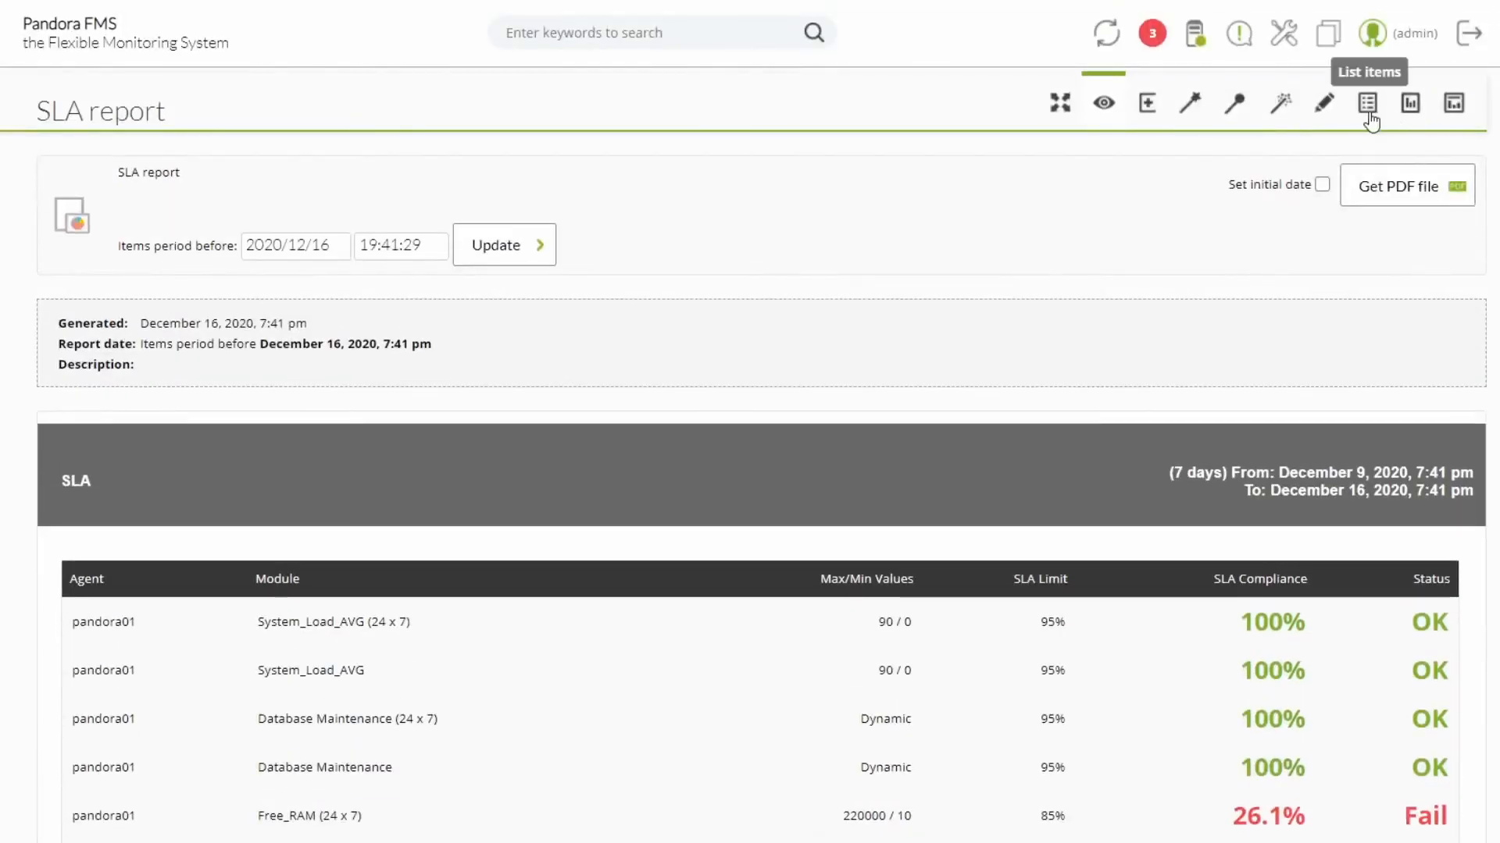
Step: Turn off the Current month option in the existing SLA Month item and update the item
{"action": "left_click", "coordinate": [1367, 103]}
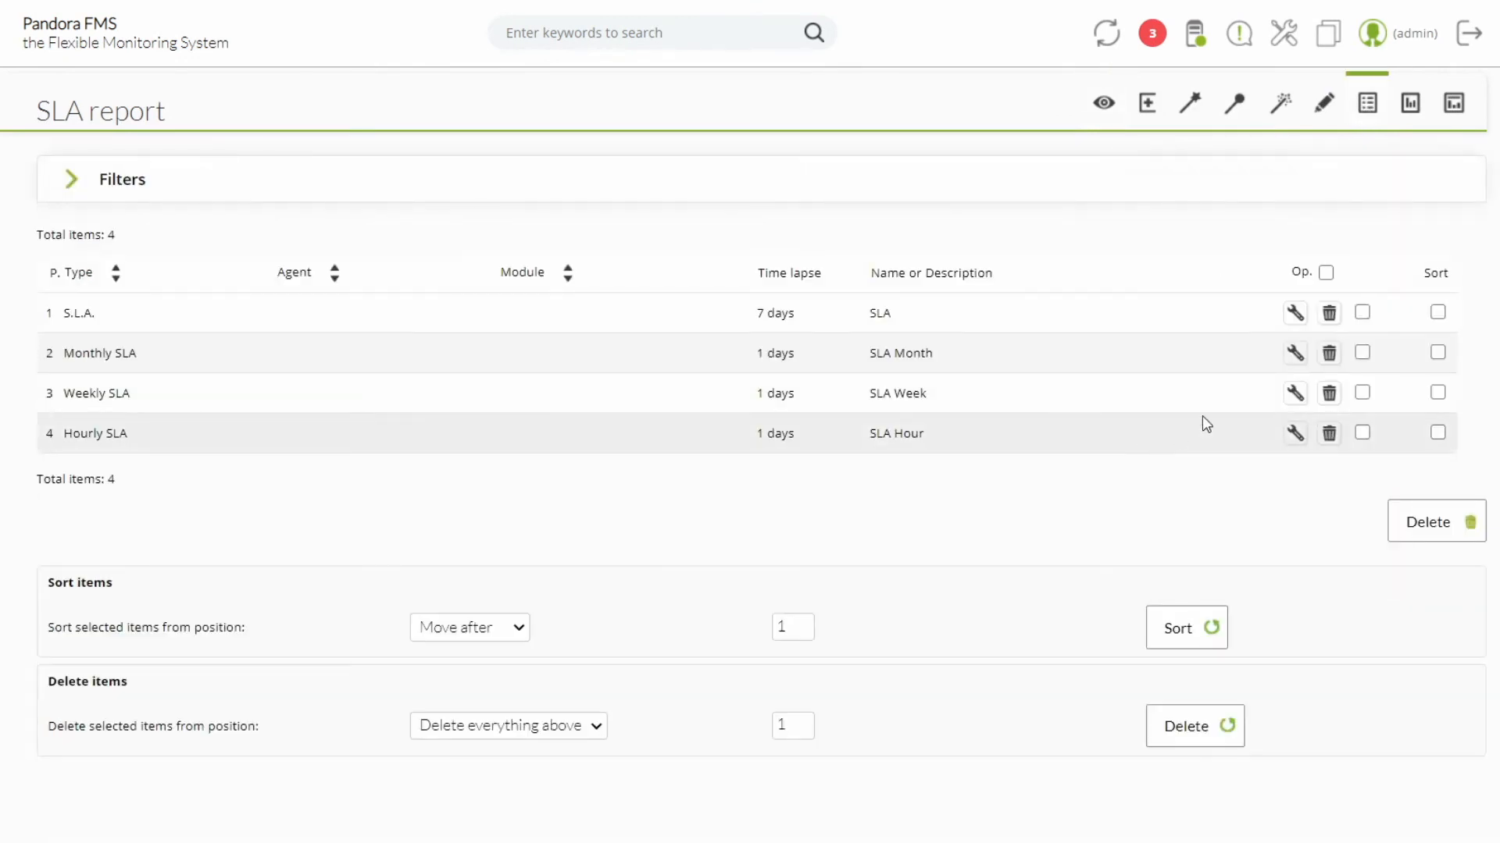
{"action": "left_click", "coordinate": [1295, 353]}
{"action": "left_click", "coordinate": [321, 424]}
{"action": "scroll", "coordinate": [984, 516], "scroll_direction": "down", "scroll_amount": 3}
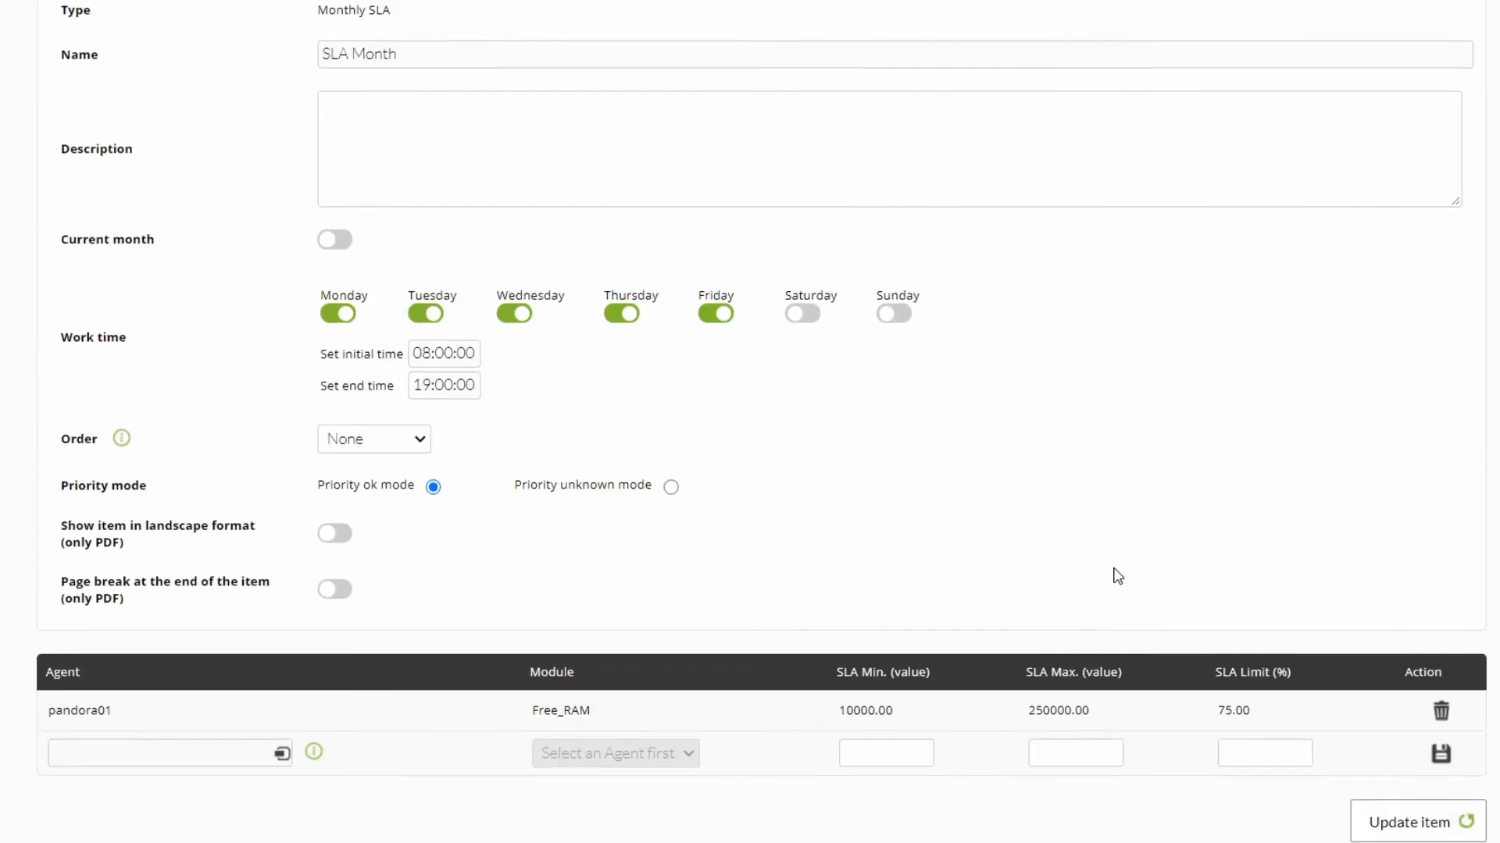
{"action": "left_click", "coordinate": [1384, 823]}
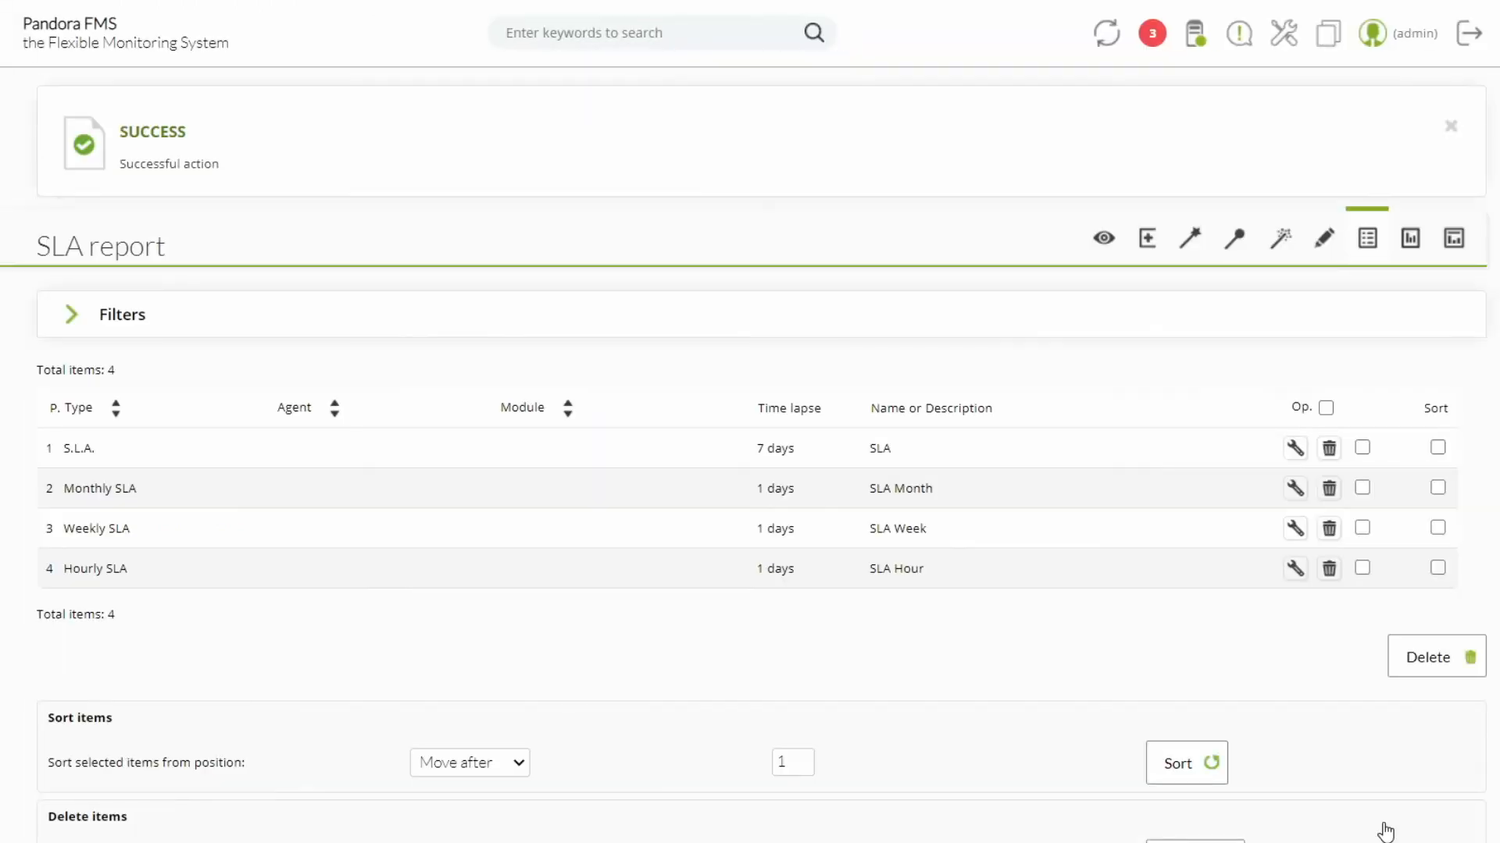
Step: View the report again and compare the November and December 2020 breakdowns in the SLA Month section
{"action": "left_click", "coordinate": [1104, 239]}
{"action": "scroll", "coordinate": [789, 330], "scroll_direction": "down", "scroll_amount": 3}
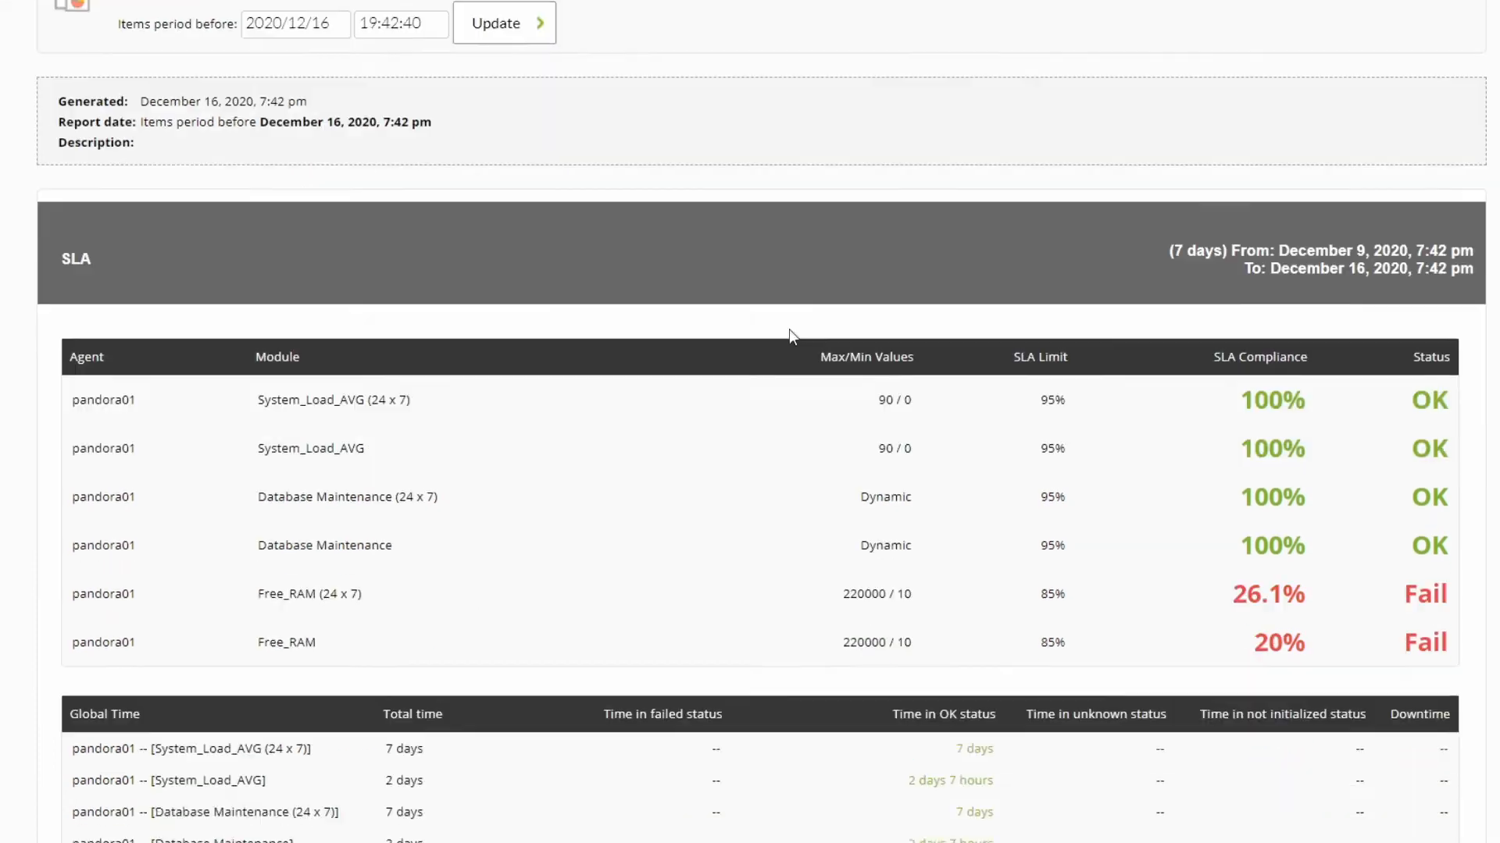
{"action": "scroll", "coordinate": [789, 329], "scroll_direction": "down", "scroll_amount": 20}
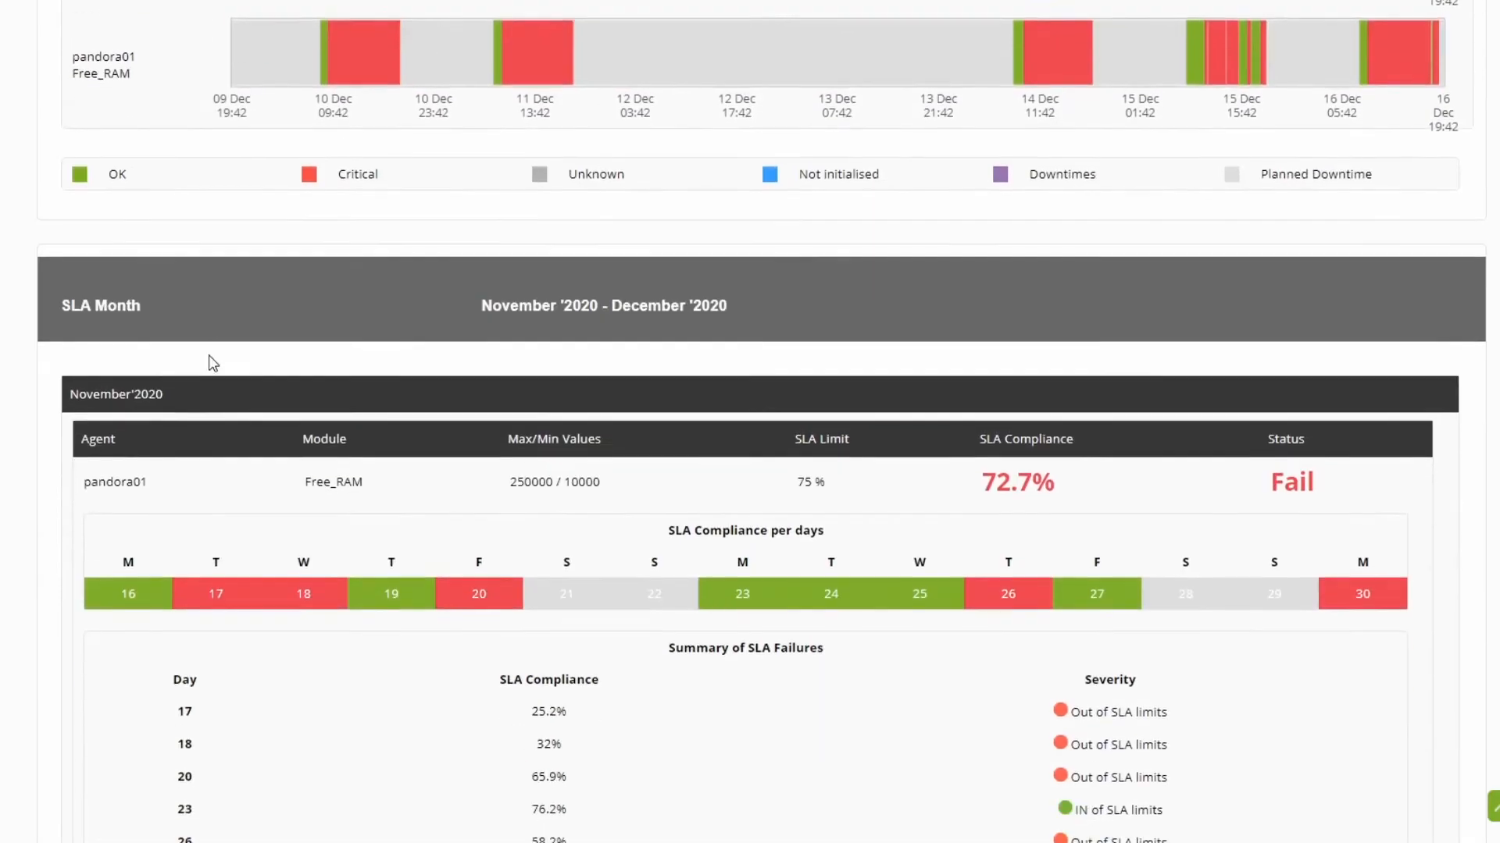
{"action": "scroll", "coordinate": [212, 363], "scroll_direction": "down", "scroll_amount": 3}
{"action": "left_click_drag", "start_coordinate": [69, 202], "coordinate": [169, 216]}
{"action": "left_click_drag", "start_coordinate": [176, 486], "coordinate": [254, 727]}
{"action": "left_click", "coordinate": [262, 684]}
{"action": "scroll", "coordinate": [184, 546], "scroll_direction": "down", "scroll_amount": 7}
{"action": "left_click_drag", "start_coordinate": [69, 247], "coordinate": [172, 264]}
{"action": "left_click_drag", "start_coordinate": [182, 522], "coordinate": [249, 828]}
{"action": "left_click", "coordinate": [320, 732]}
Step: Examine November's daily compliance and severity in SLA Month, comparing day 17 with day 23
{"action": "scroll", "coordinate": [291, 582], "scroll_direction": "up", "scroll_amount": 8}
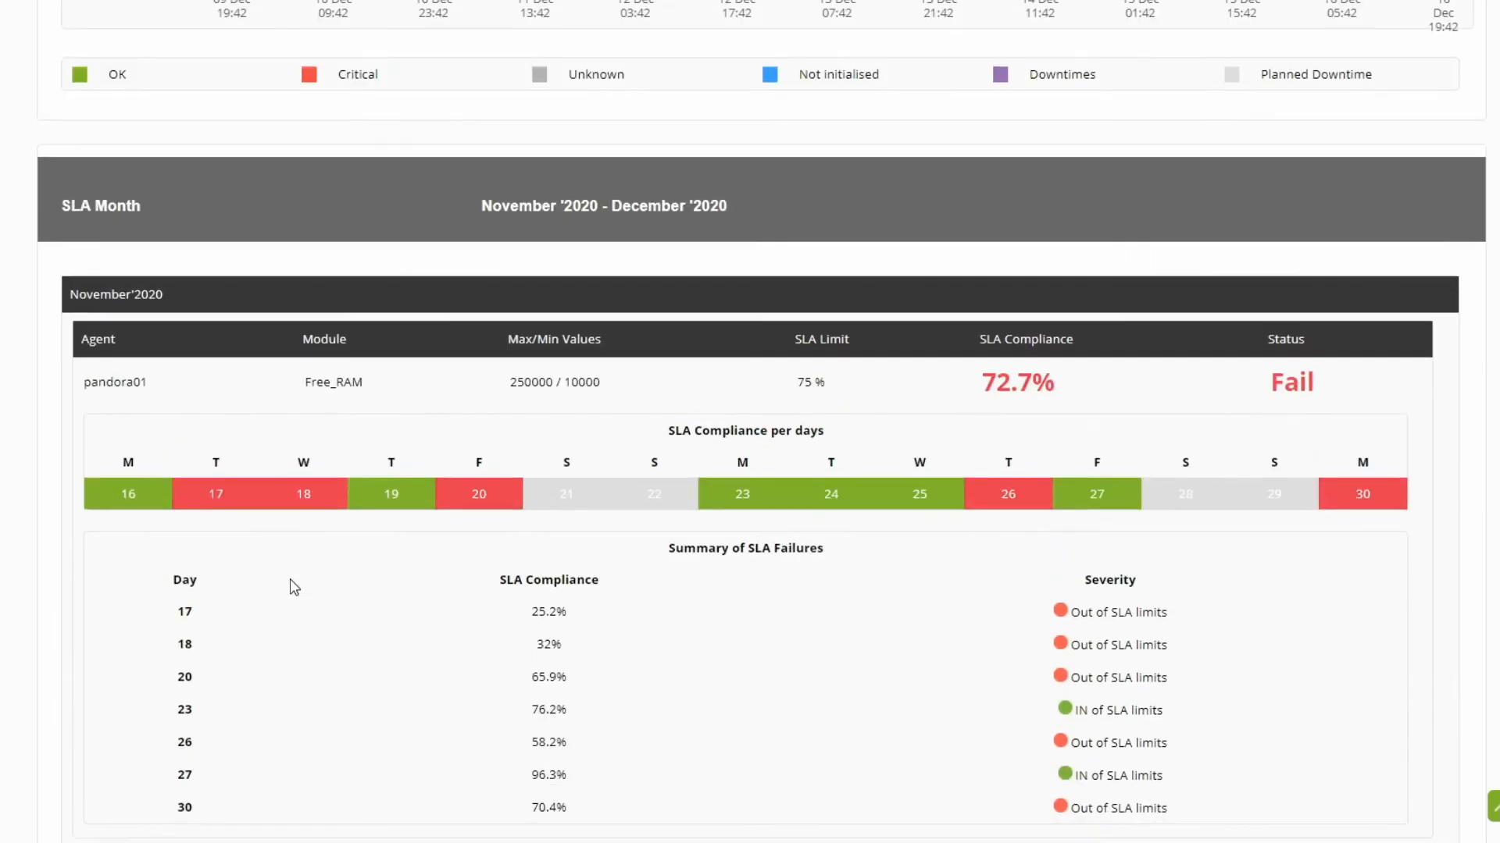
{"action": "scroll", "coordinate": [289, 579], "scroll_direction": "down", "scroll_amount": 2}
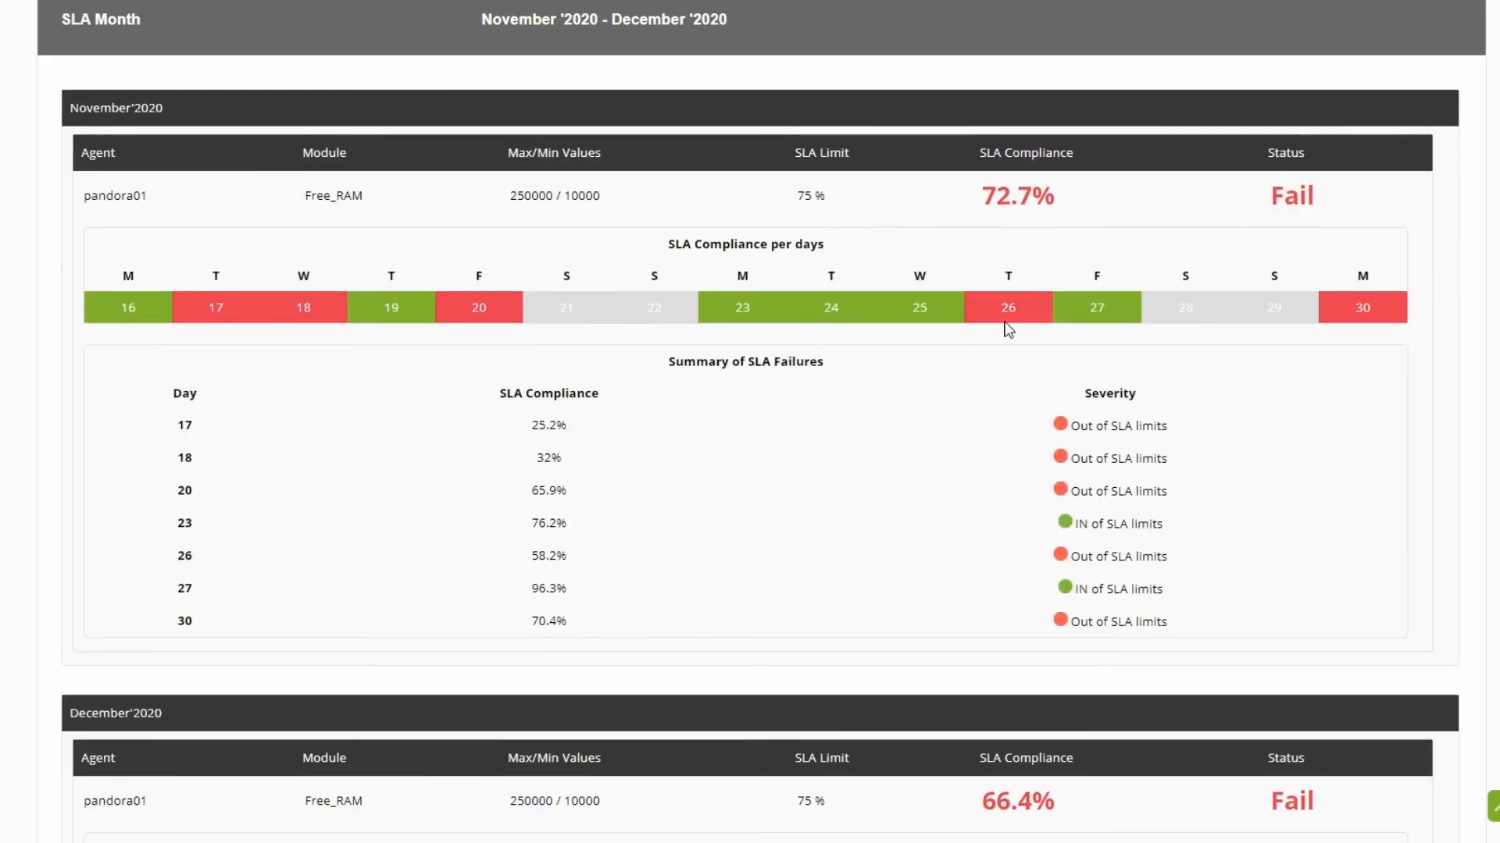
{"action": "double_click", "coordinate": [185, 425]}
{"action": "double_click", "coordinate": [546, 426]}
{"action": "left_click_drag", "start_coordinate": [1069, 426], "coordinate": [1107, 432]}
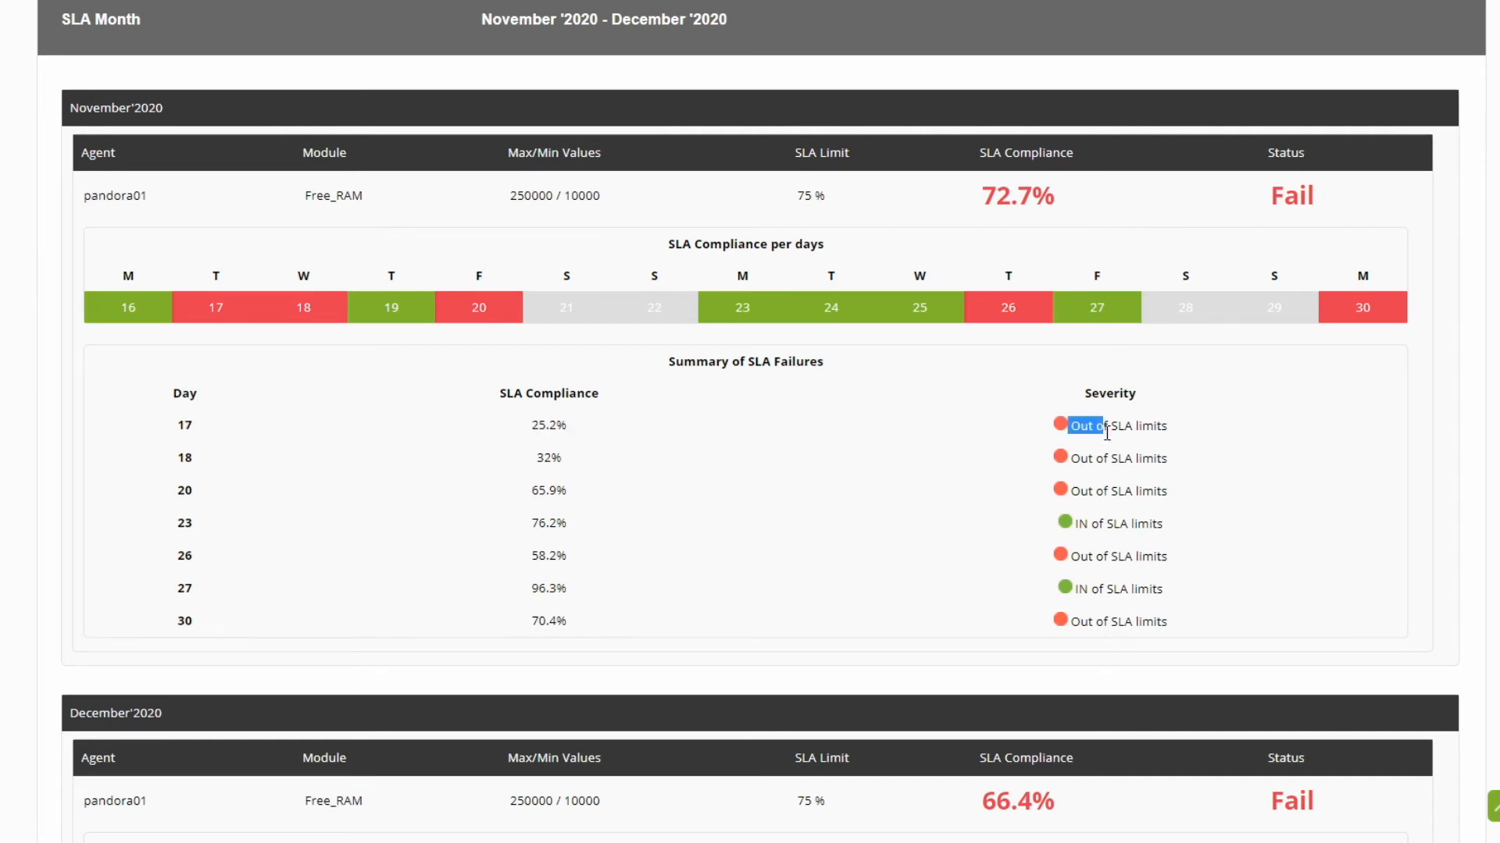
{"action": "double_click", "coordinate": [185, 523]}
{"action": "left_click_drag", "start_coordinate": [1059, 523], "coordinate": [1163, 525]}
{"action": "left_click", "coordinate": [699, 511]}
Step: Examine the SLA Week section's weekly total, OK, error, unknown, not-initialized and downtime figures and SLA percentages
{"action": "scroll", "coordinate": [699, 512], "scroll_direction": "down", "scroll_amount": 14}
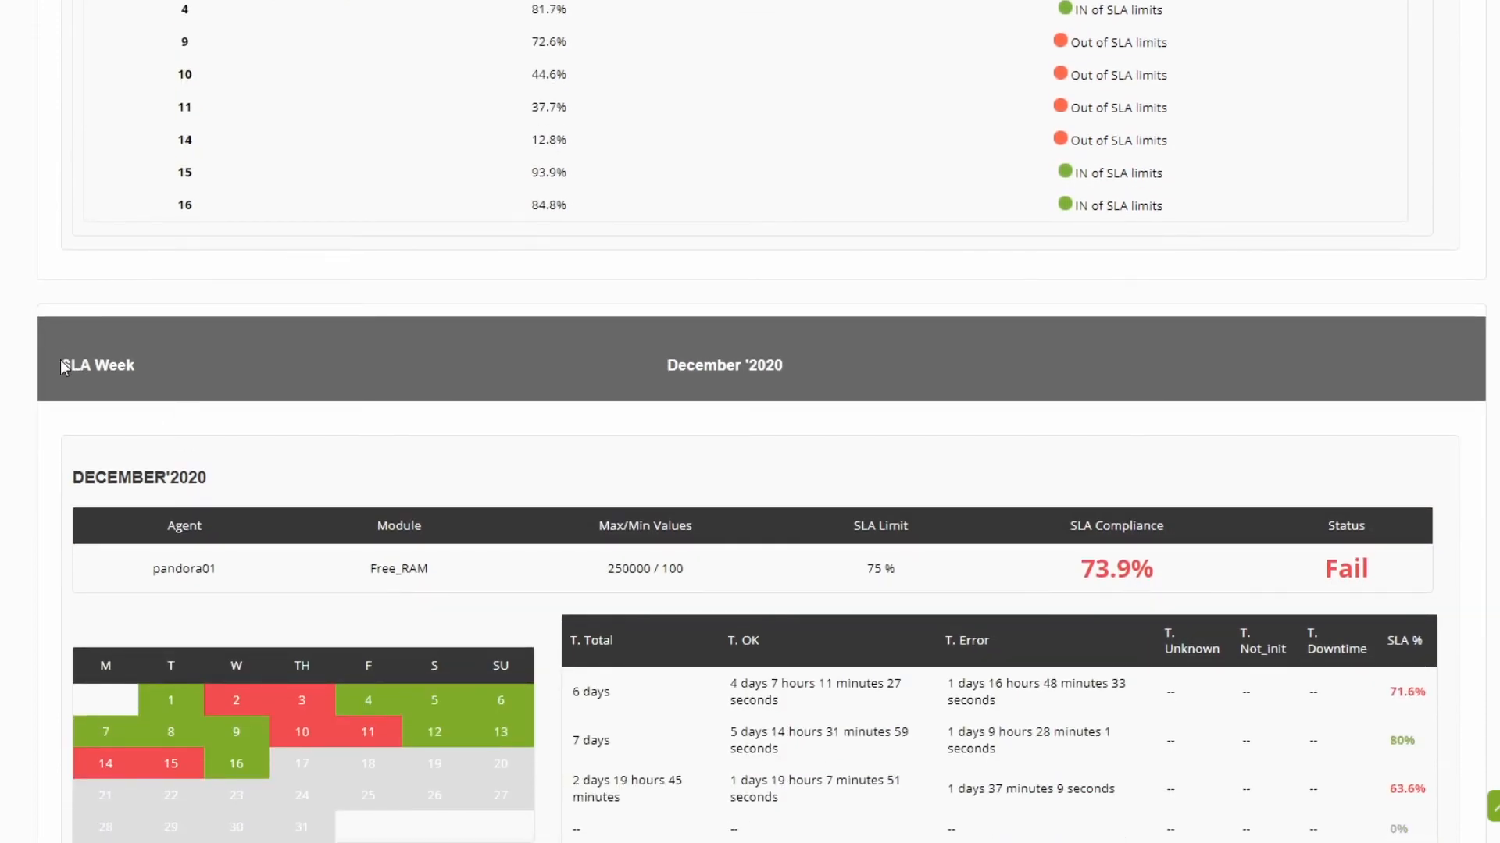
{"action": "scroll", "coordinate": [215, 392], "scroll_direction": "down", "scroll_amount": 3}
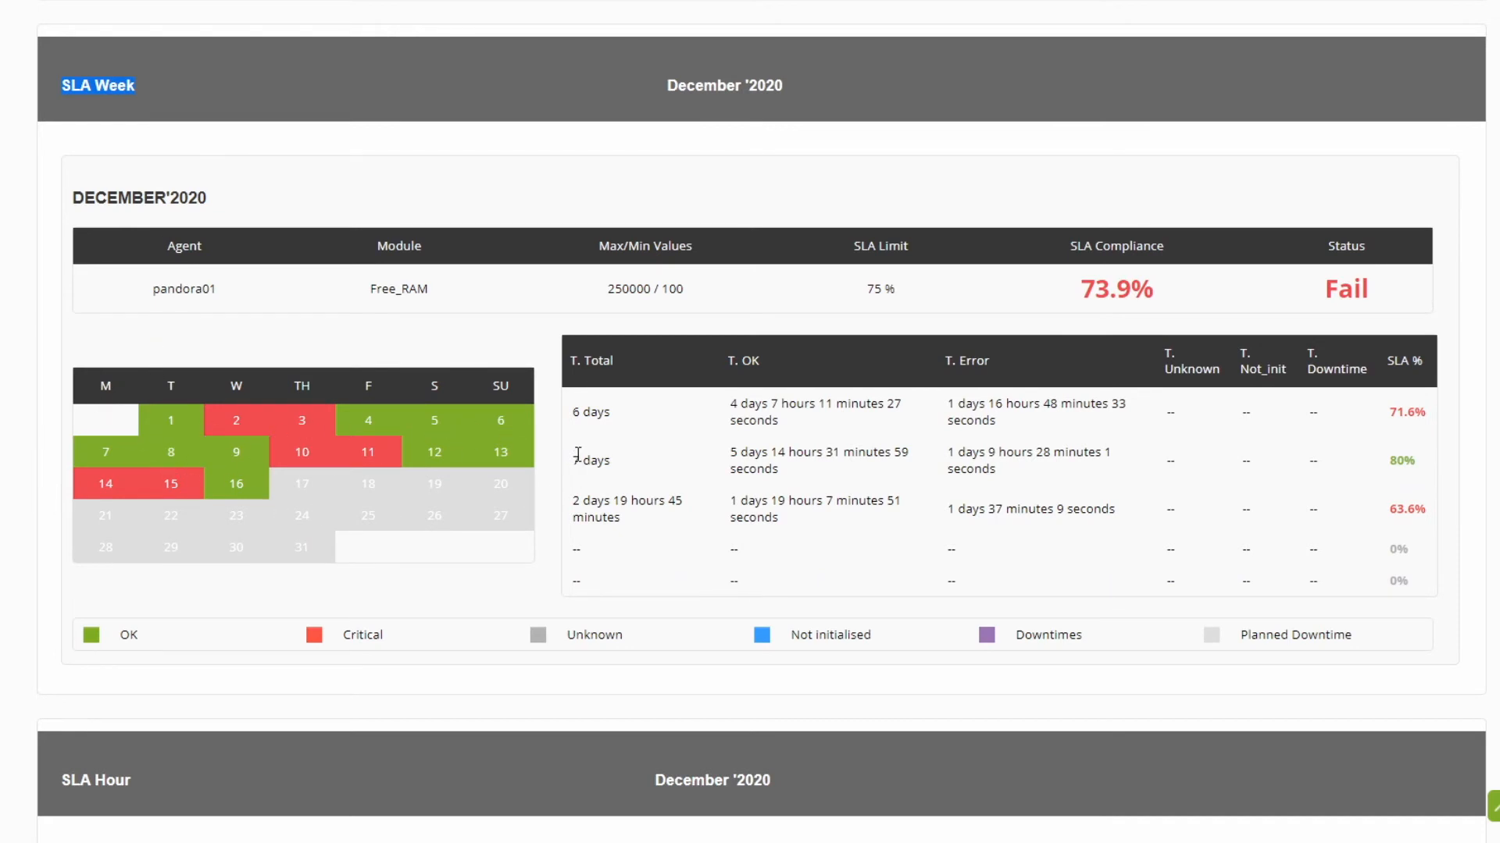
{"action": "left_click_drag", "start_coordinate": [571, 352], "coordinate": [685, 469]}
{"action": "left_click", "coordinate": [608, 434]}
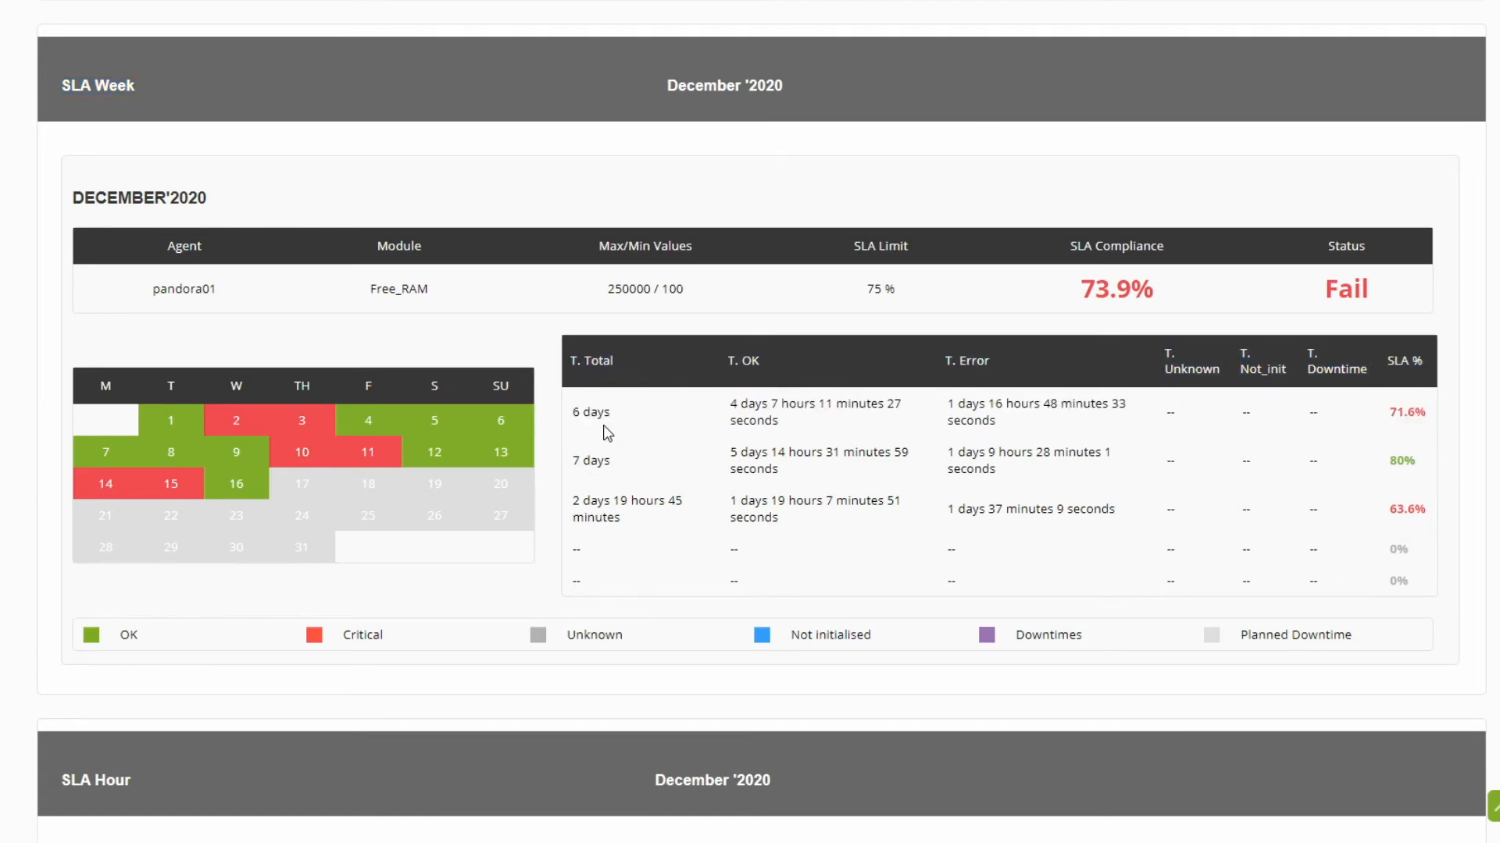
{"action": "left_click_drag", "start_coordinate": [573, 412], "coordinate": [602, 413]}
{"action": "left_click_drag", "start_coordinate": [729, 403], "coordinate": [779, 424]}
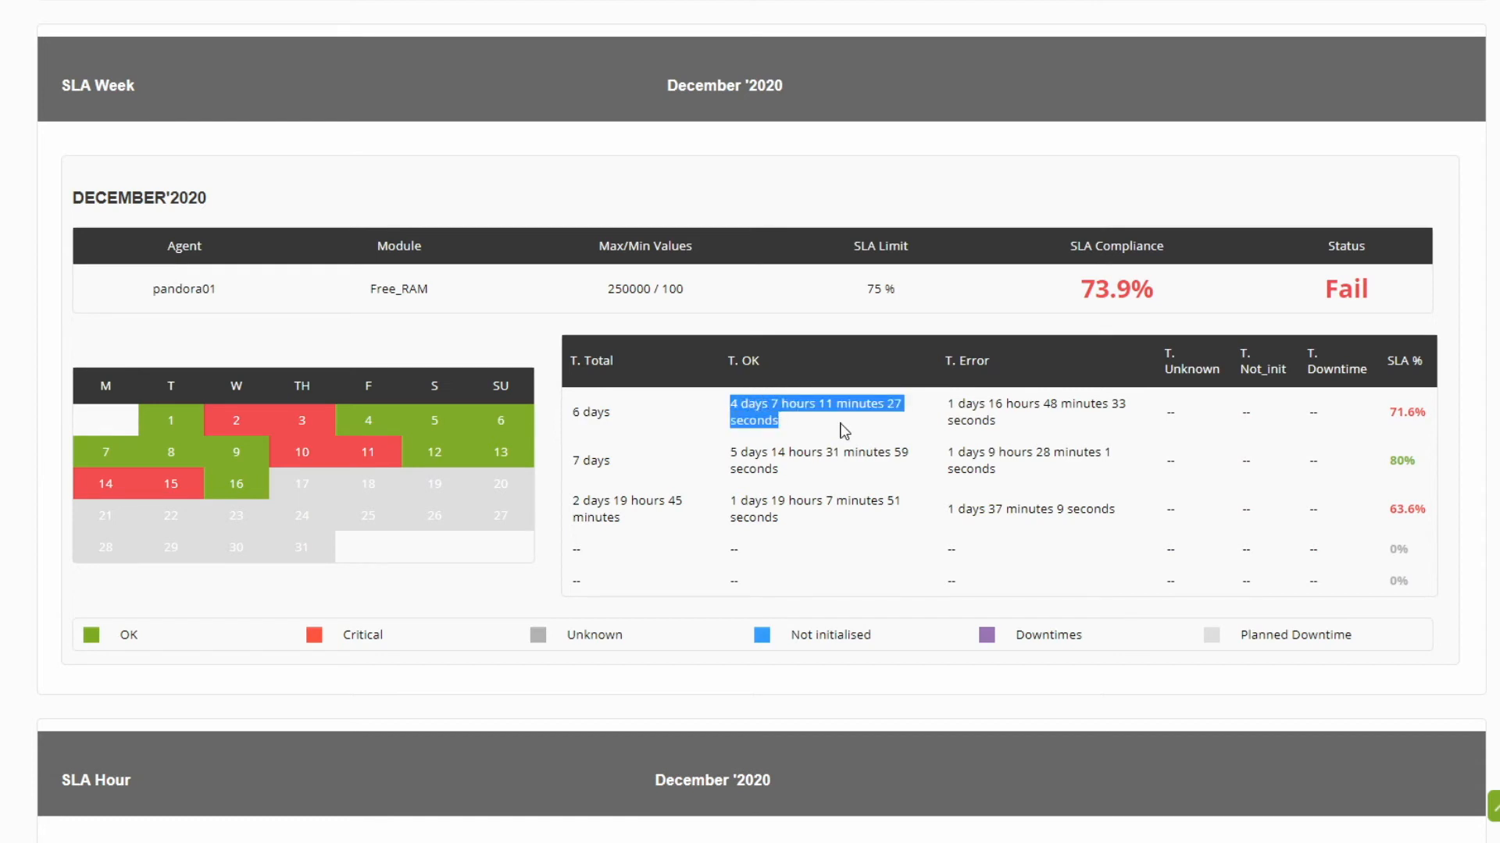
{"action": "left_click_drag", "start_coordinate": [945, 408], "coordinate": [1035, 422]}
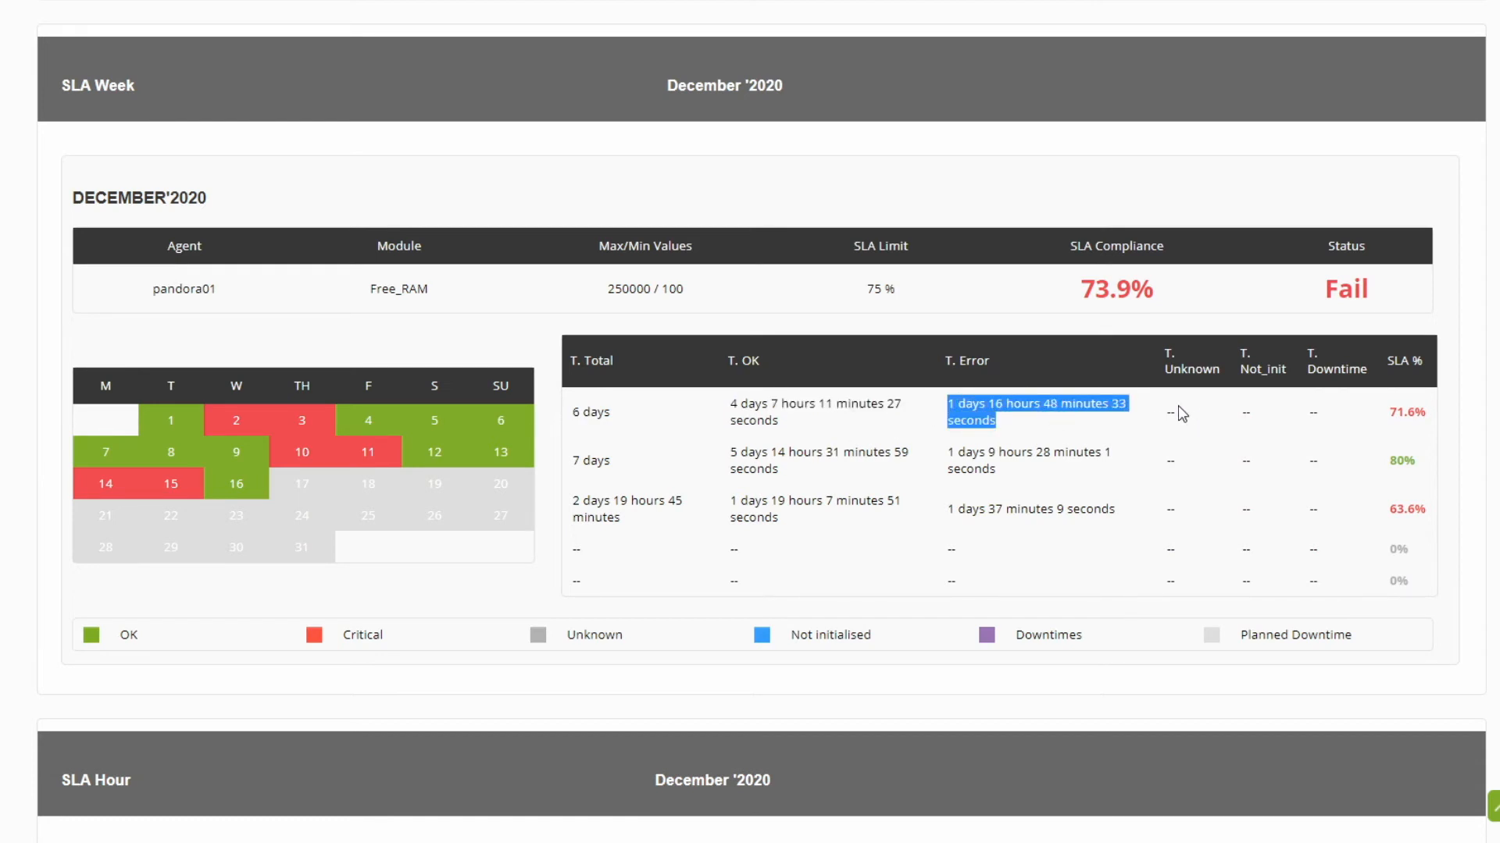
{"action": "left_click_drag", "start_coordinate": [1174, 412], "coordinate": [1171, 411]}
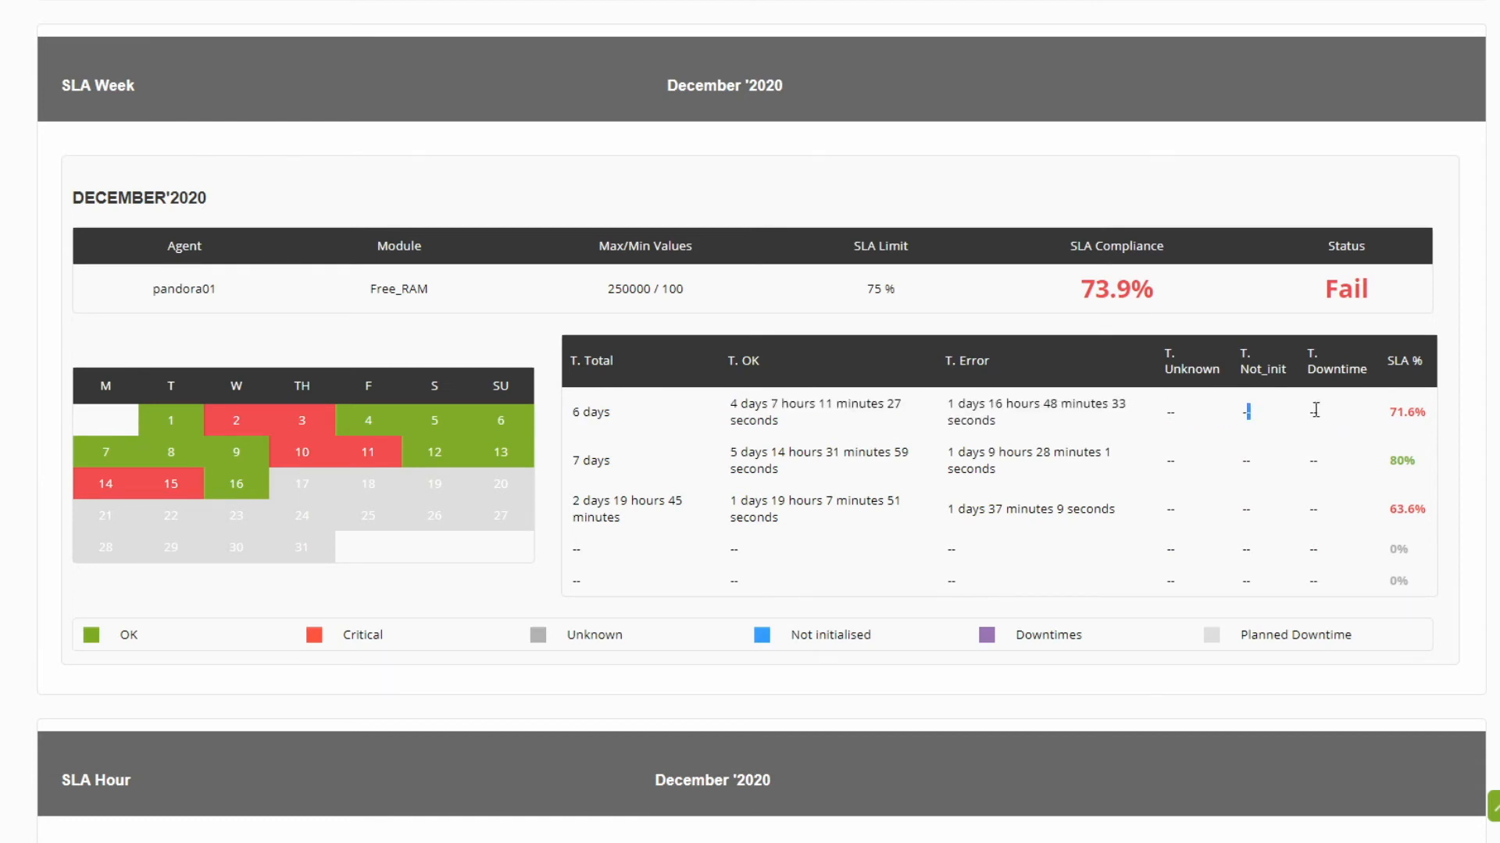
{"action": "left_click_drag", "start_coordinate": [1388, 412], "coordinate": [1415, 461]}
{"action": "left_click", "coordinate": [1269, 517]}
Step: Examine the SLA Hour section's agent, module and the day rows of its hourly grid
{"action": "scroll", "coordinate": [1097, 539], "scroll_direction": "down", "scroll_amount": 4}
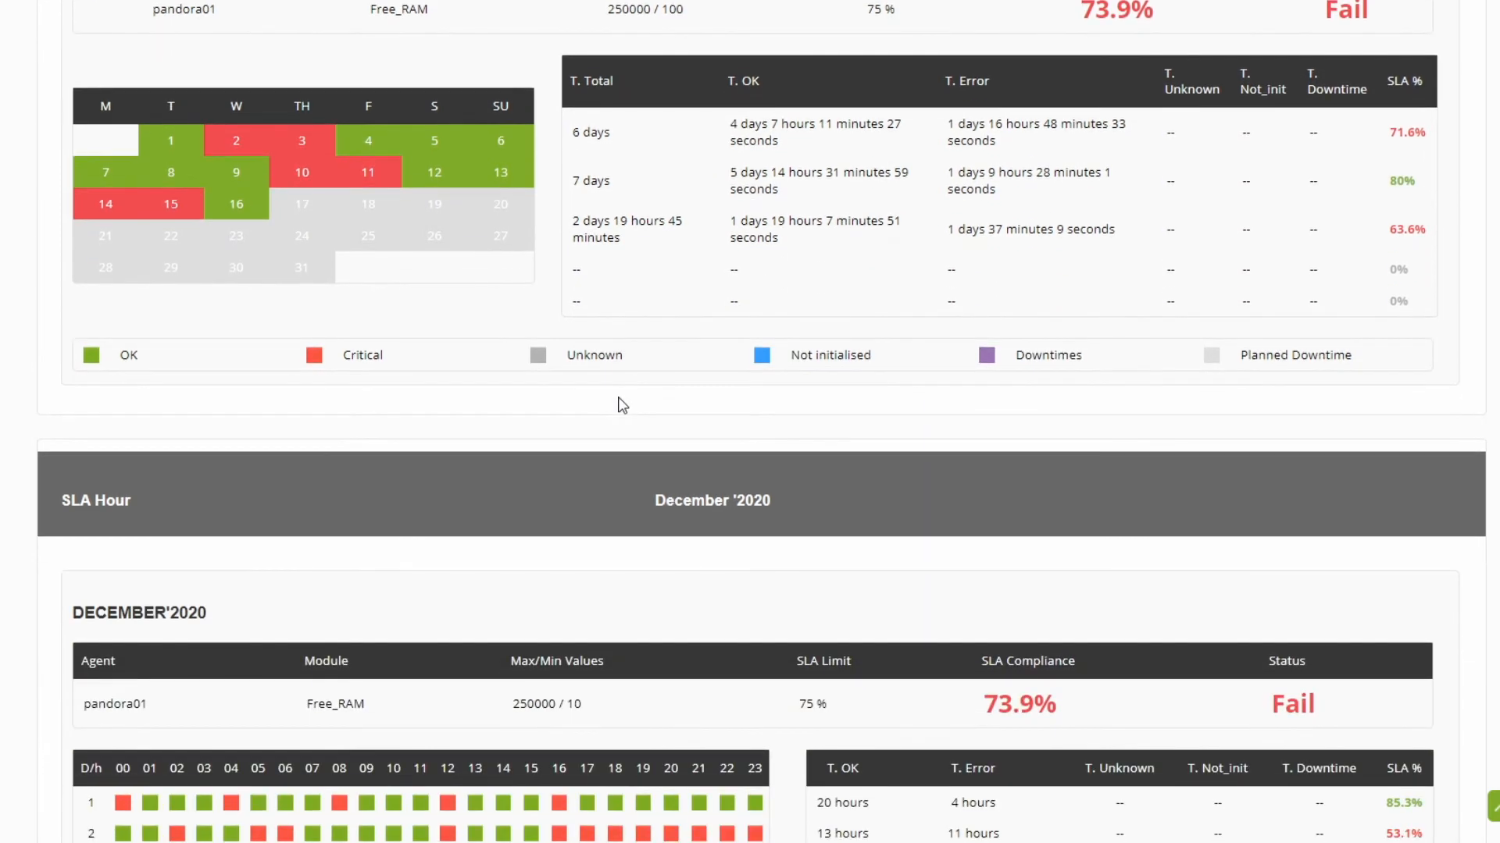
{"action": "scroll", "coordinate": [617, 410], "scroll_direction": "down", "scroll_amount": 3}
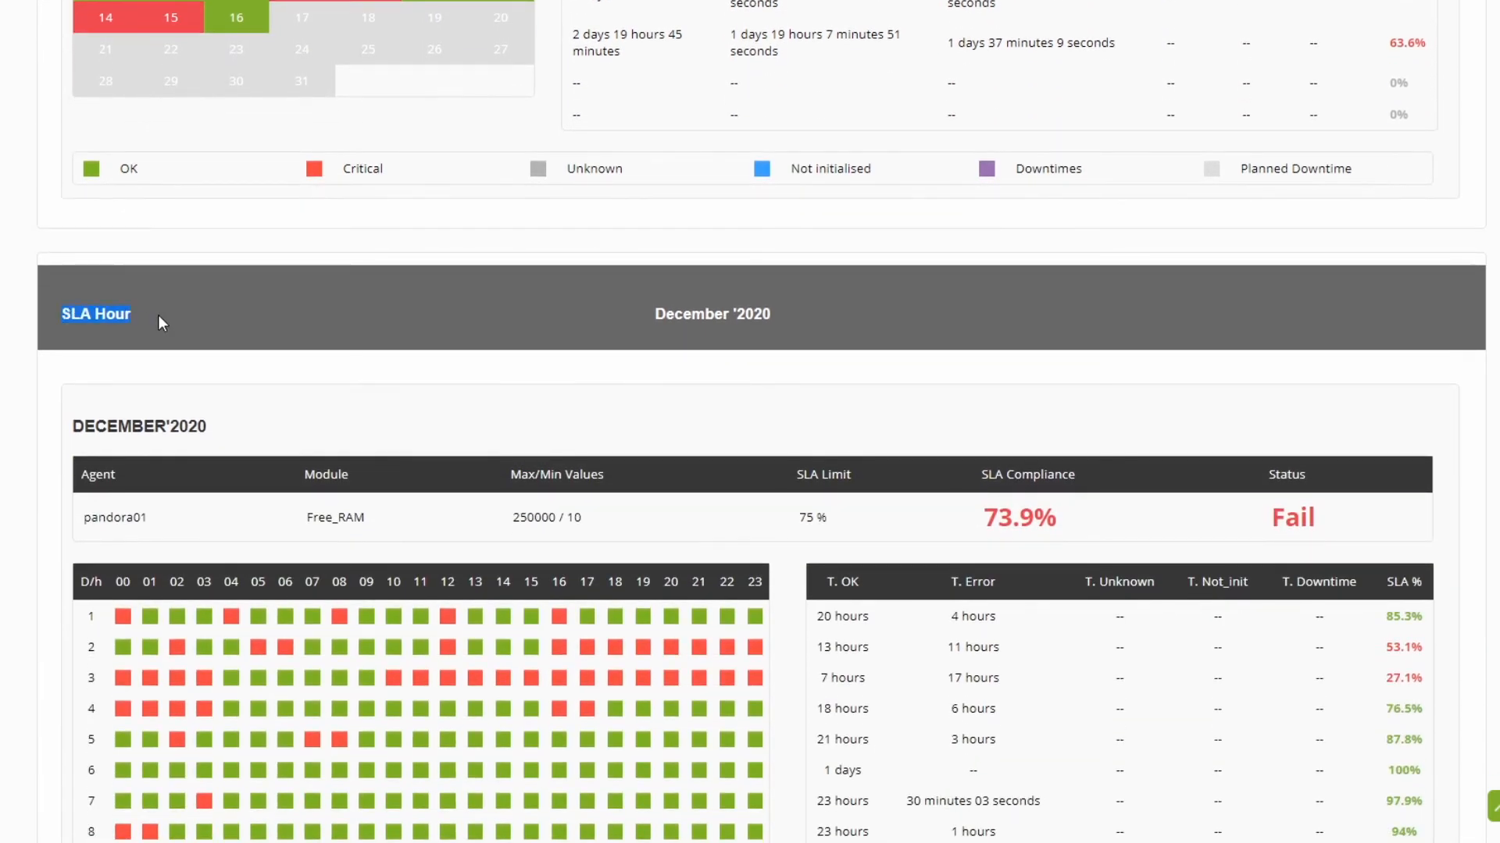
{"action": "scroll", "coordinate": [203, 312], "scroll_direction": "down", "scroll_amount": 4}
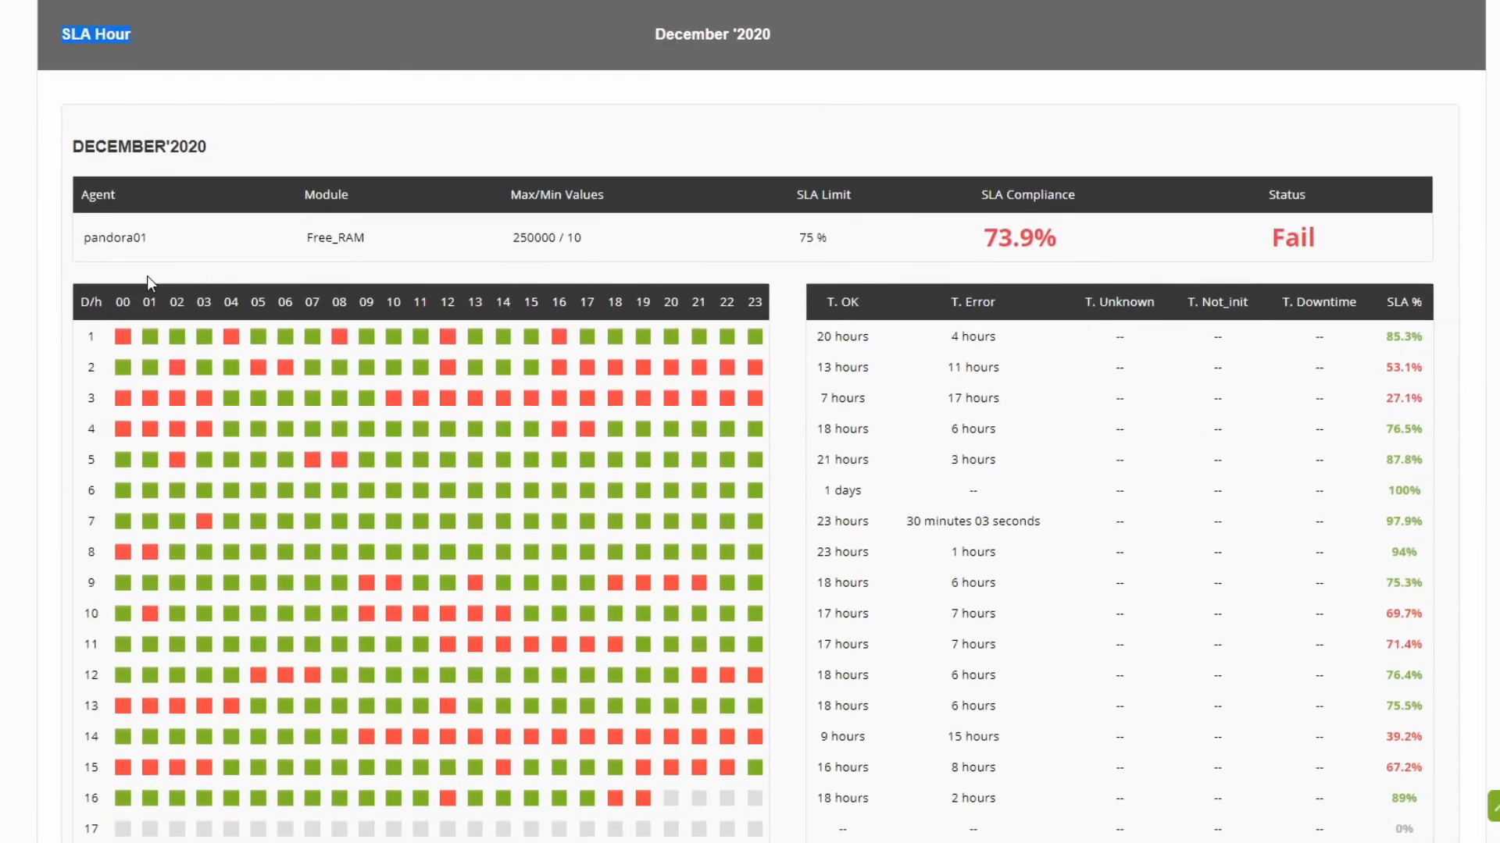
{"action": "double_click", "coordinate": [101, 249]}
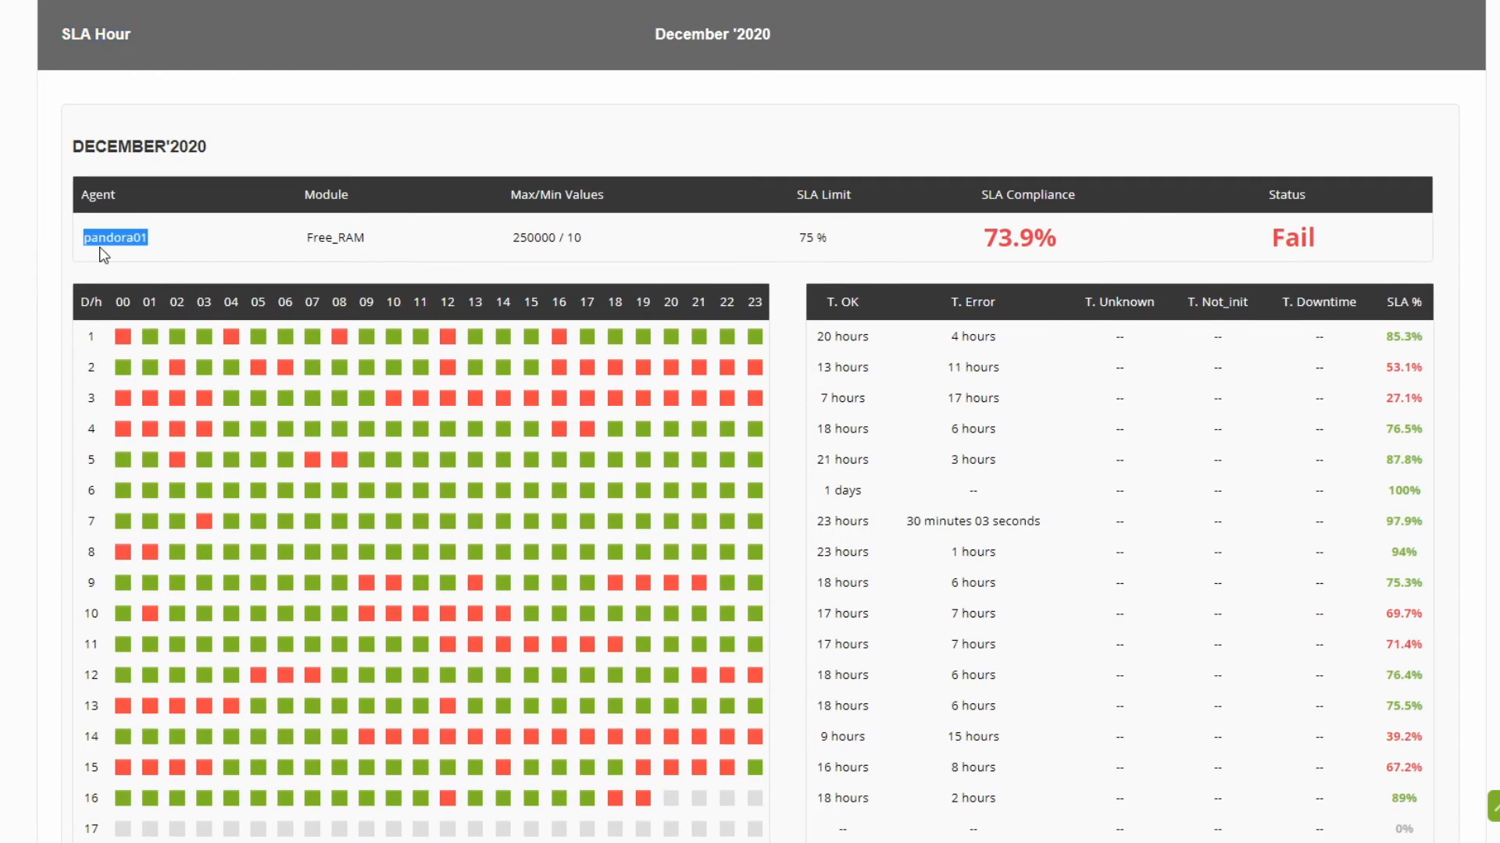
{"action": "double_click", "coordinate": [316, 243]}
{"action": "left_click", "coordinate": [93, 339]}
{"action": "double_click", "coordinate": [92, 398]}
{"action": "double_click", "coordinate": [92, 429]}
{"action": "double_click", "coordinate": [92, 491]}
Step: Check the SLA Hour grid's hour columns and the per-day OK, error, unknown and SLA percentage values through the month
{"action": "left_click", "coordinate": [116, 310]}
{"action": "left_click_drag", "start_coordinate": [176, 308], "coordinate": [770, 315]}
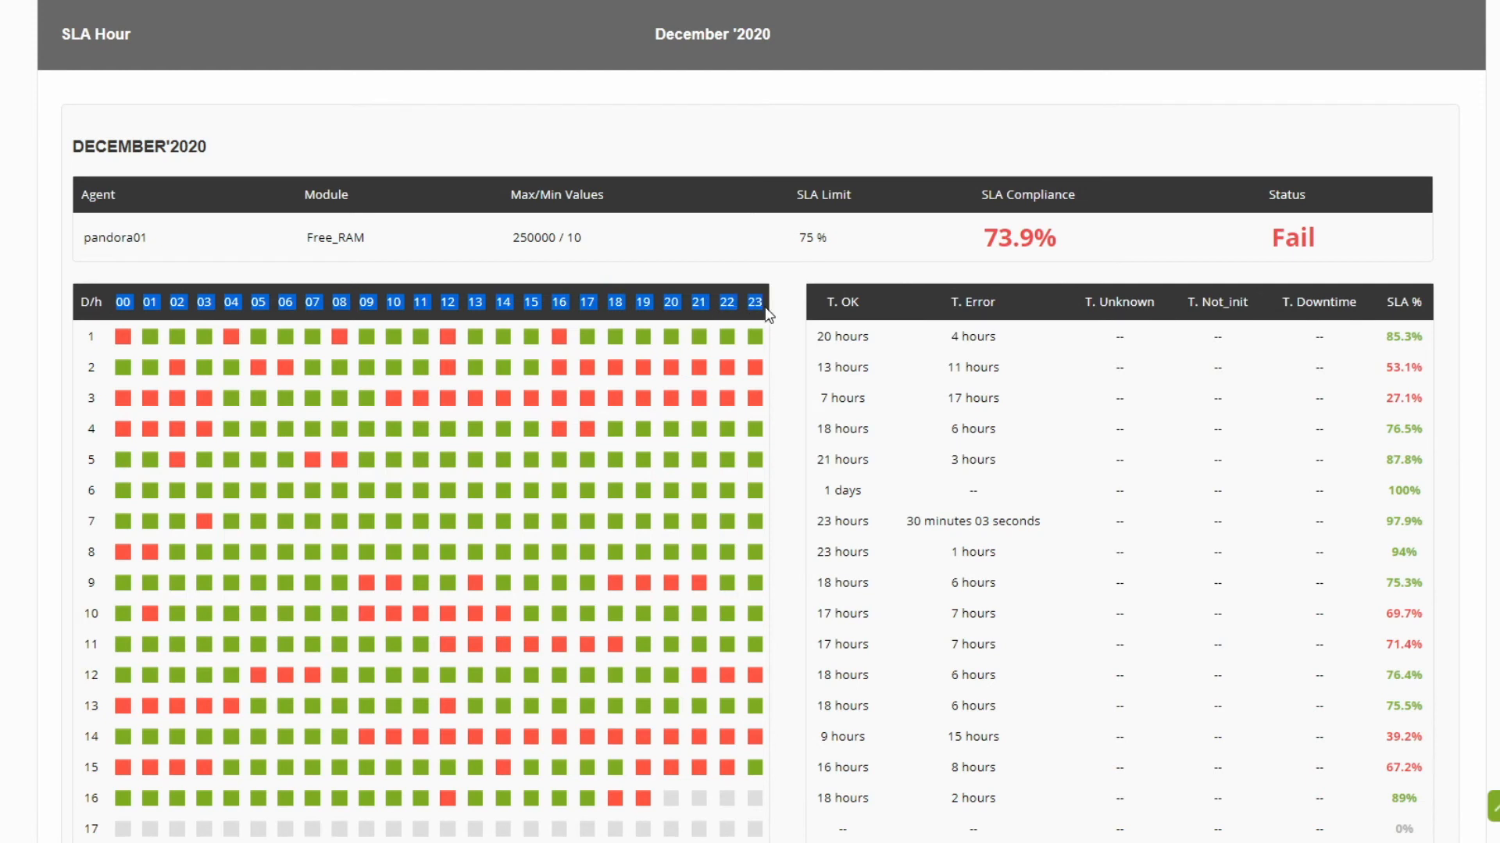
{"action": "left_click", "coordinate": [173, 353]}
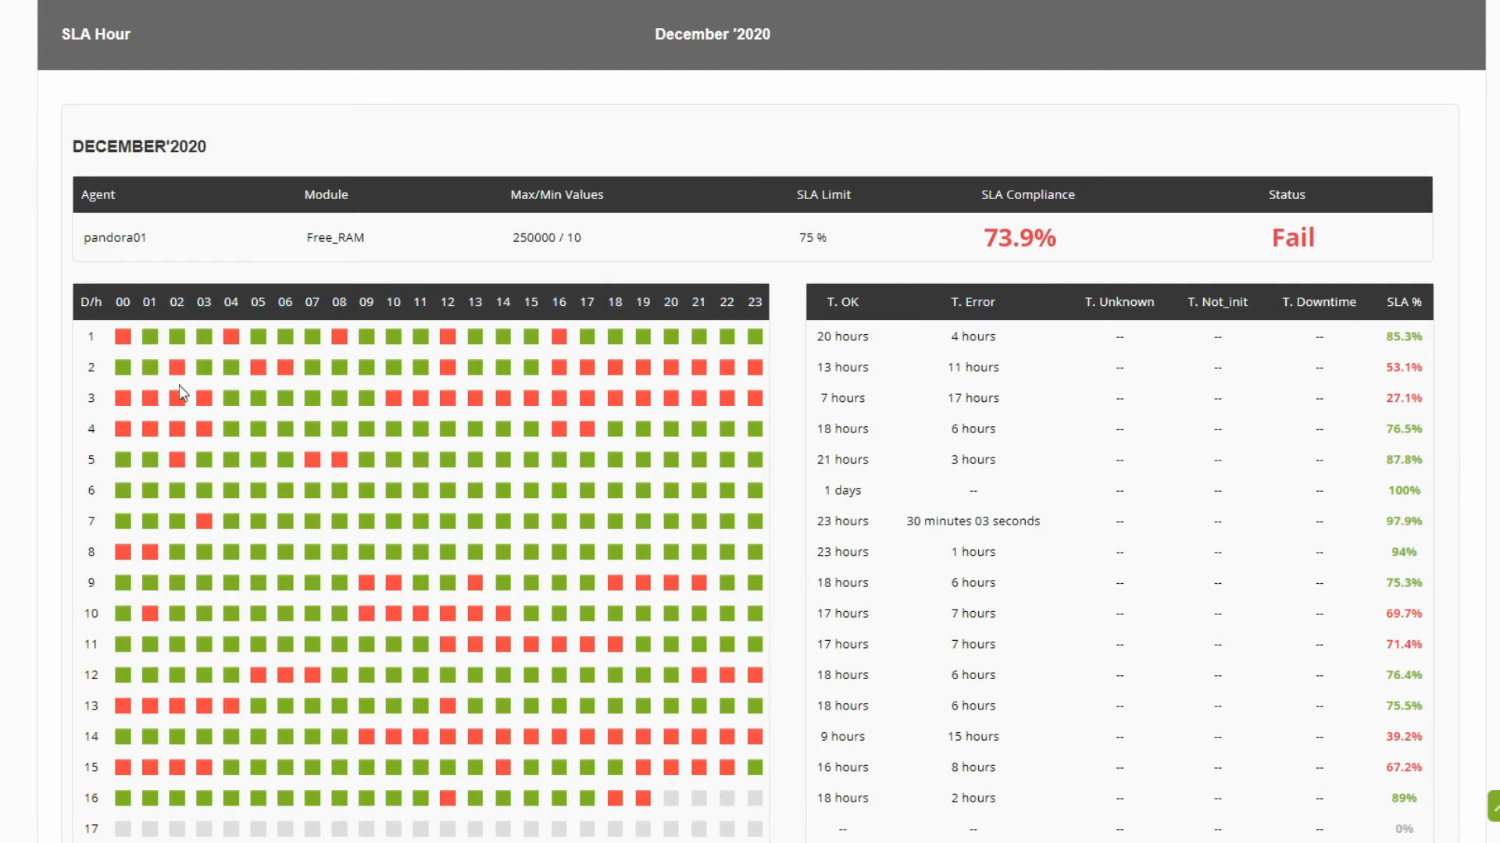
{"action": "left_click_drag", "start_coordinate": [817, 336], "coordinate": [993, 336]}
{"action": "left_click_drag", "start_coordinate": [1116, 336], "coordinate": [1122, 336]}
{"action": "left_click_drag", "start_coordinate": [1387, 337], "coordinate": [1396, 342]}
{"action": "scroll", "coordinate": [1242, 449], "scroll_direction": "down", "scroll_amount": 5}
{"action": "scroll", "coordinate": [1219, 630], "scroll_direction": "down", "scroll_amount": 20}
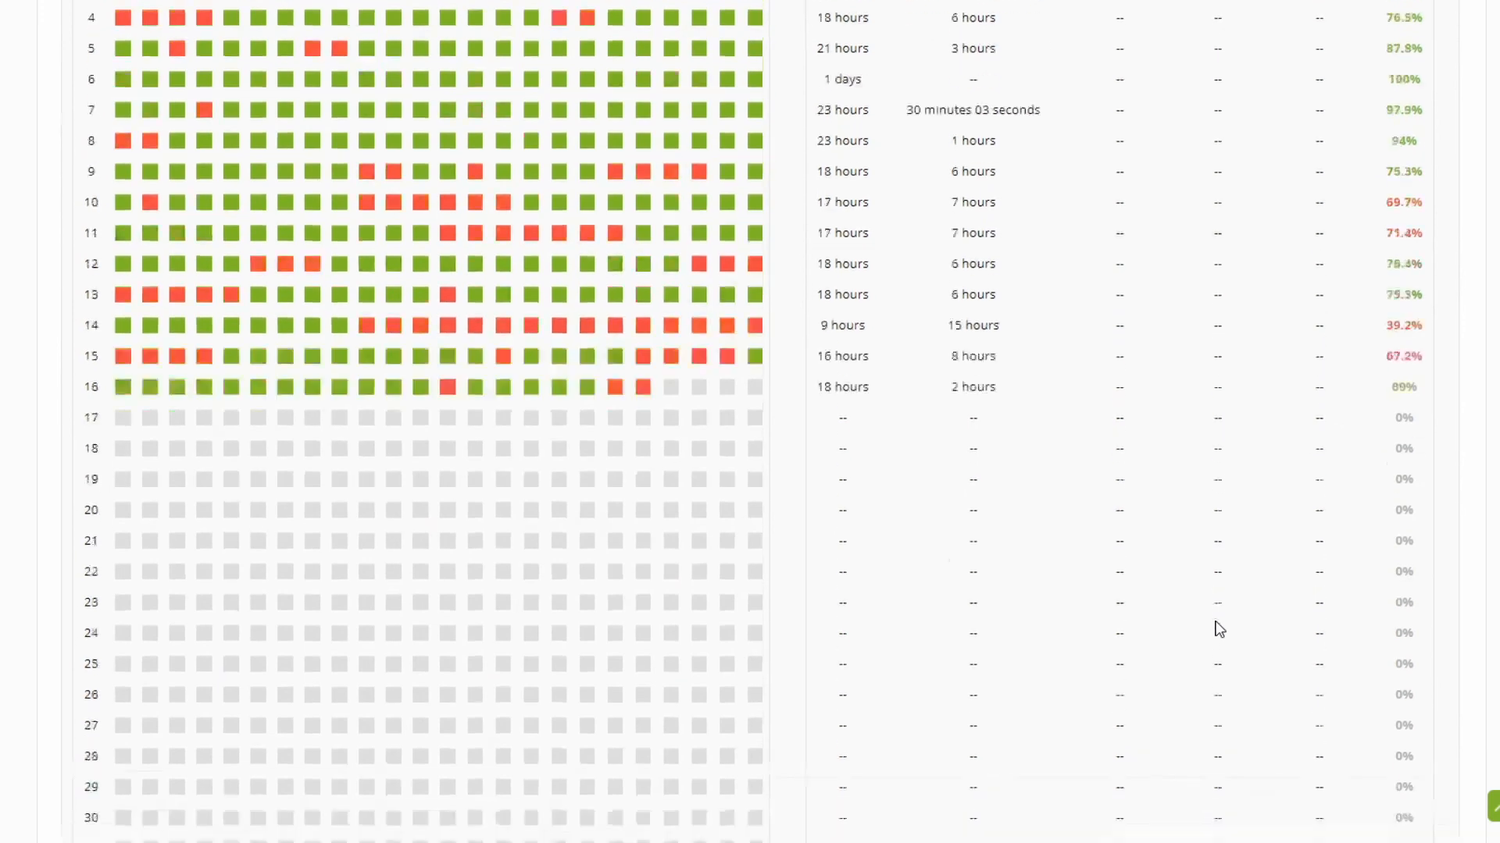
{"action": "scroll", "coordinate": [1137, 526], "scroll_direction": "up", "scroll_amount": 12}
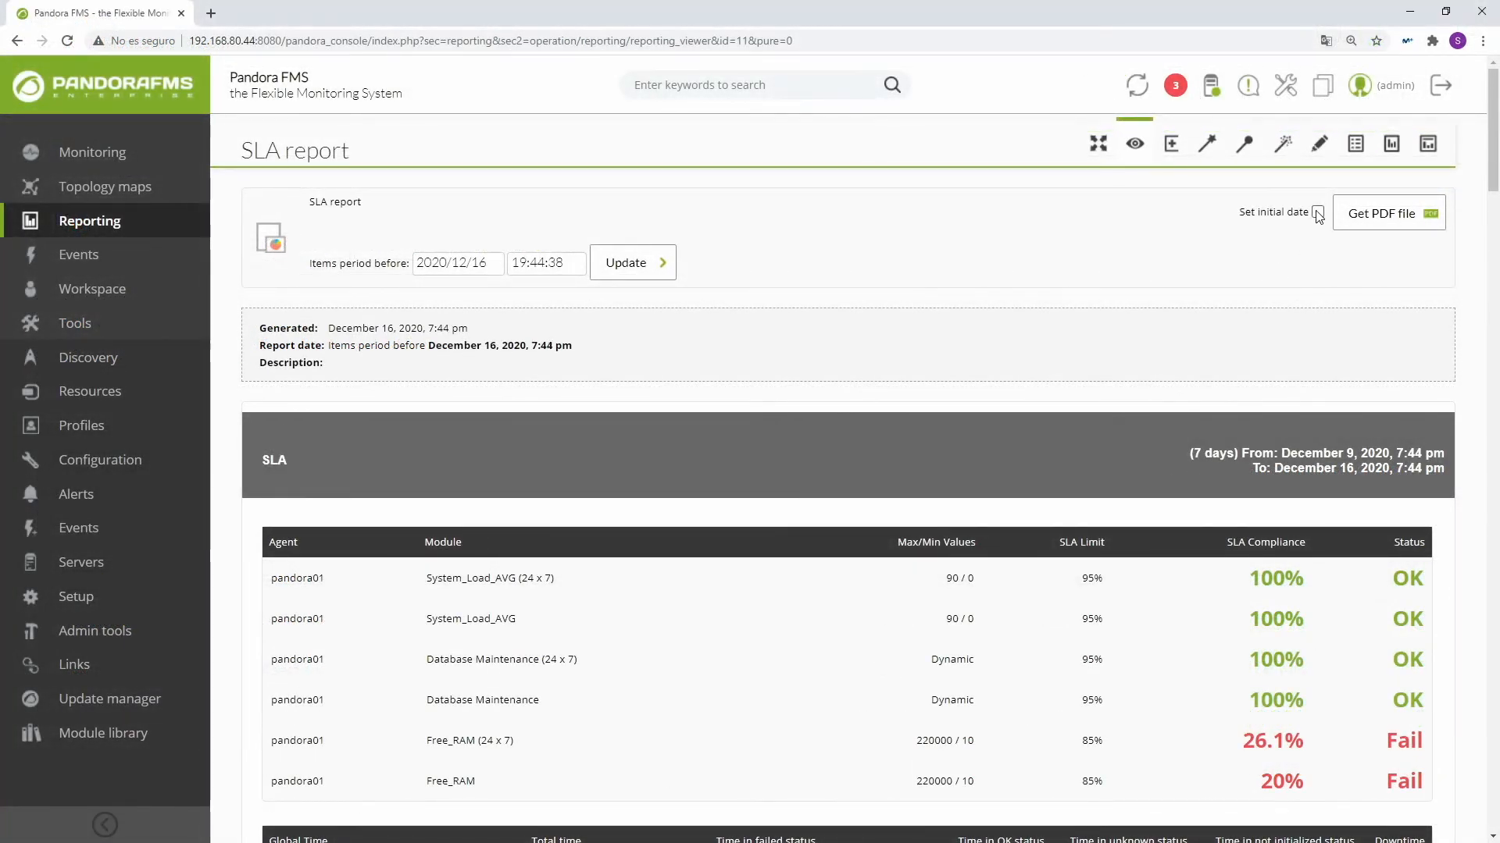
Step: Enable an initial date for the SLA report and set its start date to 2020/10/01
{"action": "left_click", "coordinate": [1317, 214]}
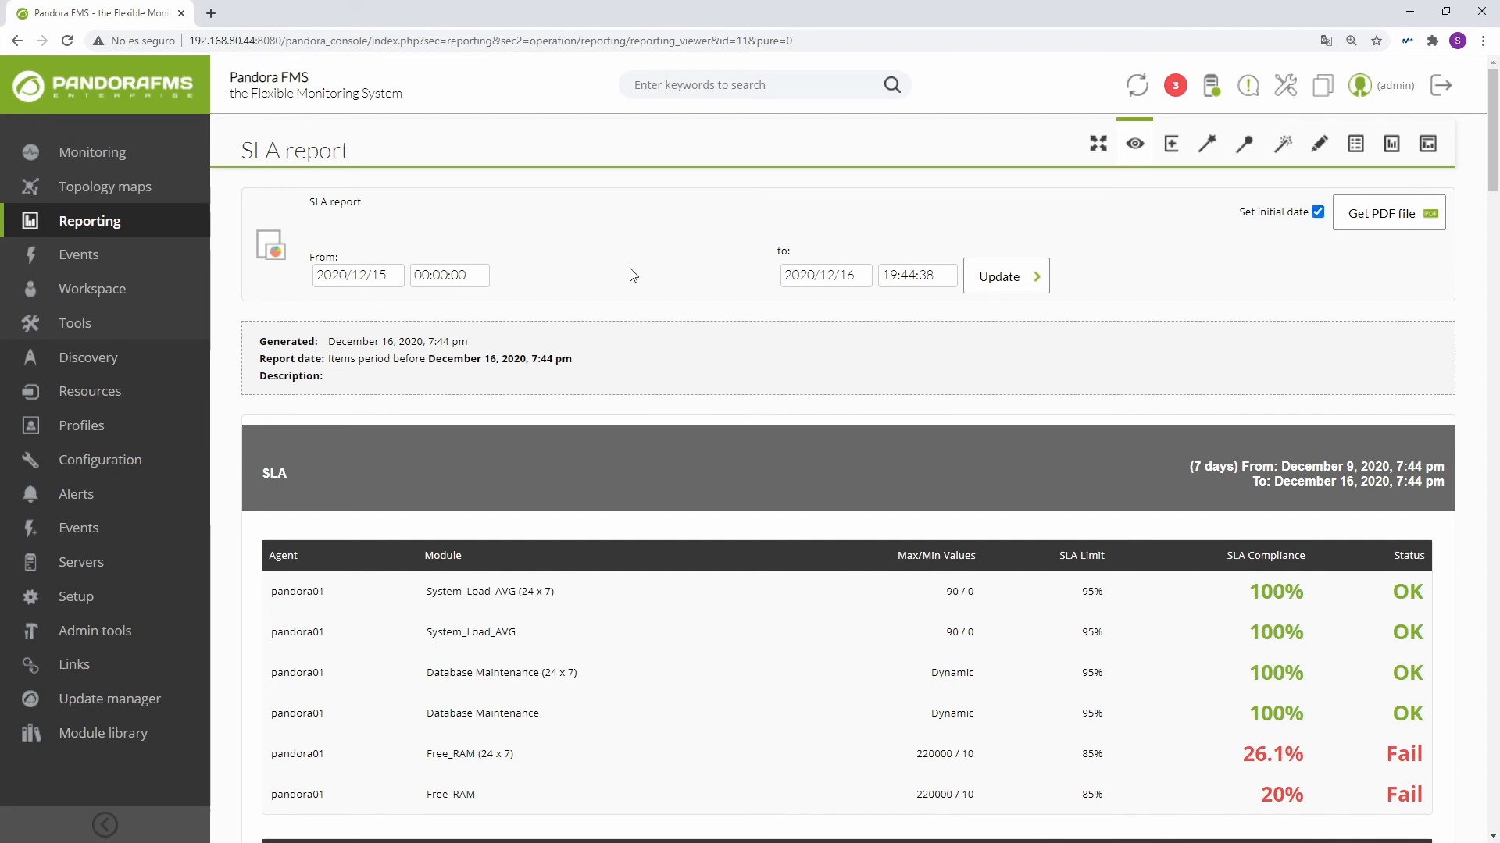
{"action": "left_click", "coordinate": [396, 277]}
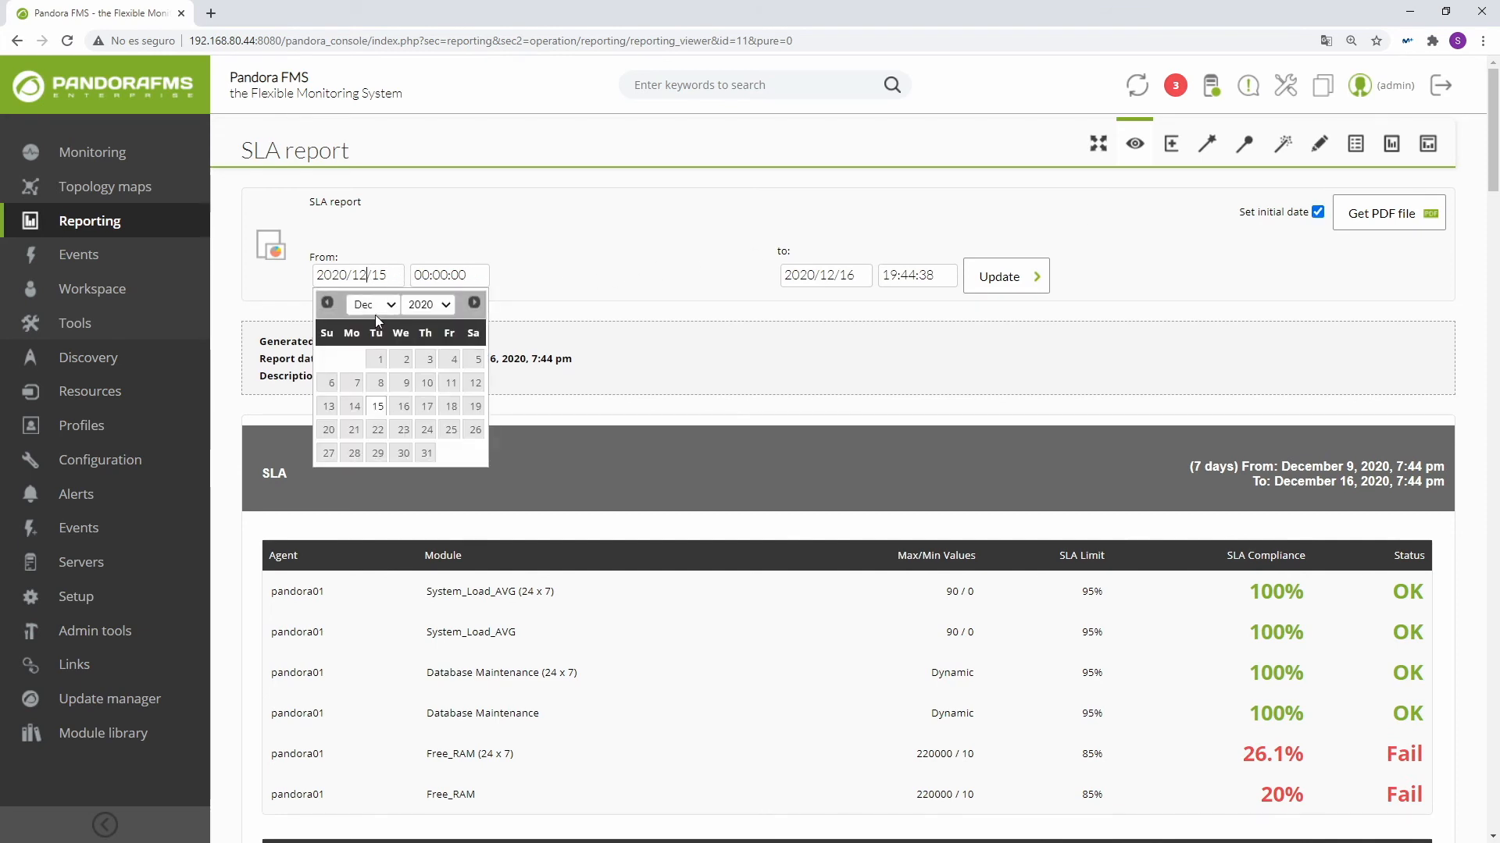
{"action": "left_click", "coordinate": [382, 304]}
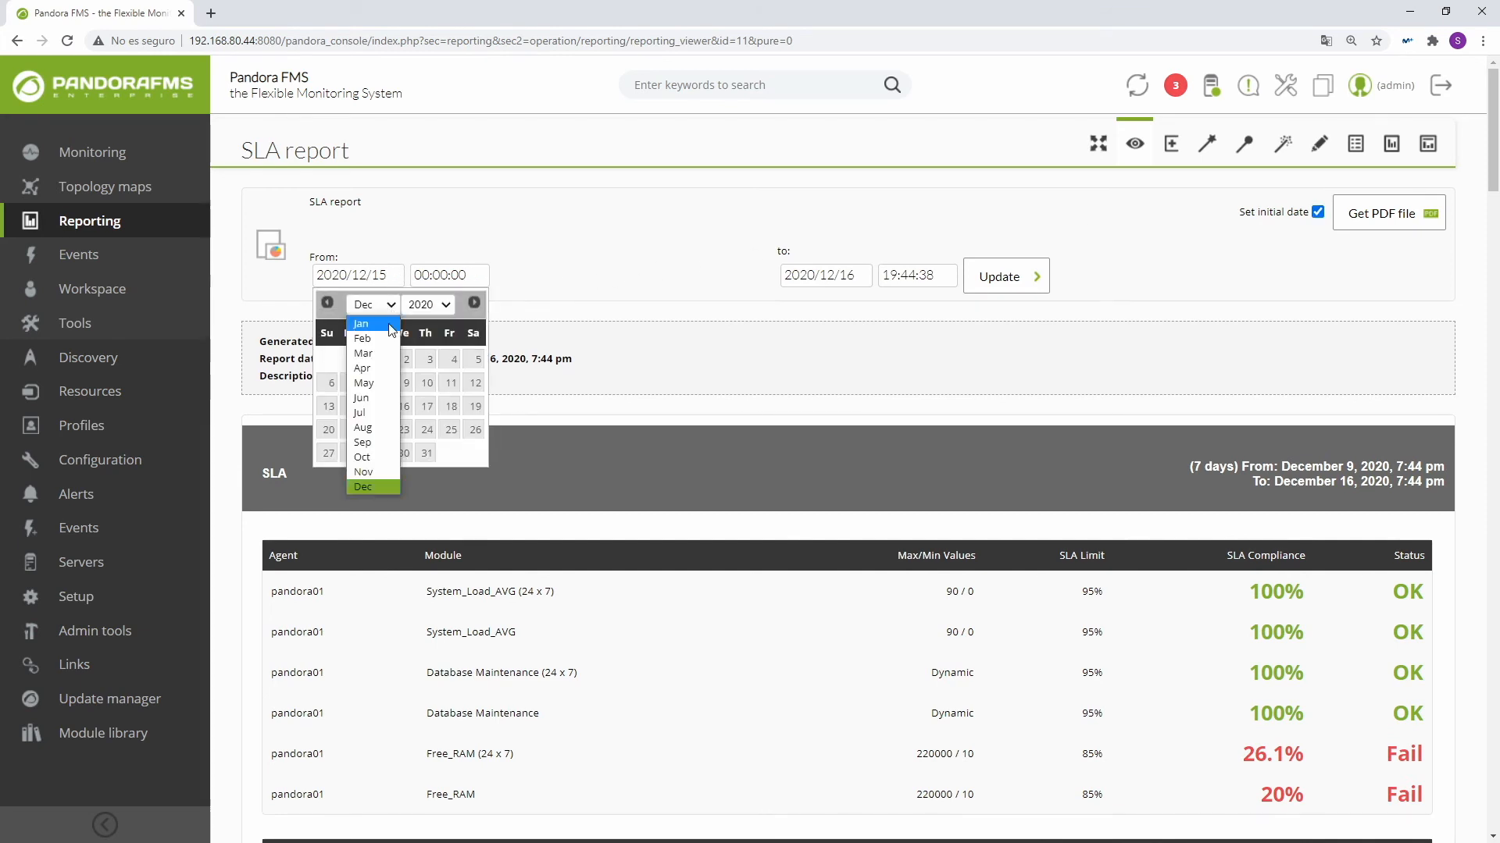
{"action": "left_click", "coordinate": [361, 457]}
{"action": "left_click", "coordinate": [429, 362]}
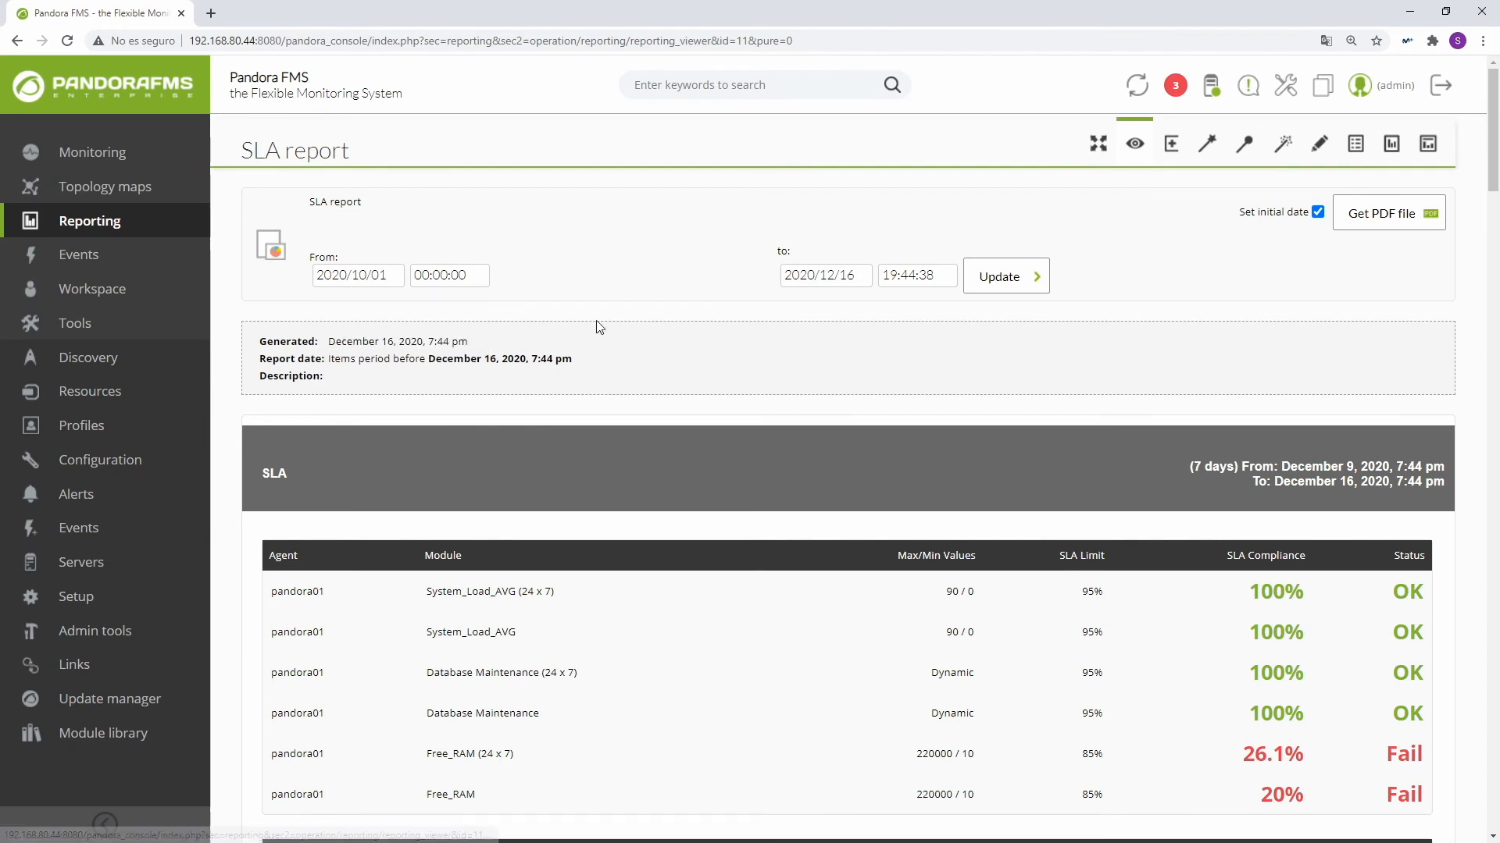
Step: Set the report's end to 2020/12/10 at 23:59:59 and update the report for the new period
{"action": "left_click", "coordinate": [820, 277]}
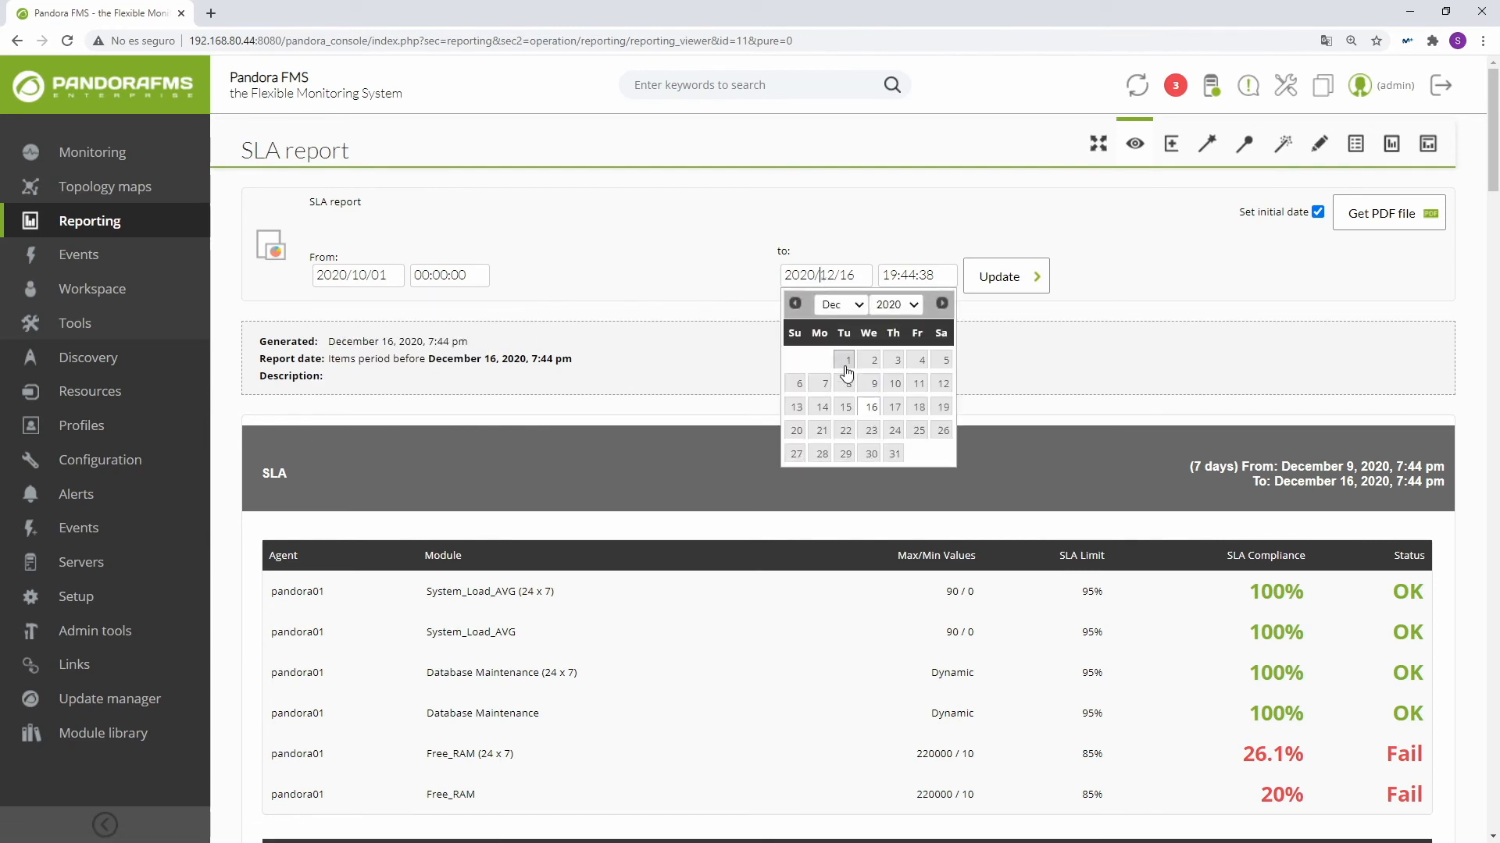
{"action": "left_click", "coordinate": [895, 383]}
{"action": "left_click", "coordinate": [908, 275]}
{"action": "left_click_drag", "start_coordinate": [1011, 370], "coordinate": [1035, 419]}
{"action": "left_click", "coordinate": [1026, 448]}
{"action": "left_click", "coordinate": [1010, 286]}
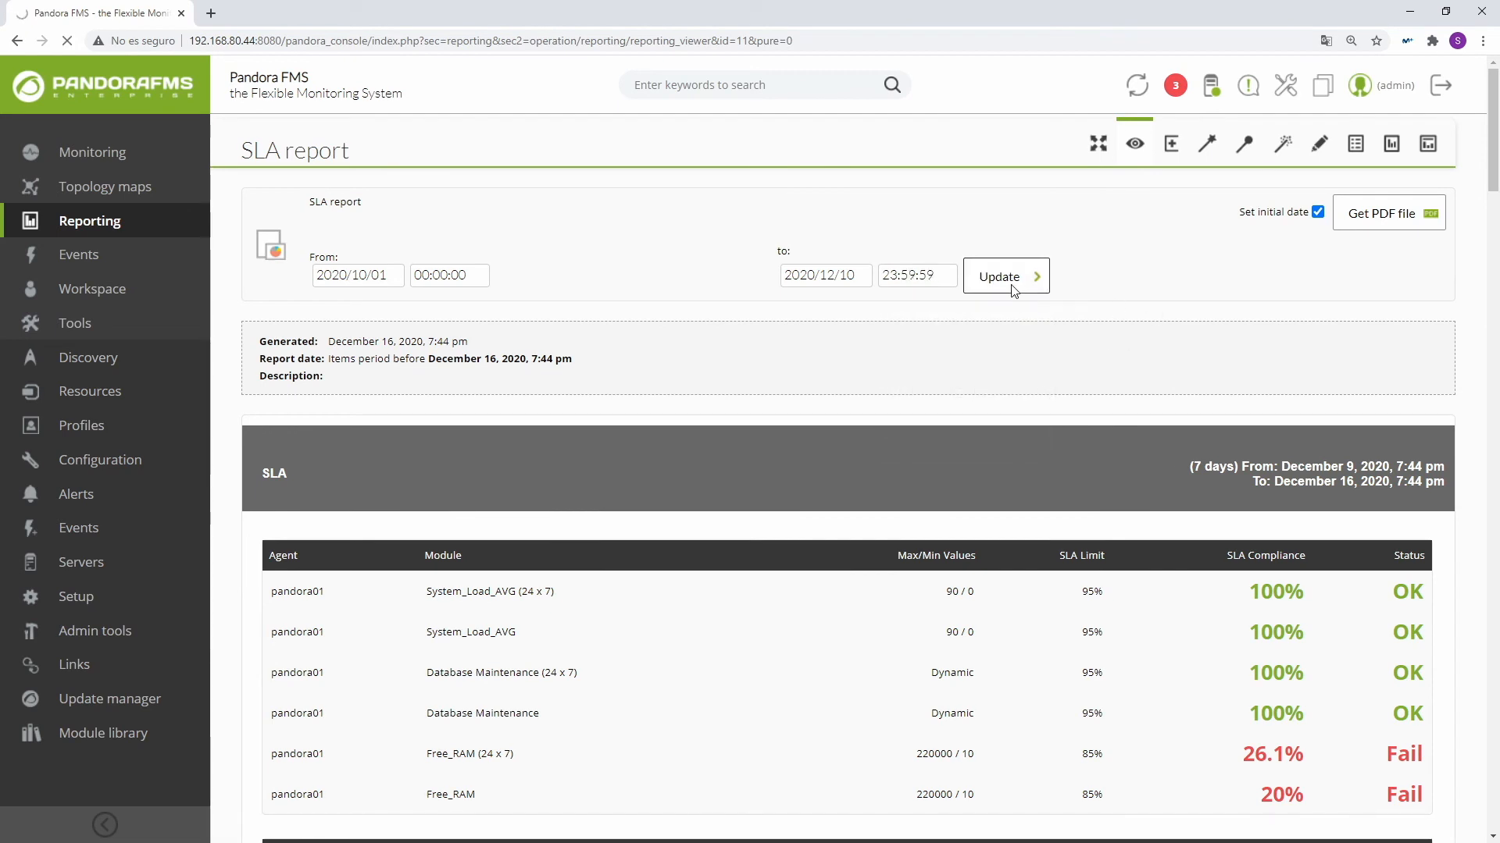
Step: Examine the updated report's SLA period, compliance and time tables, and the October, November and December sections of SLA Month
{"action": "scroll", "coordinate": [710, 470], "scroll_direction": "down", "scroll_amount": 3}
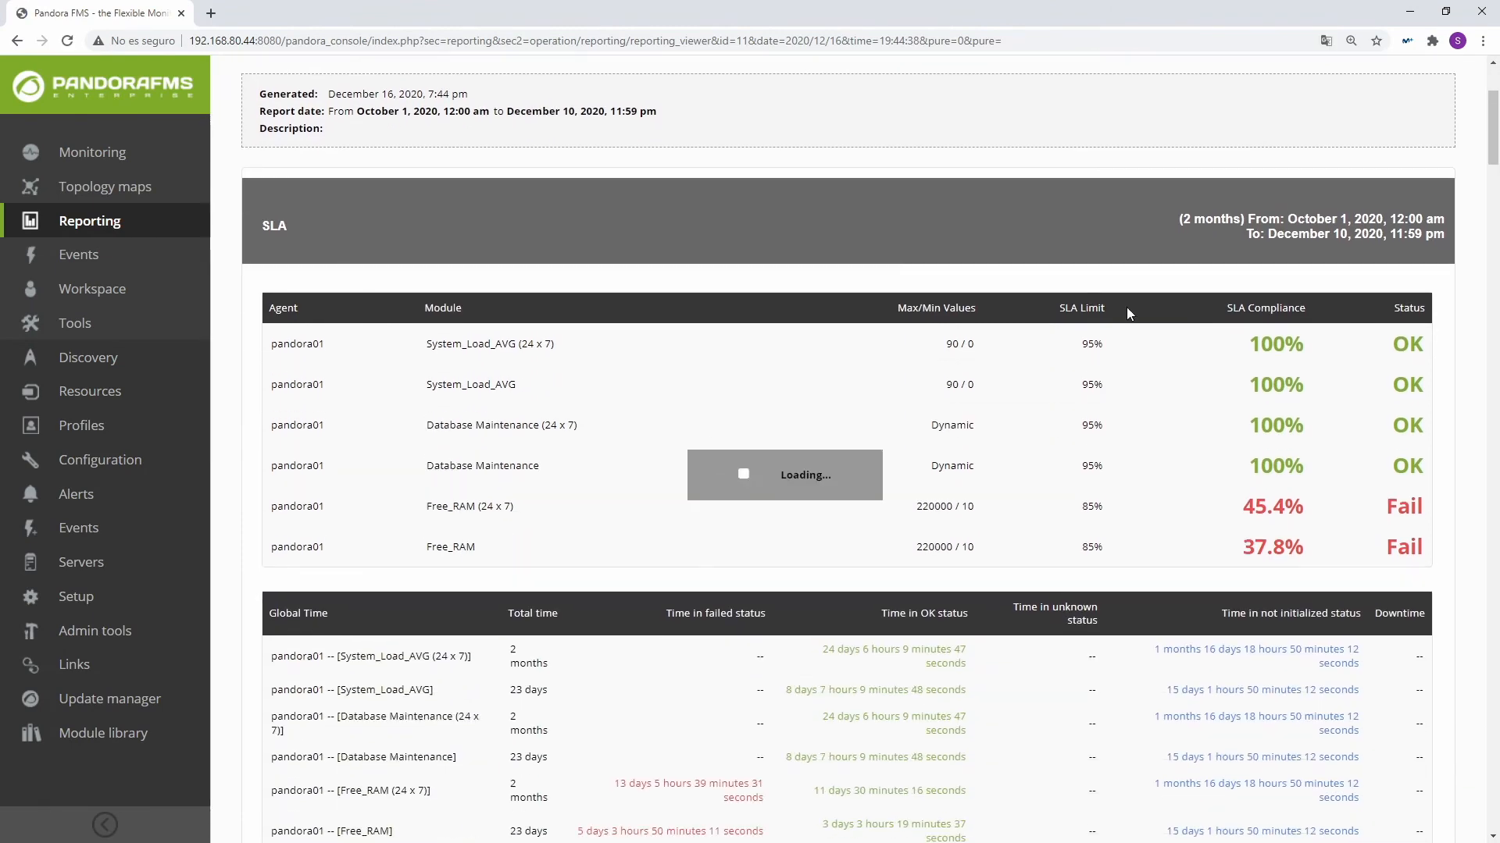
{"action": "left_click_drag", "start_coordinate": [1186, 221], "coordinate": [1391, 248]}
{"action": "scroll", "coordinate": [1273, 314], "scroll_direction": "down", "scroll_amount": 20}
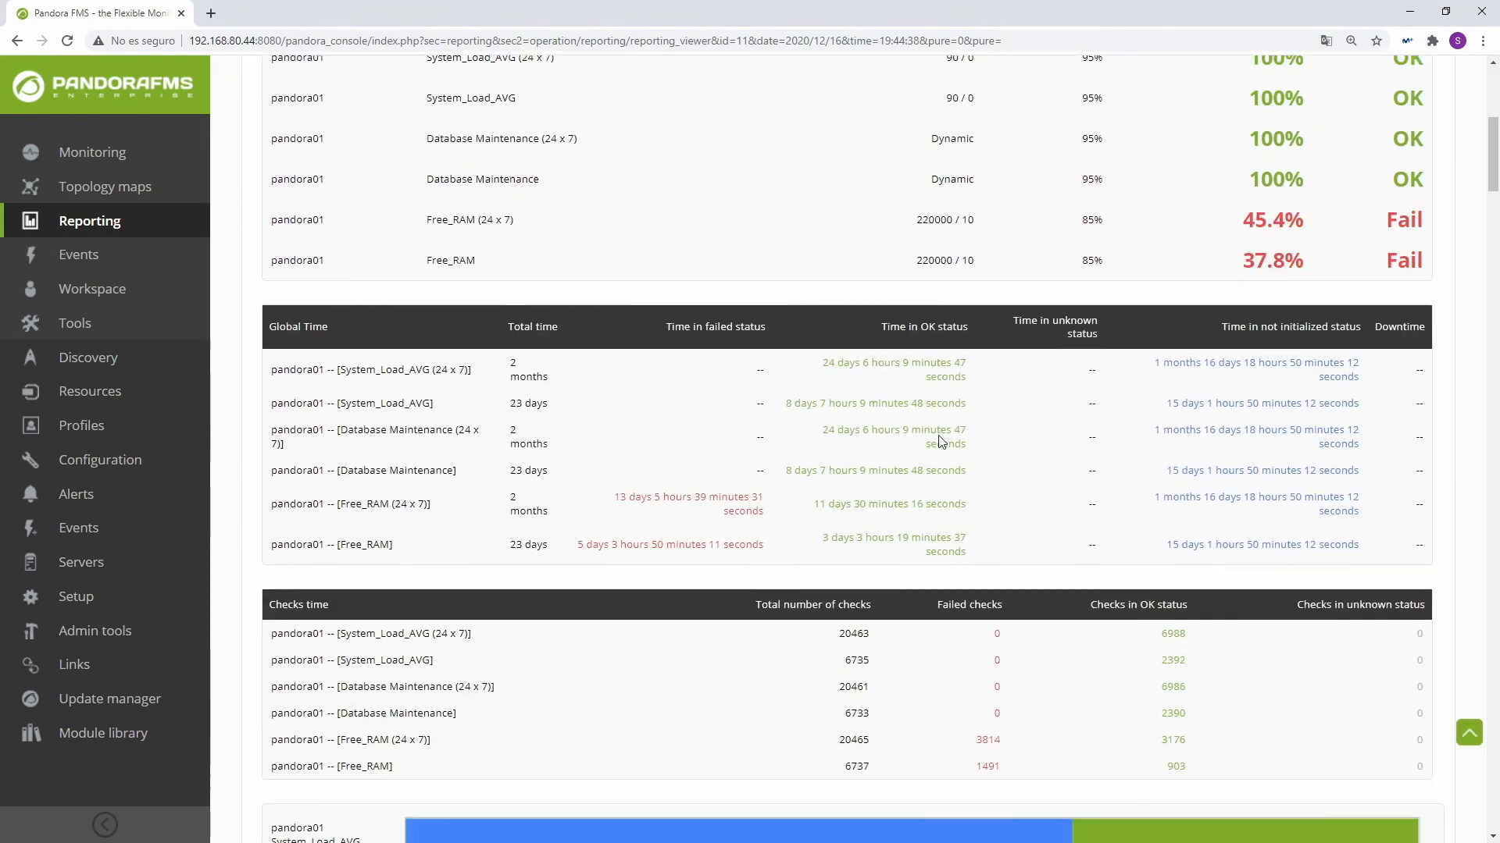
{"action": "scroll", "coordinate": [348, 453], "scroll_direction": "down", "scroll_amount": 1}
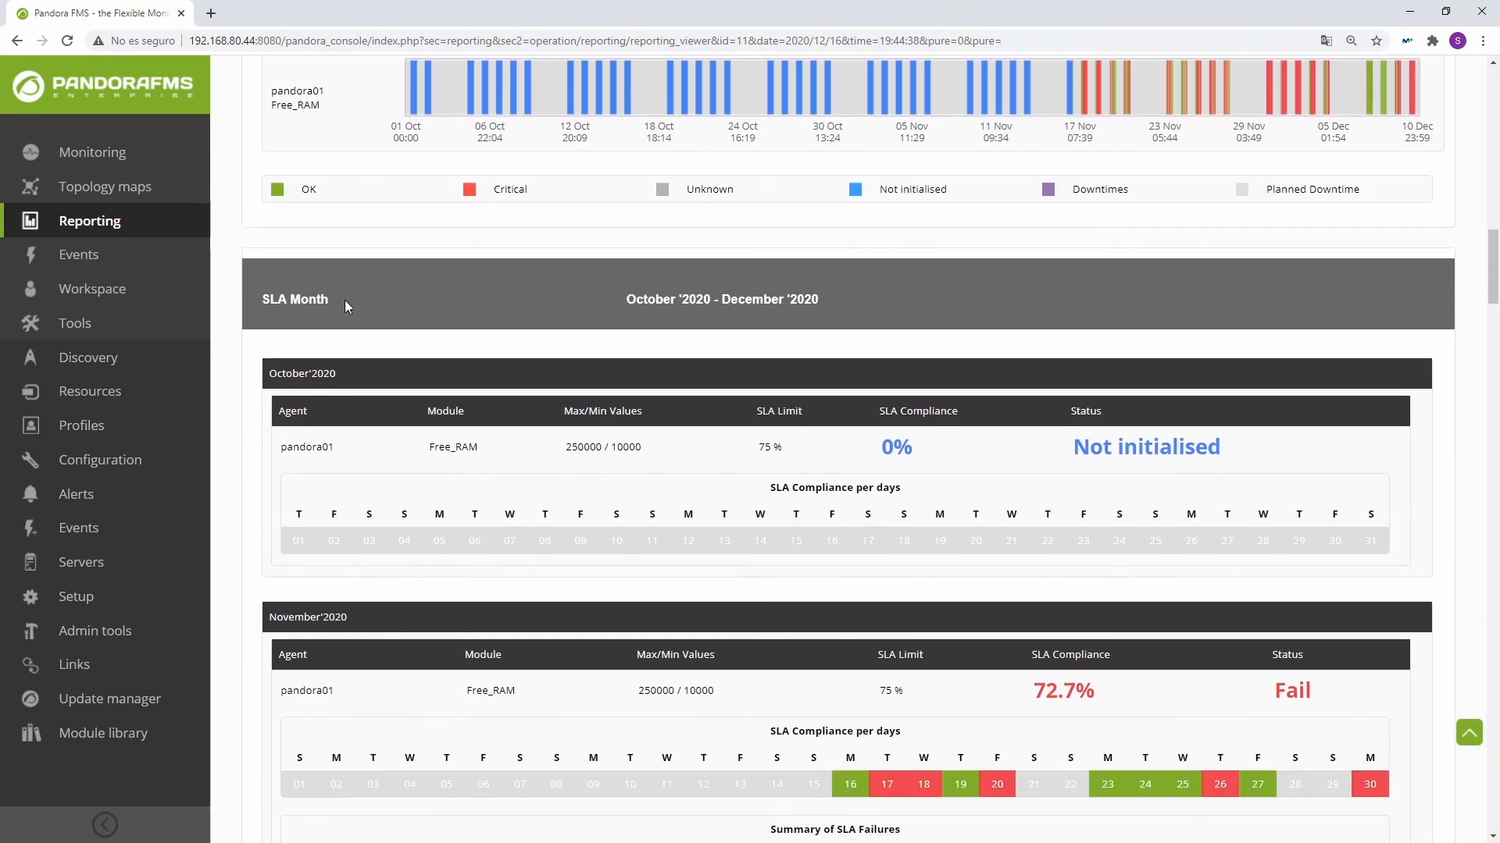
{"action": "left_click_drag", "start_coordinate": [276, 374], "coordinate": [337, 374]}
{"action": "left_click_drag", "start_coordinate": [266, 616], "coordinate": [348, 618]}
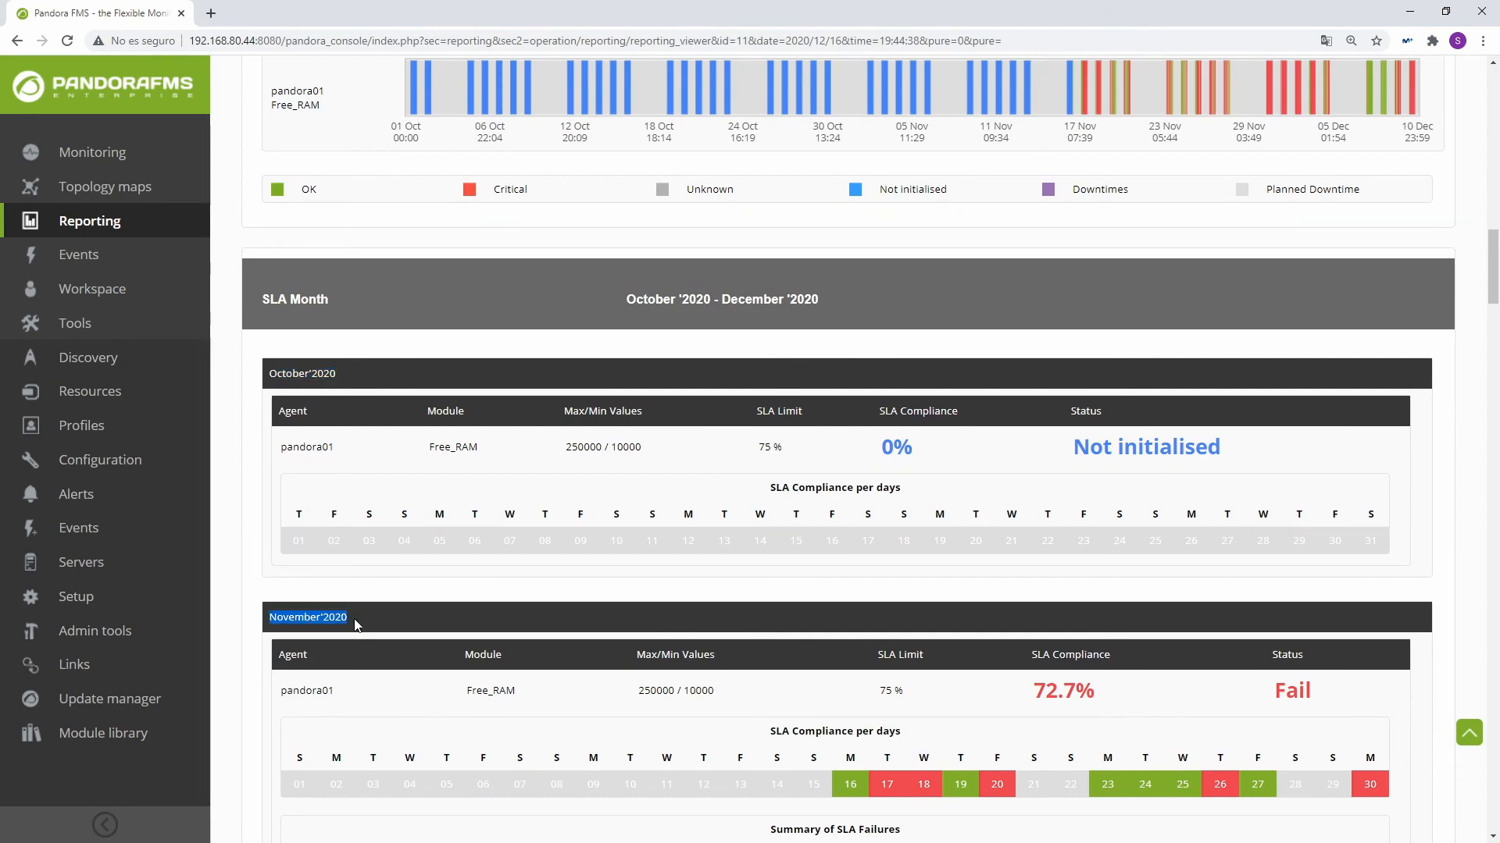
{"action": "scroll", "coordinate": [278, 594], "scroll_direction": "down", "scroll_amount": 7}
{"action": "left_click_drag", "start_coordinate": [268, 578], "coordinate": [390, 575]}
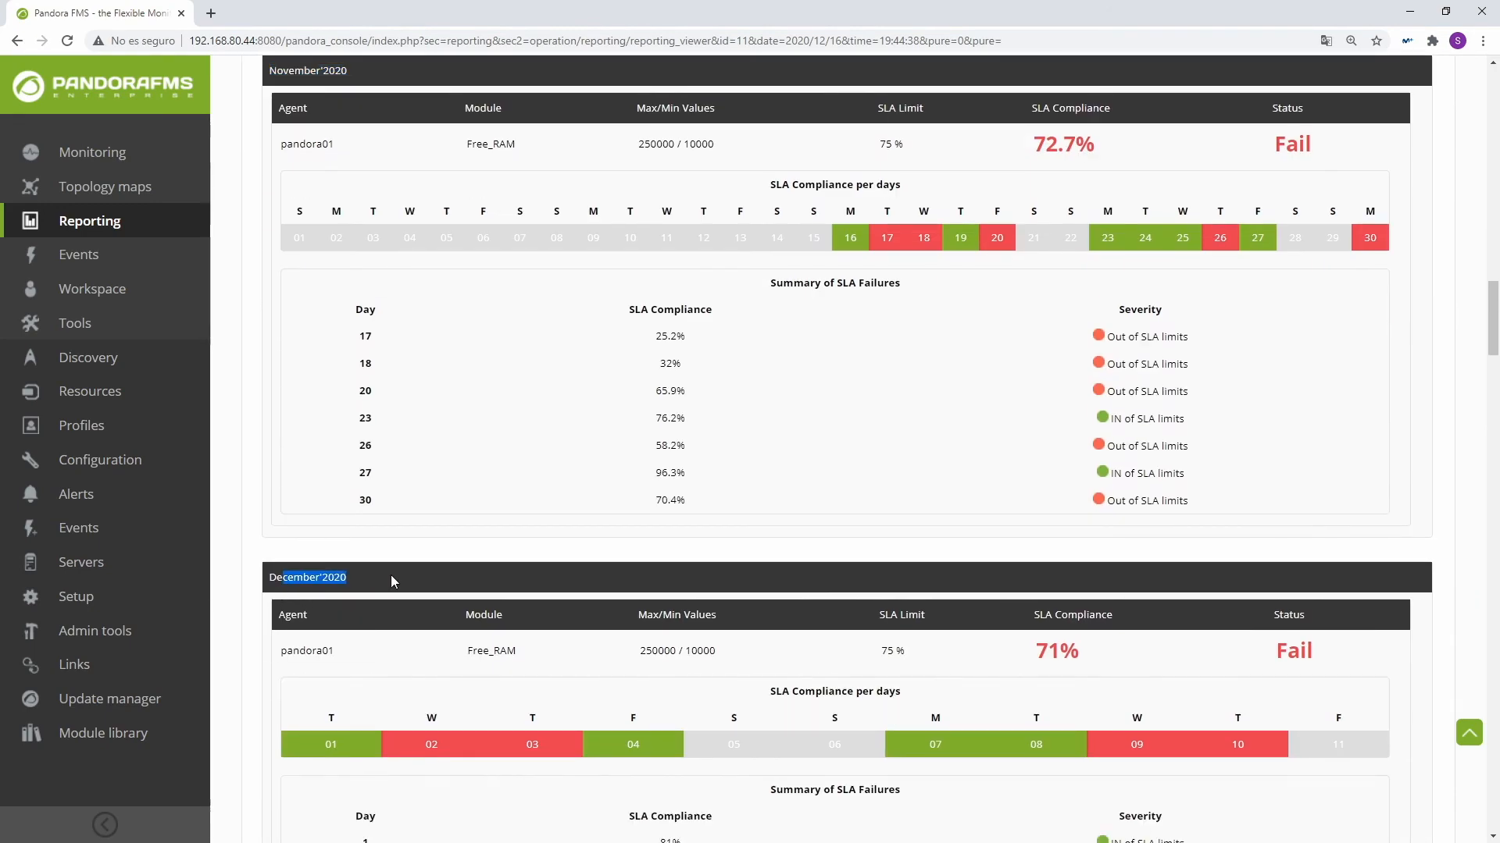
{"action": "scroll", "coordinate": [424, 574], "scroll_direction": "up", "scroll_amount": 20}
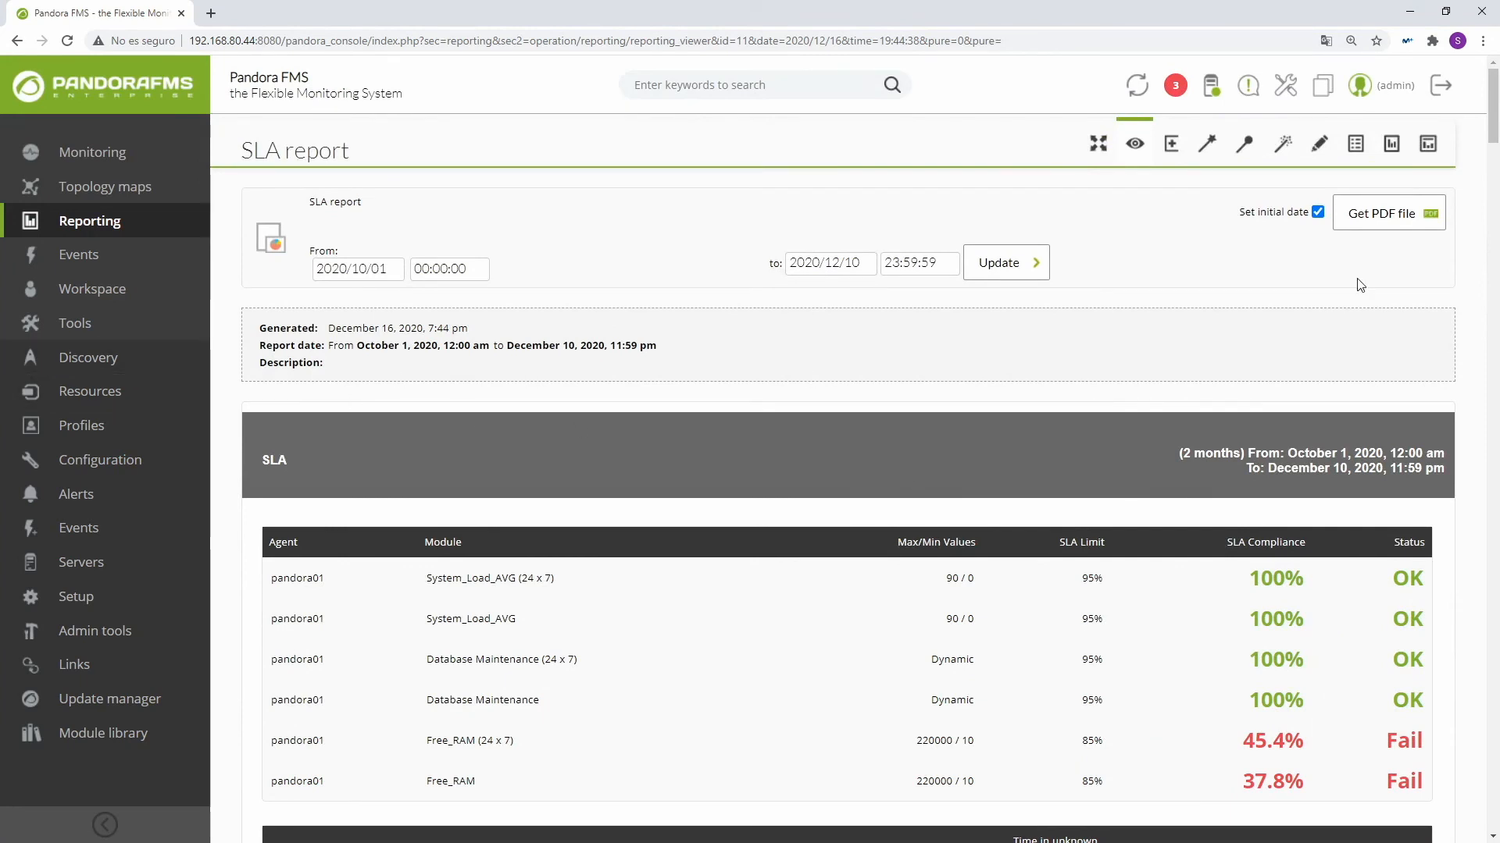
Step: From the custom reports list, prepare to e-mail the SLA report as PDF and enter two recipient e-mail addresses
{"action": "left_click", "coordinate": [1428, 144]}
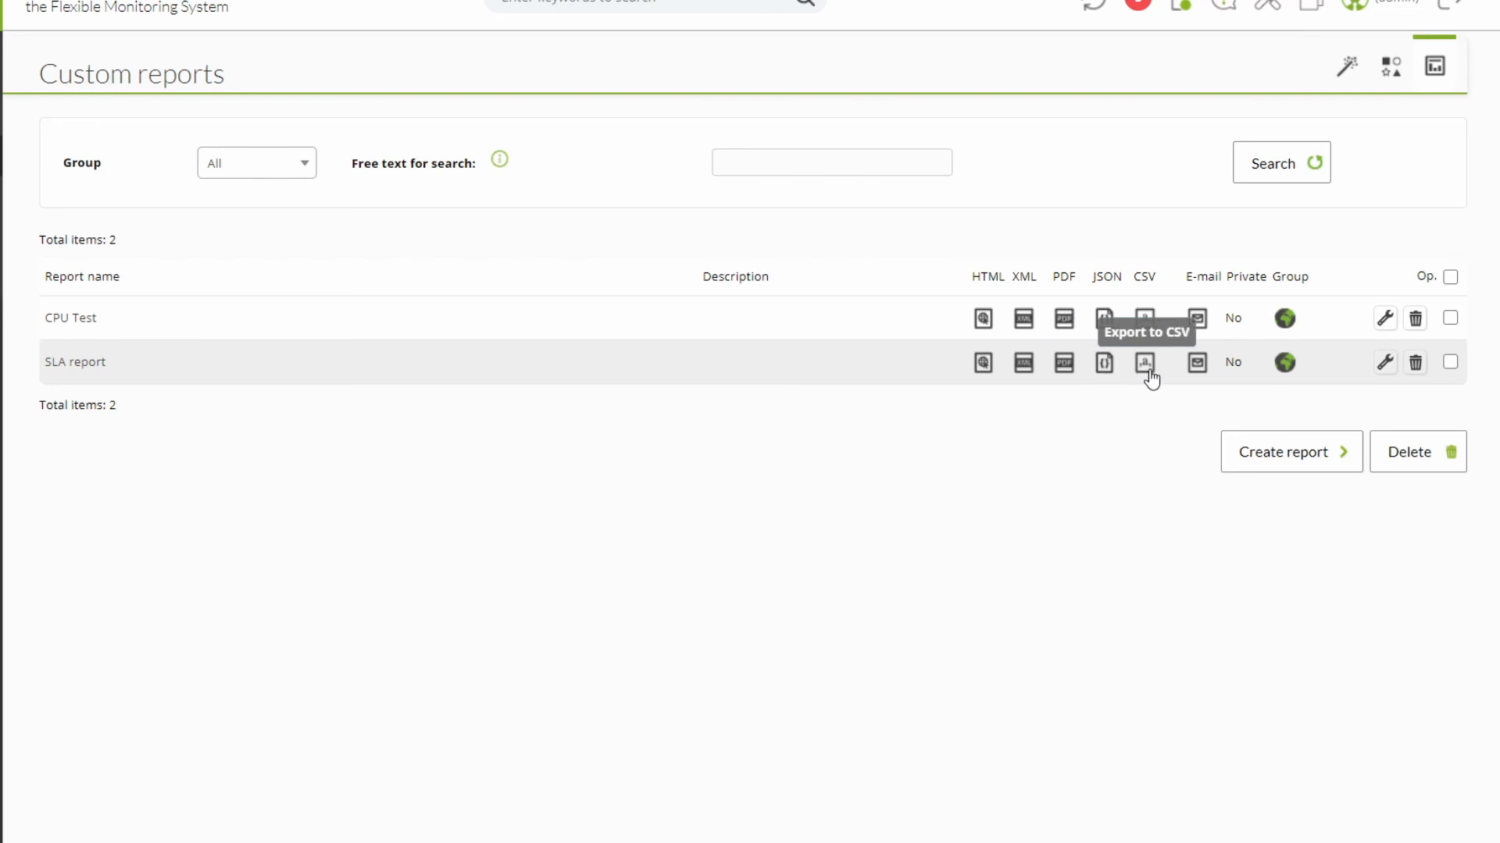
{"action": "left_click", "coordinate": [1198, 370]}
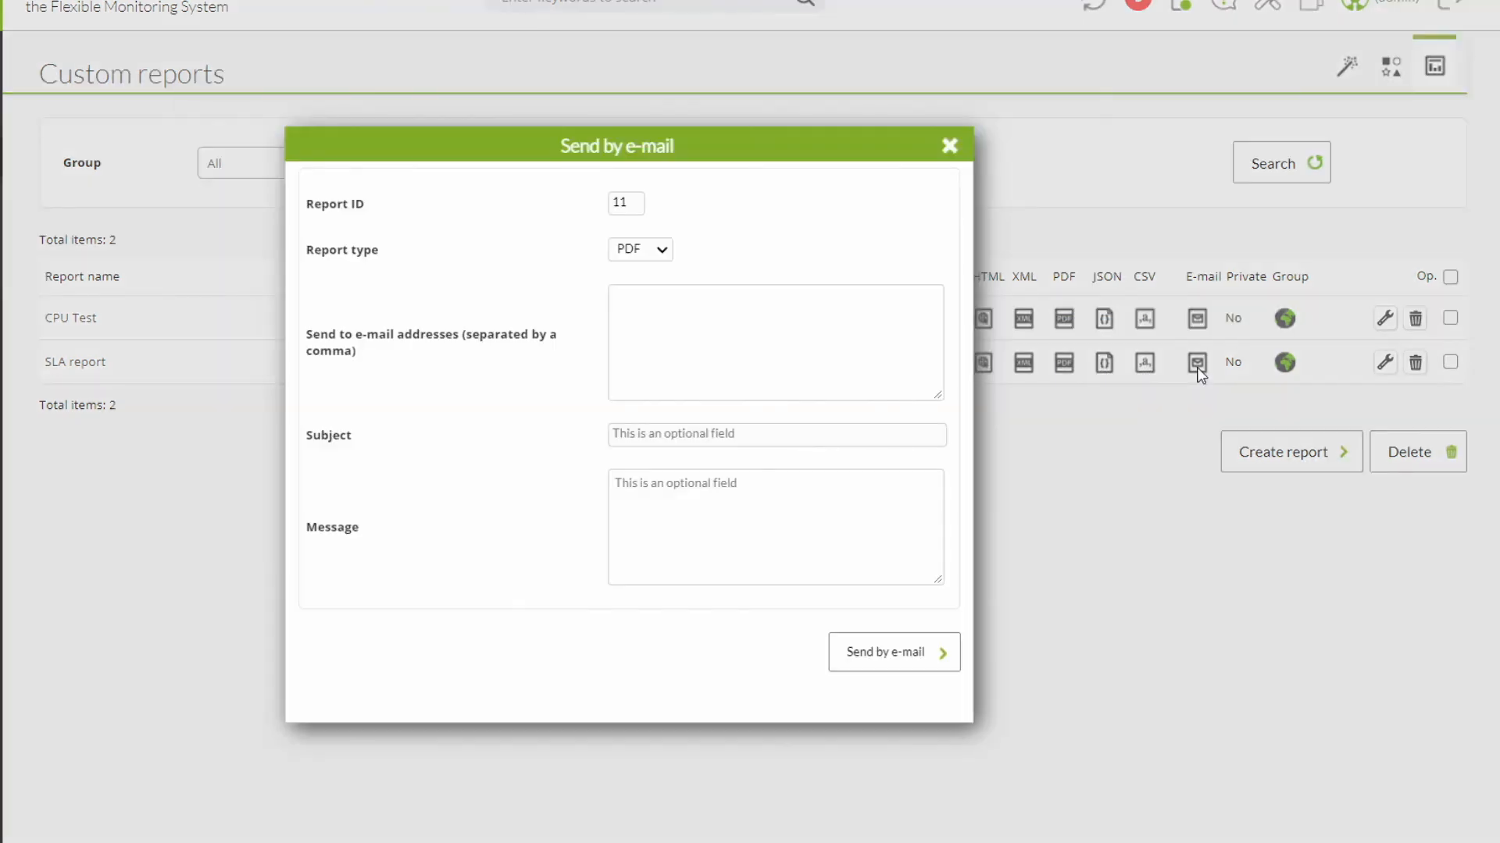
{"action": "left_click", "coordinate": [639, 251]}
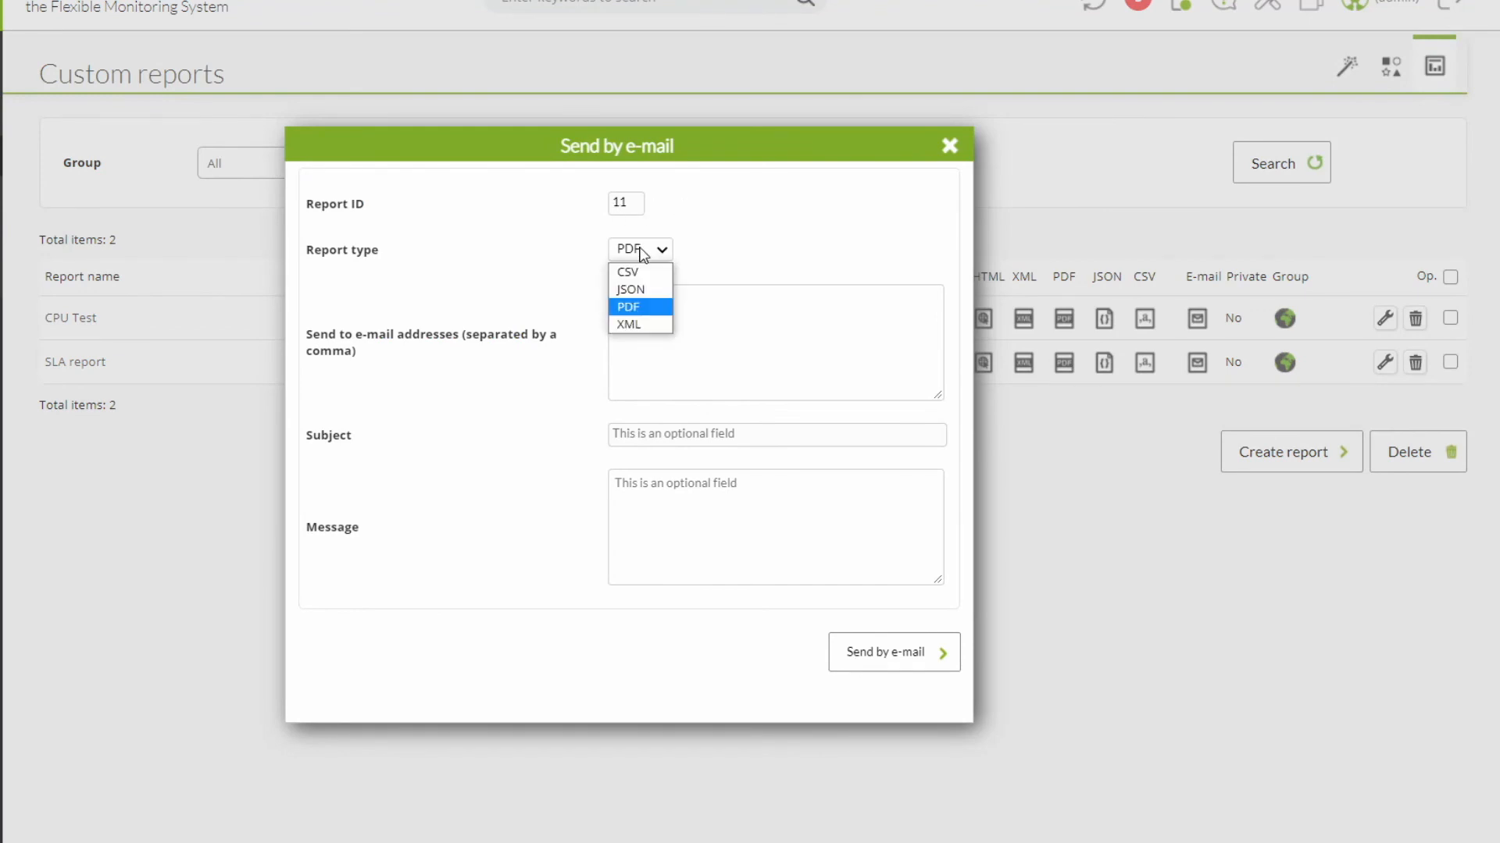
{"action": "left_click", "coordinate": [642, 335]}
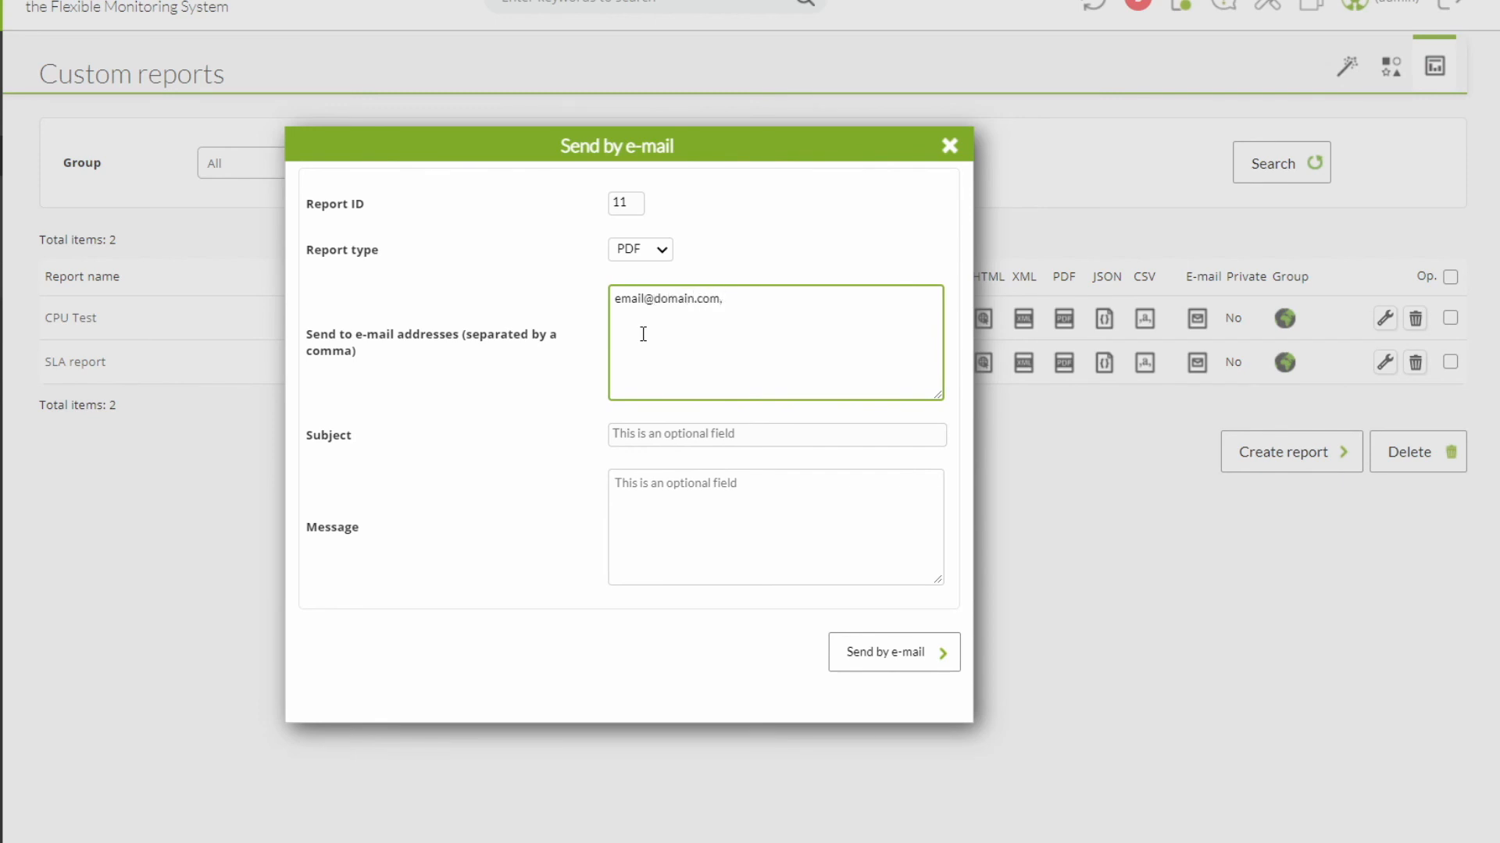
{"action": "type", "text": "domai.com"}
Step: Give the e-mail the subject "Report" and the message "December report", and send it
{"action": "left_click", "coordinate": [675, 440]}
{"action": "type", "text": "Report"}
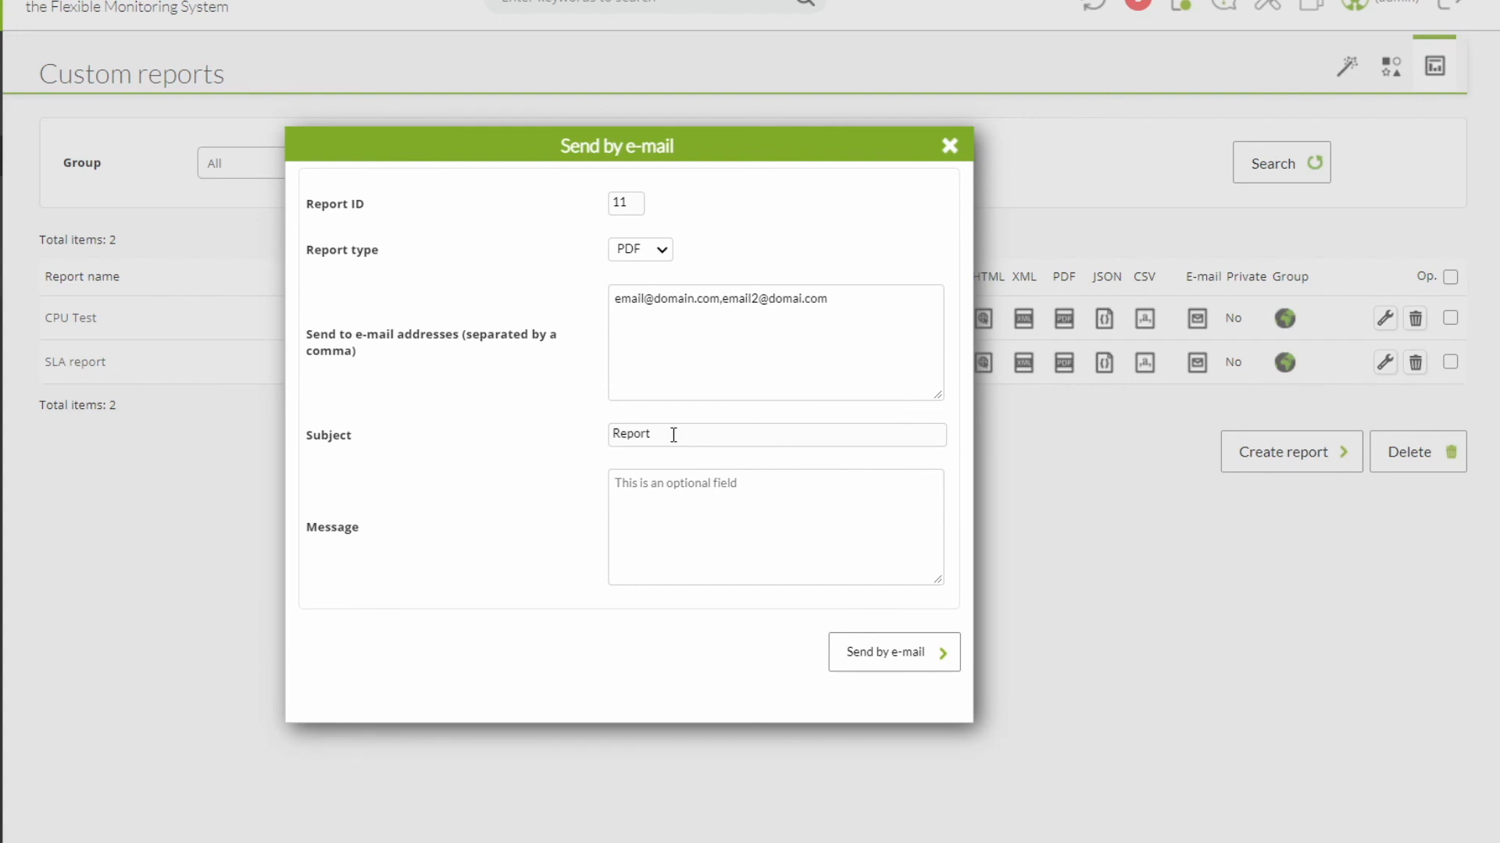
{"action": "left_click", "coordinate": [647, 527]}
{"action": "type", "text": "December report"}
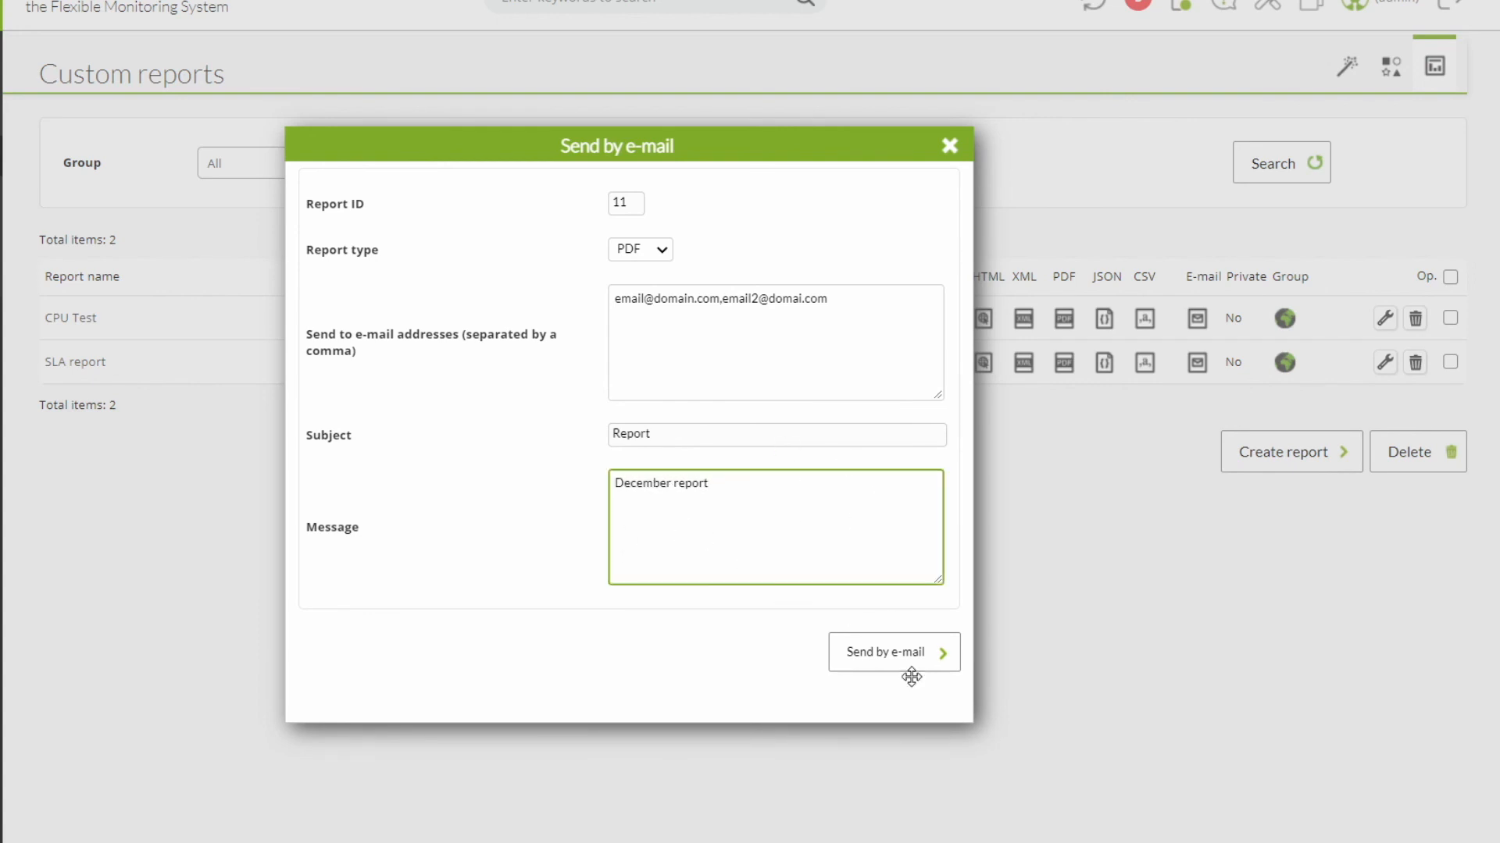
{"action": "left_click", "coordinate": [893, 660]}
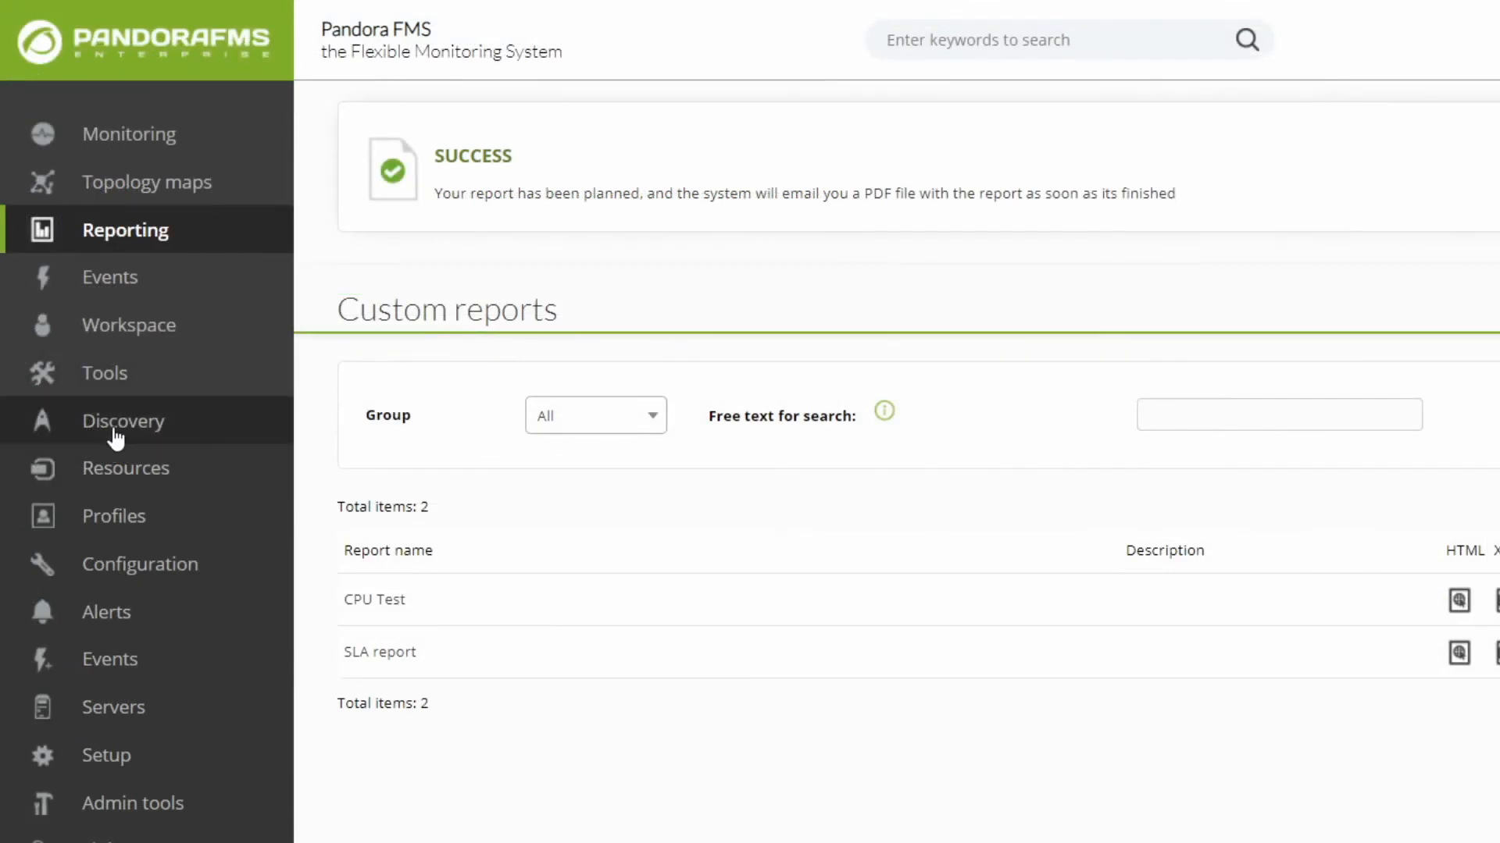
Step: Start a new console task in Discovery and choose "Send custom report by e-mail" as its task
{"action": "mouse_move", "coordinate": [110, 441]}
{"action": "left_click", "coordinate": [369, 662]}
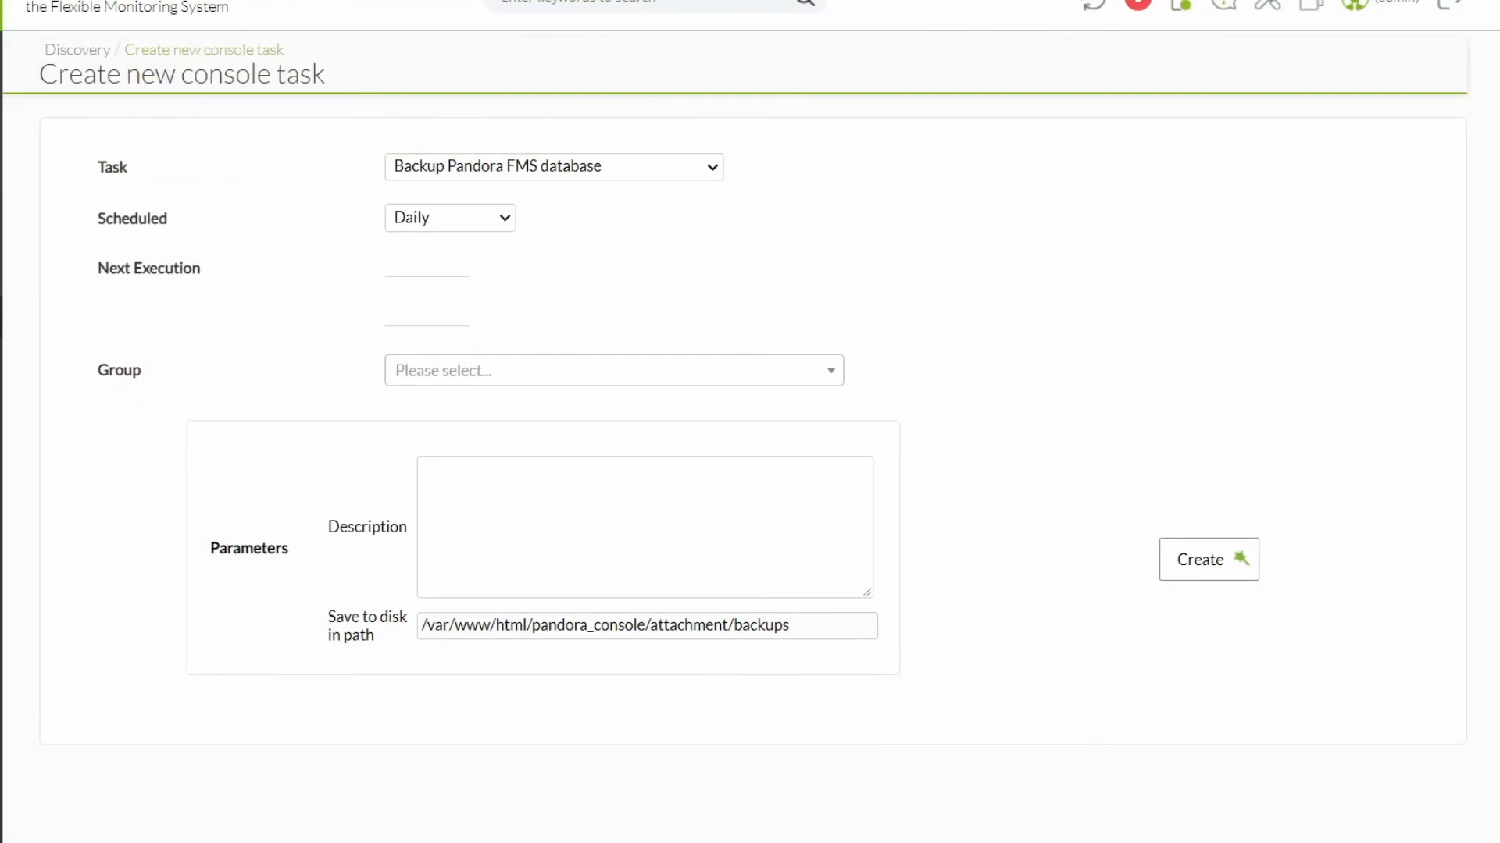
{"action": "left_click", "coordinate": [553, 167]}
{"action": "left_click", "coordinate": [490, 292]}
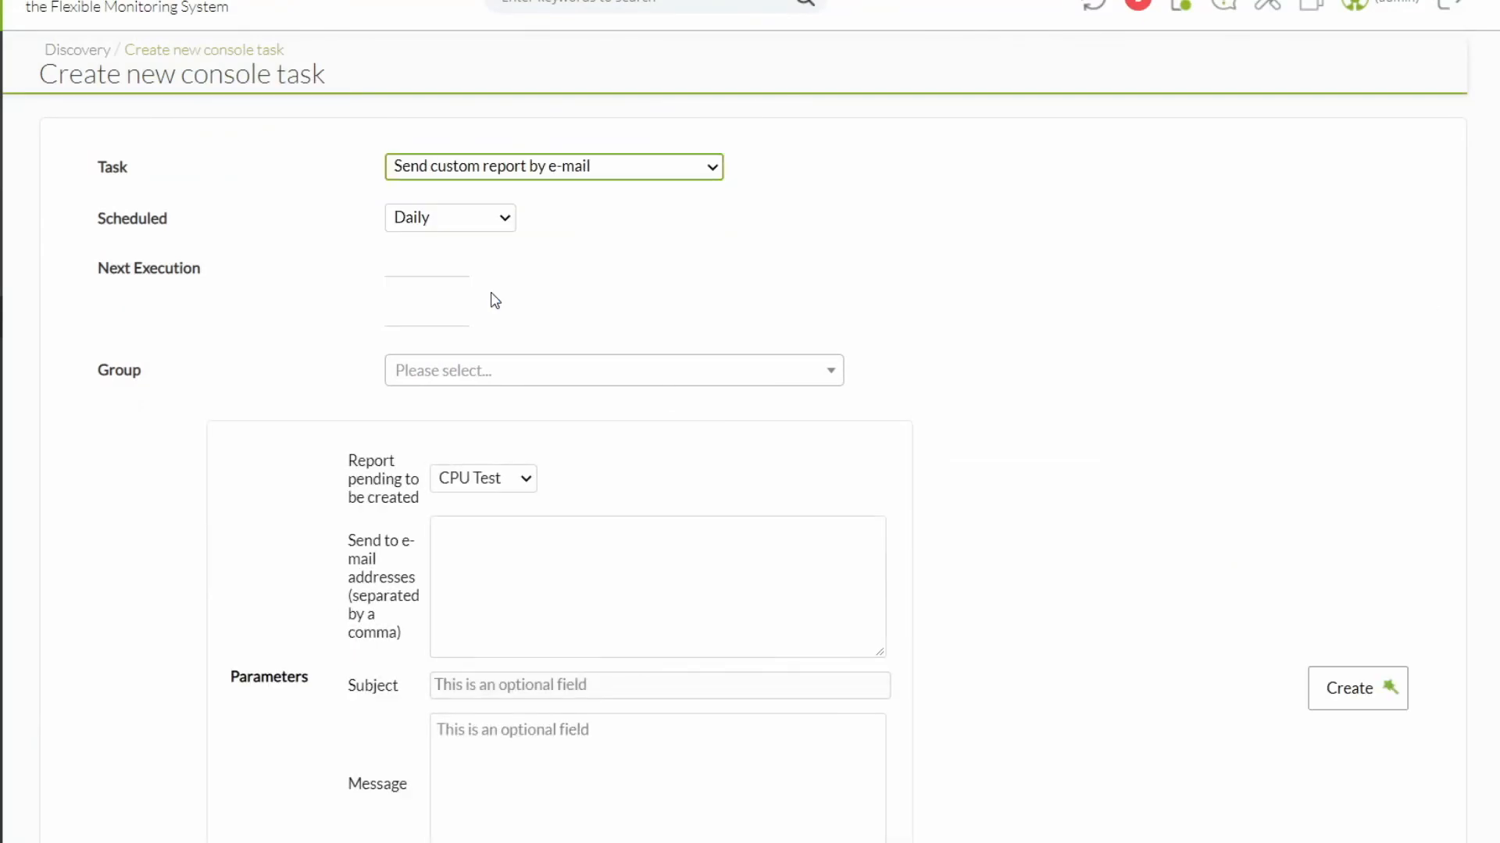
Step: Schedule the task weekly with its next execution on 2020/12/20 at 08:00:00
{"action": "left_click", "coordinate": [468, 218]}
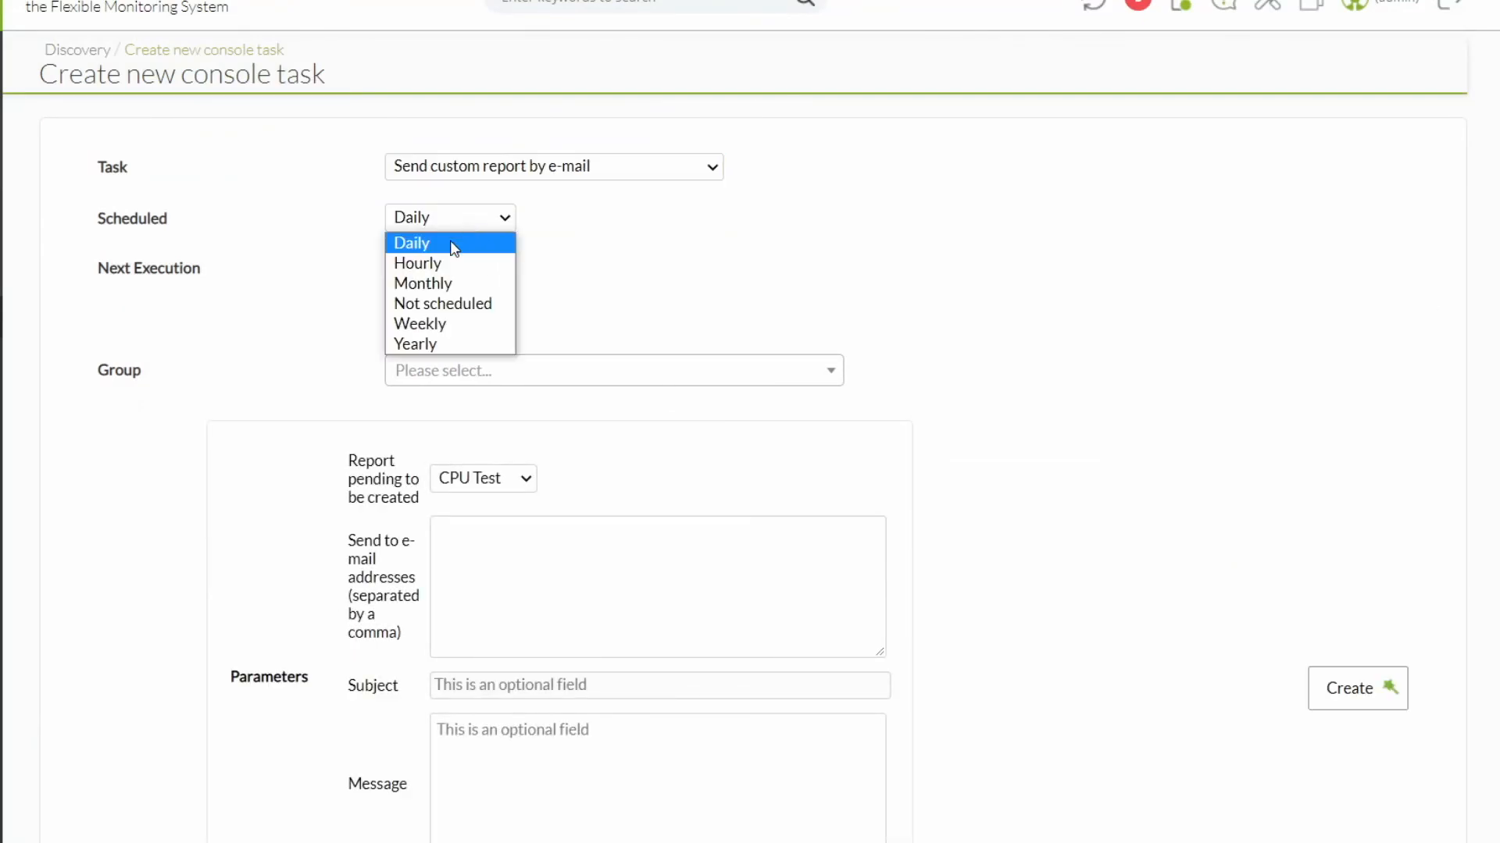
{"action": "left_click", "coordinate": [418, 324]}
{"action": "left_click", "coordinate": [409, 270]}
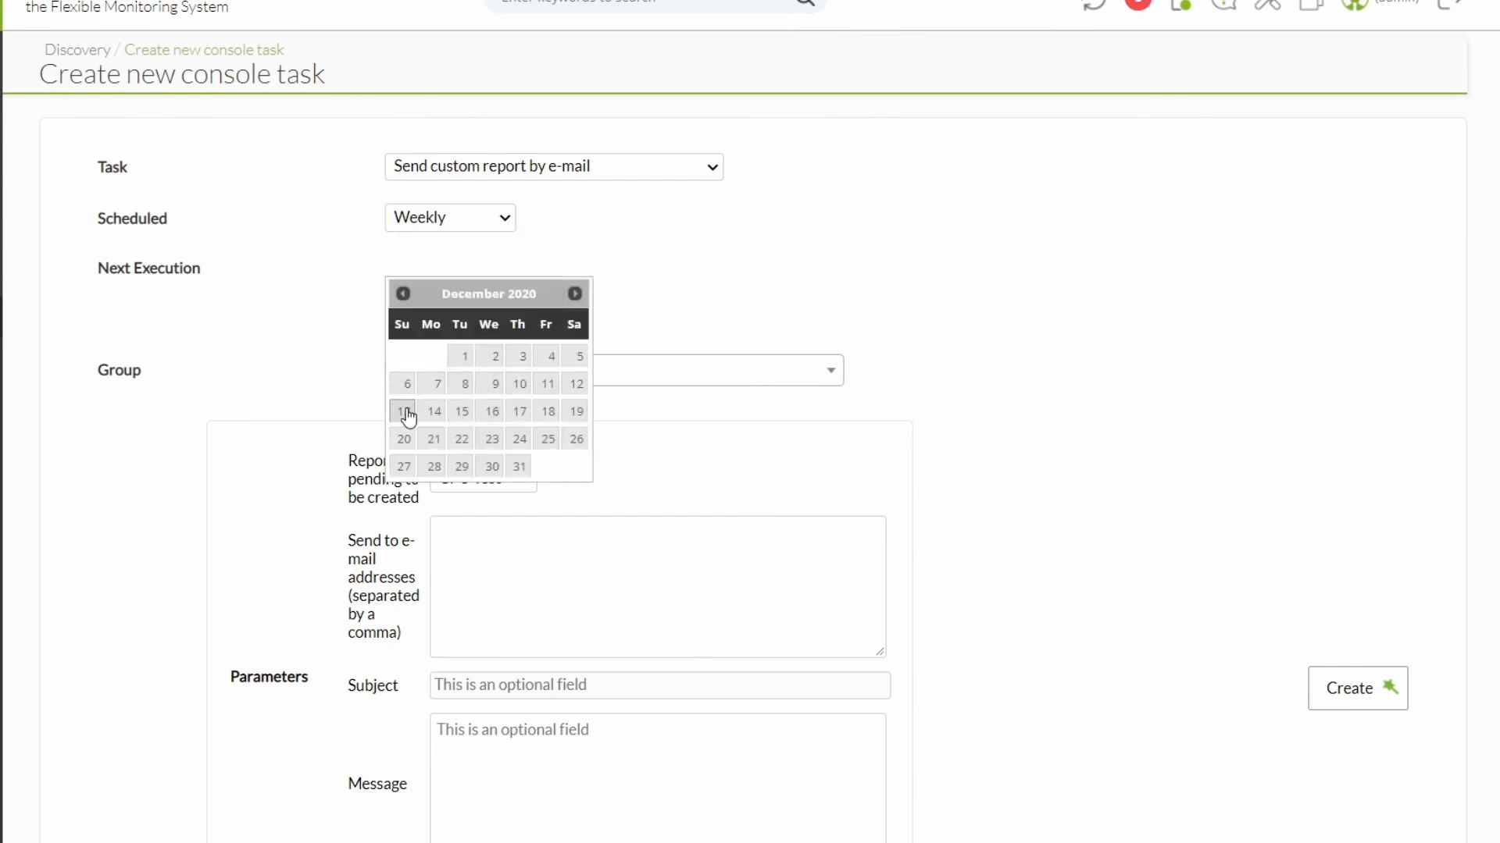
{"action": "left_click", "coordinate": [404, 439]}
{"action": "left_click", "coordinate": [413, 315]}
{"action": "left_click_drag", "start_coordinate": [408, 423], "coordinate": [463, 423]}
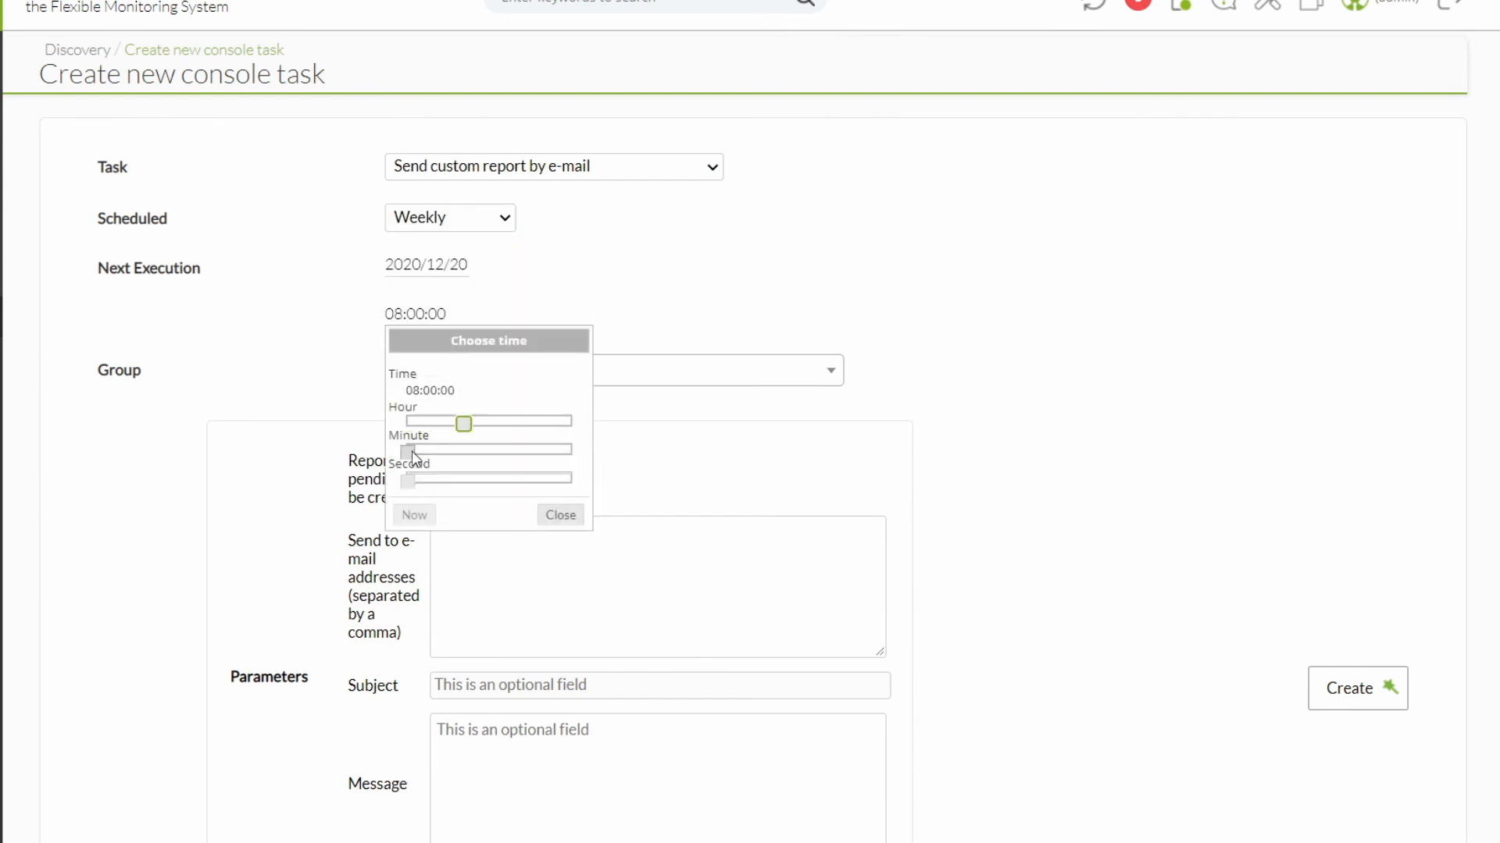
Step: Assign the task to the All group and choose SLA report as the report to create
{"action": "left_click", "coordinate": [688, 370]}
{"action": "left_click", "coordinate": [462, 439]}
{"action": "scroll", "coordinate": [524, 390], "scroll_direction": "down", "scroll_amount": 3}
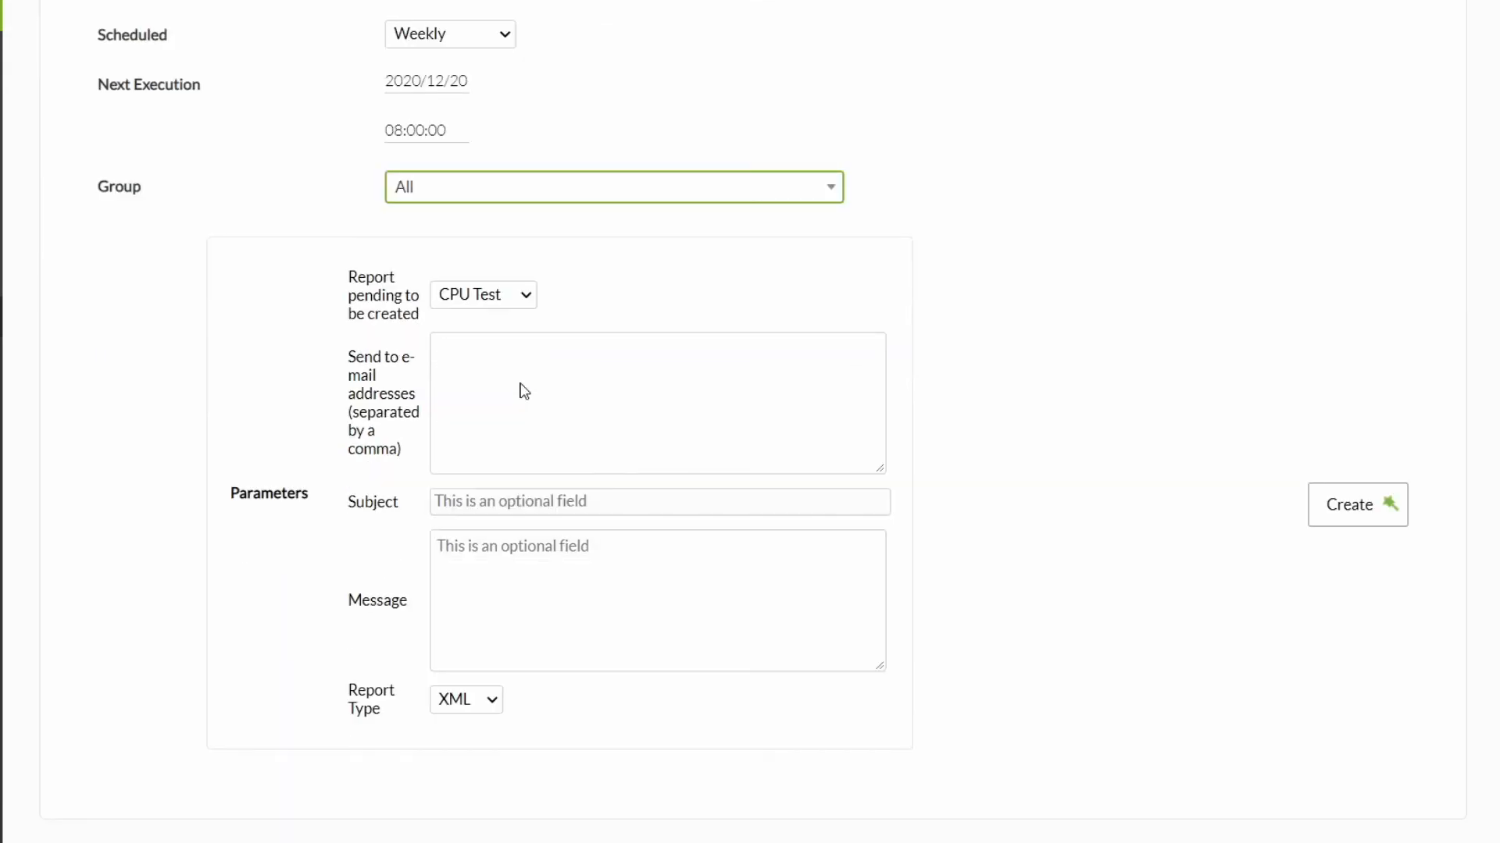
{"action": "left_click", "coordinate": [486, 301]}
{"action": "left_click", "coordinate": [468, 338]}
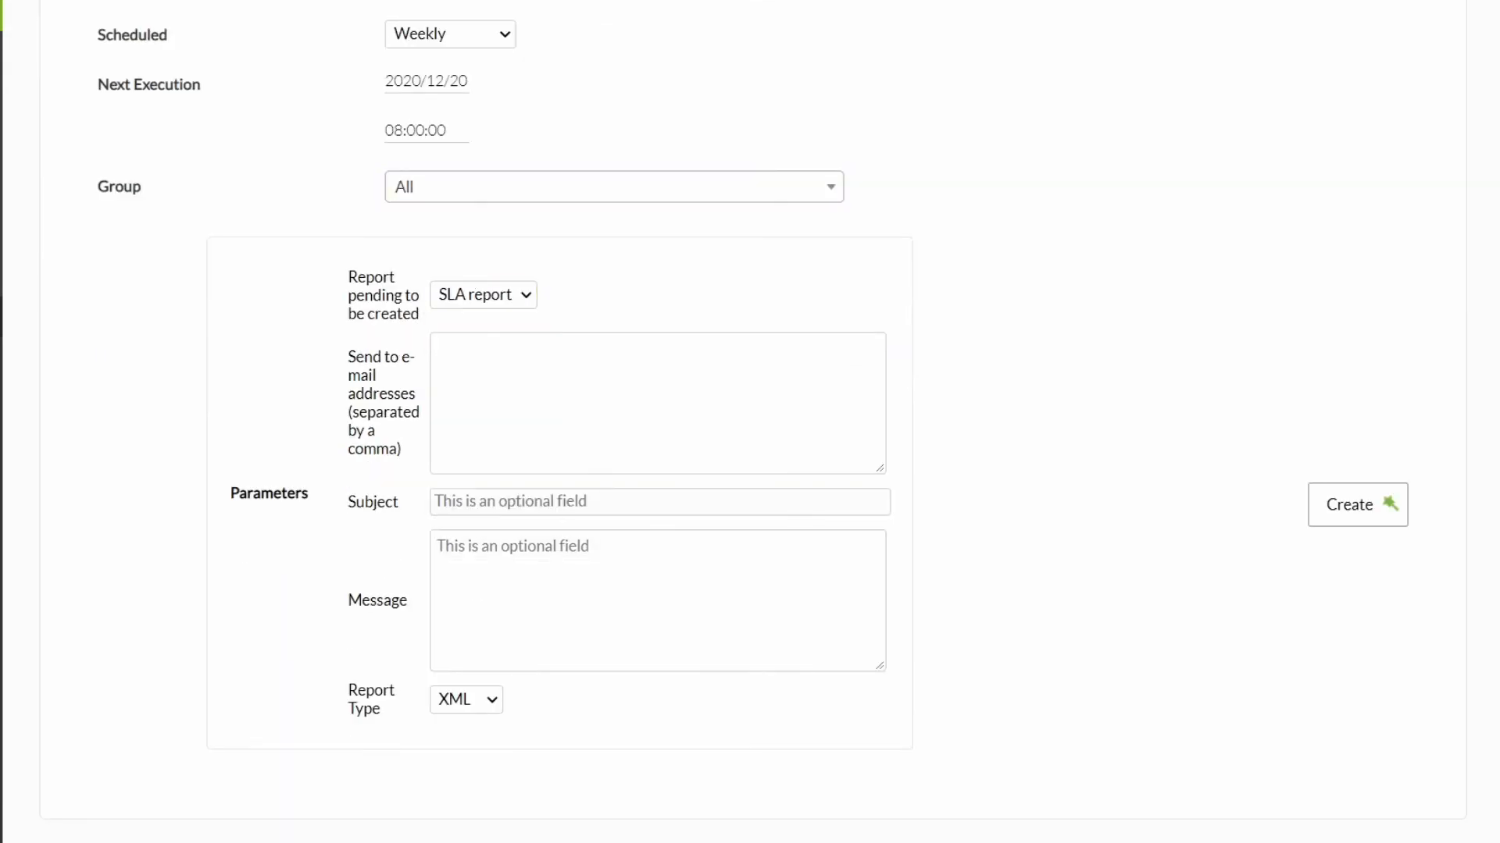
Step: Enter two recipient e-mail addresses for the task, the subject "Report" and the message "December report"
{"action": "left_click", "coordinate": [494, 400]}
{"action": "type", "text": "email@d"}
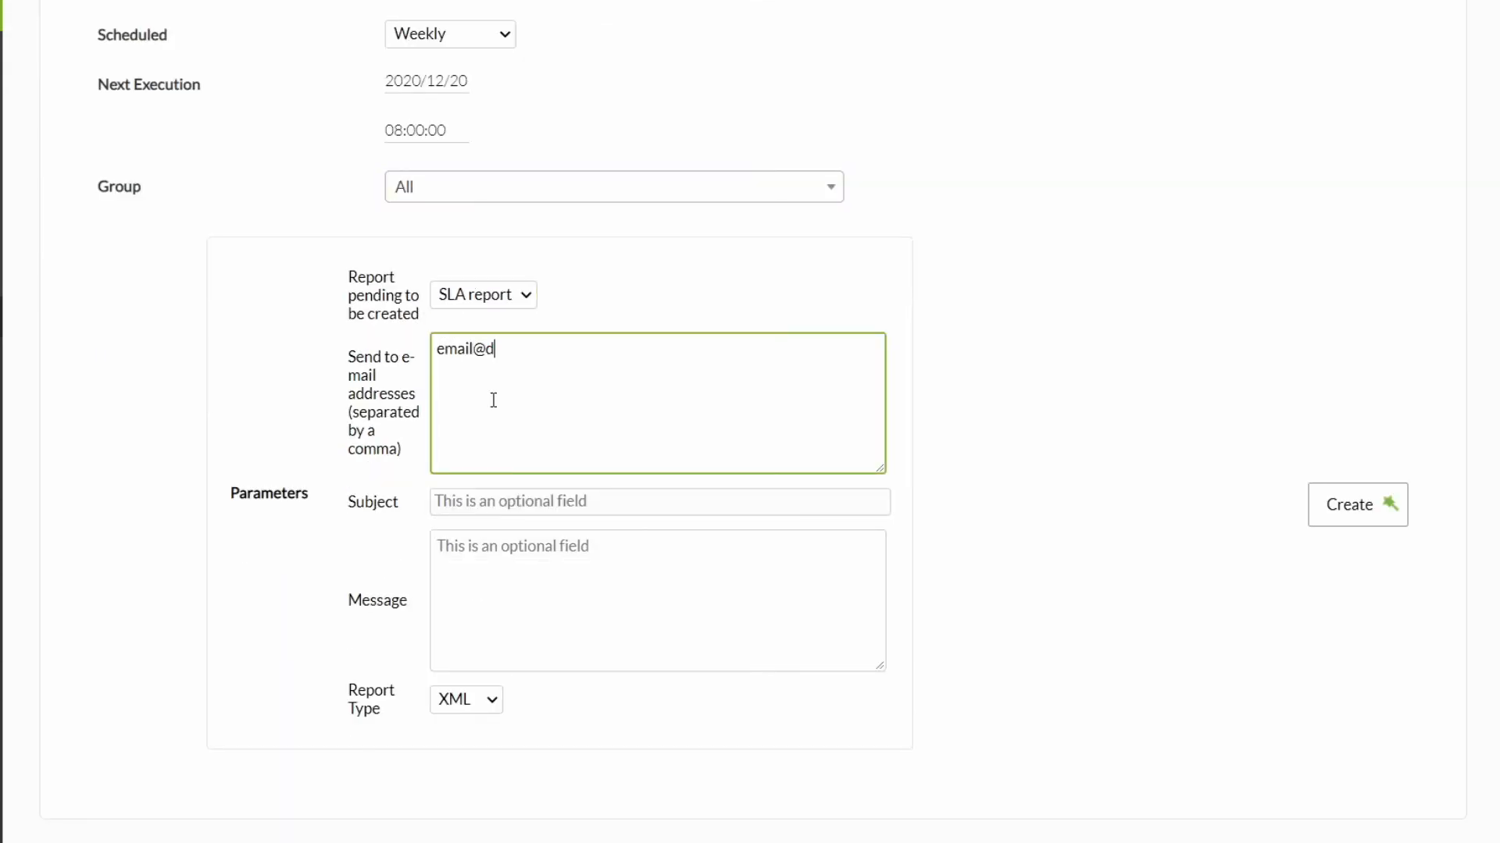
{"action": "type", "text": "omain.com,email2@domain.com"}
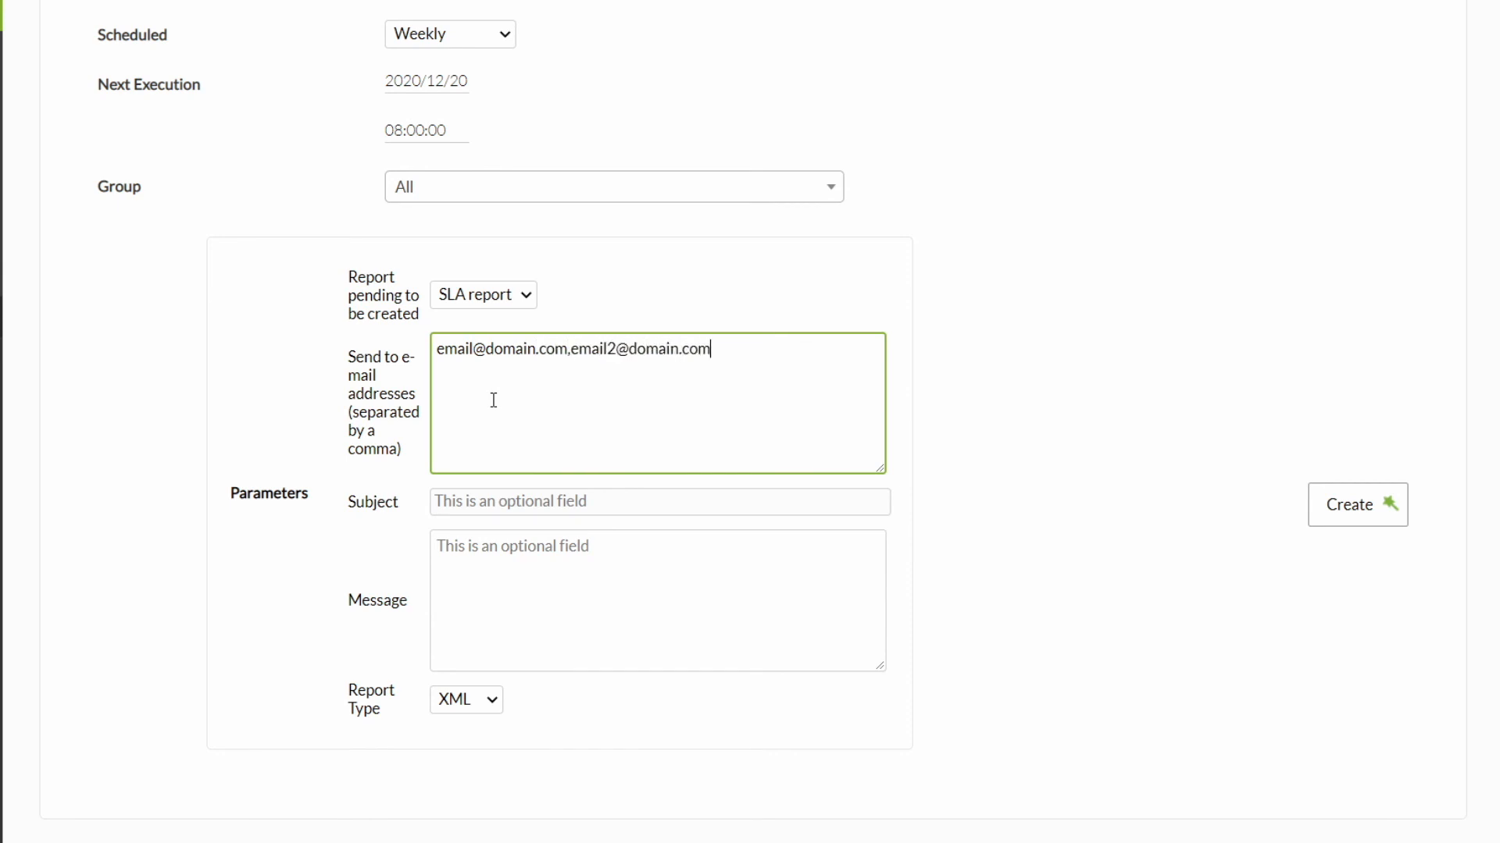
{"action": "left_click", "coordinate": [509, 508]}
{"action": "type", "text": "Report"}
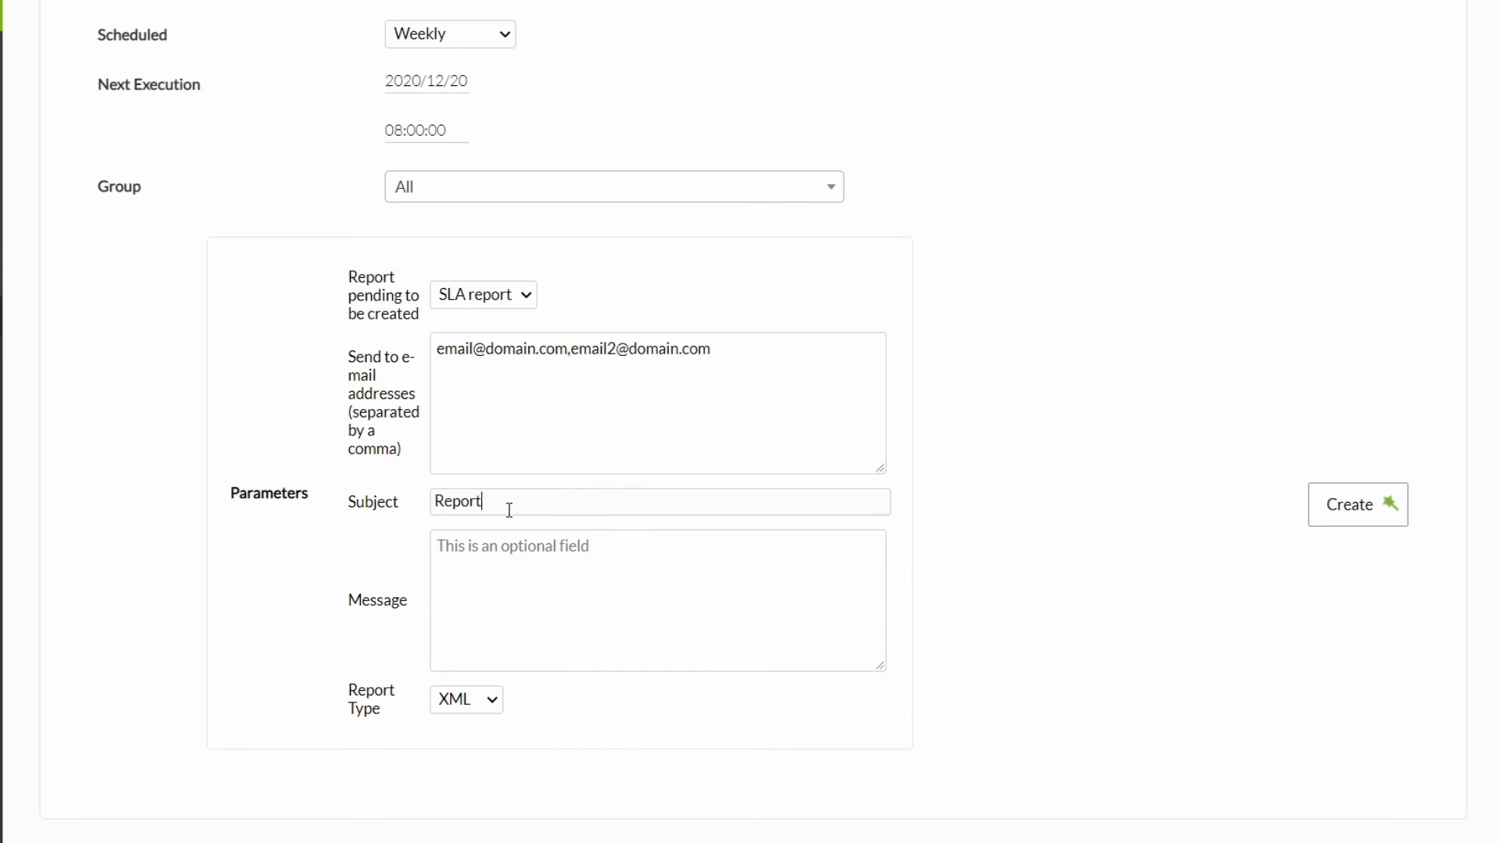
{"action": "left_click", "coordinate": [510, 553]}
{"action": "type", "text": "Decem"}
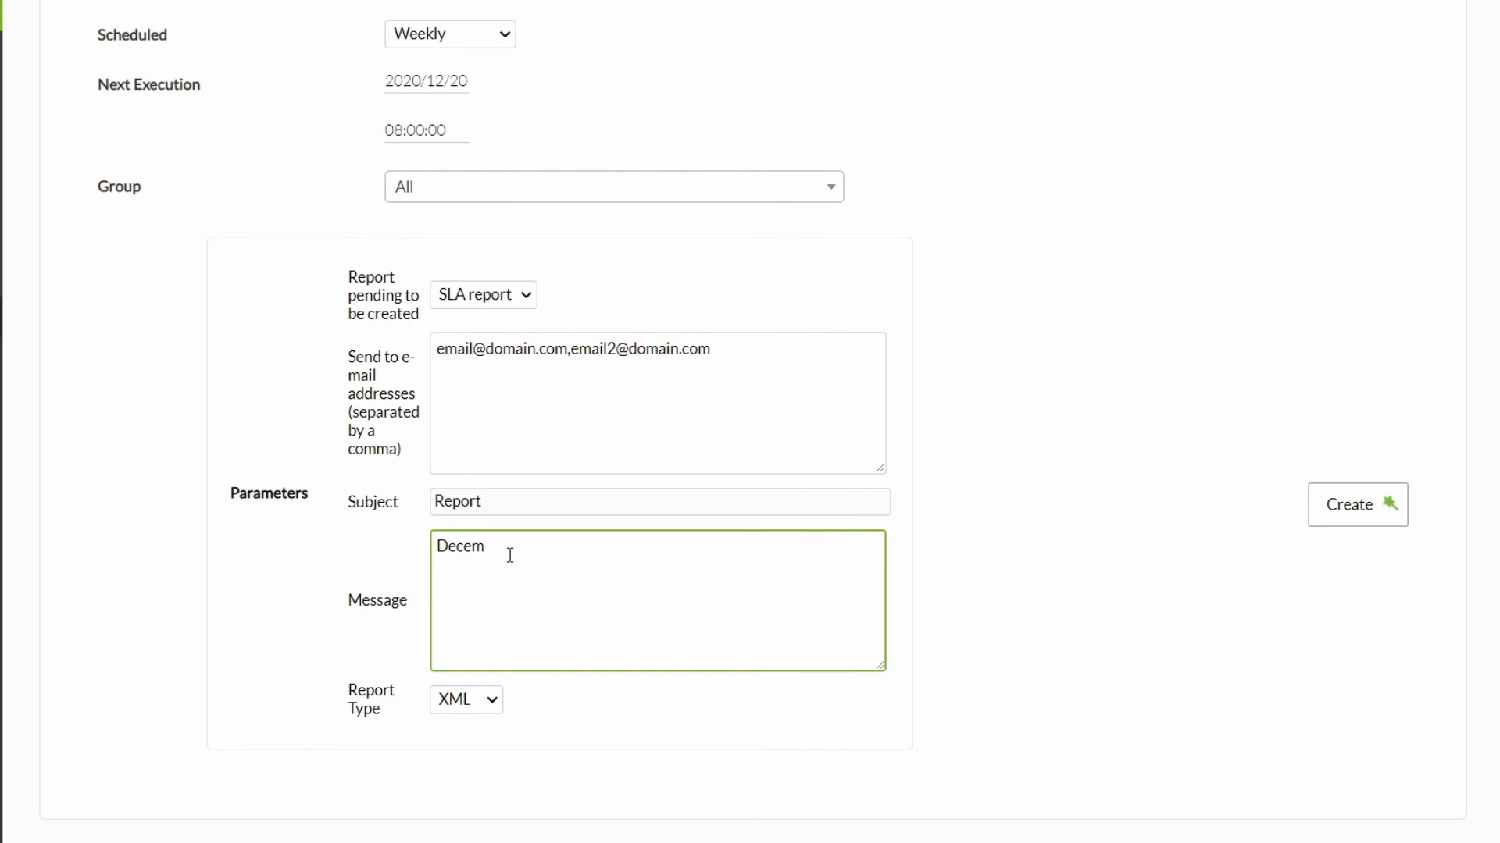
{"action": "type", "text": "ber report"}
Step: Set the task's report type to PDF and create the task
{"action": "left_click", "coordinate": [485, 705]}
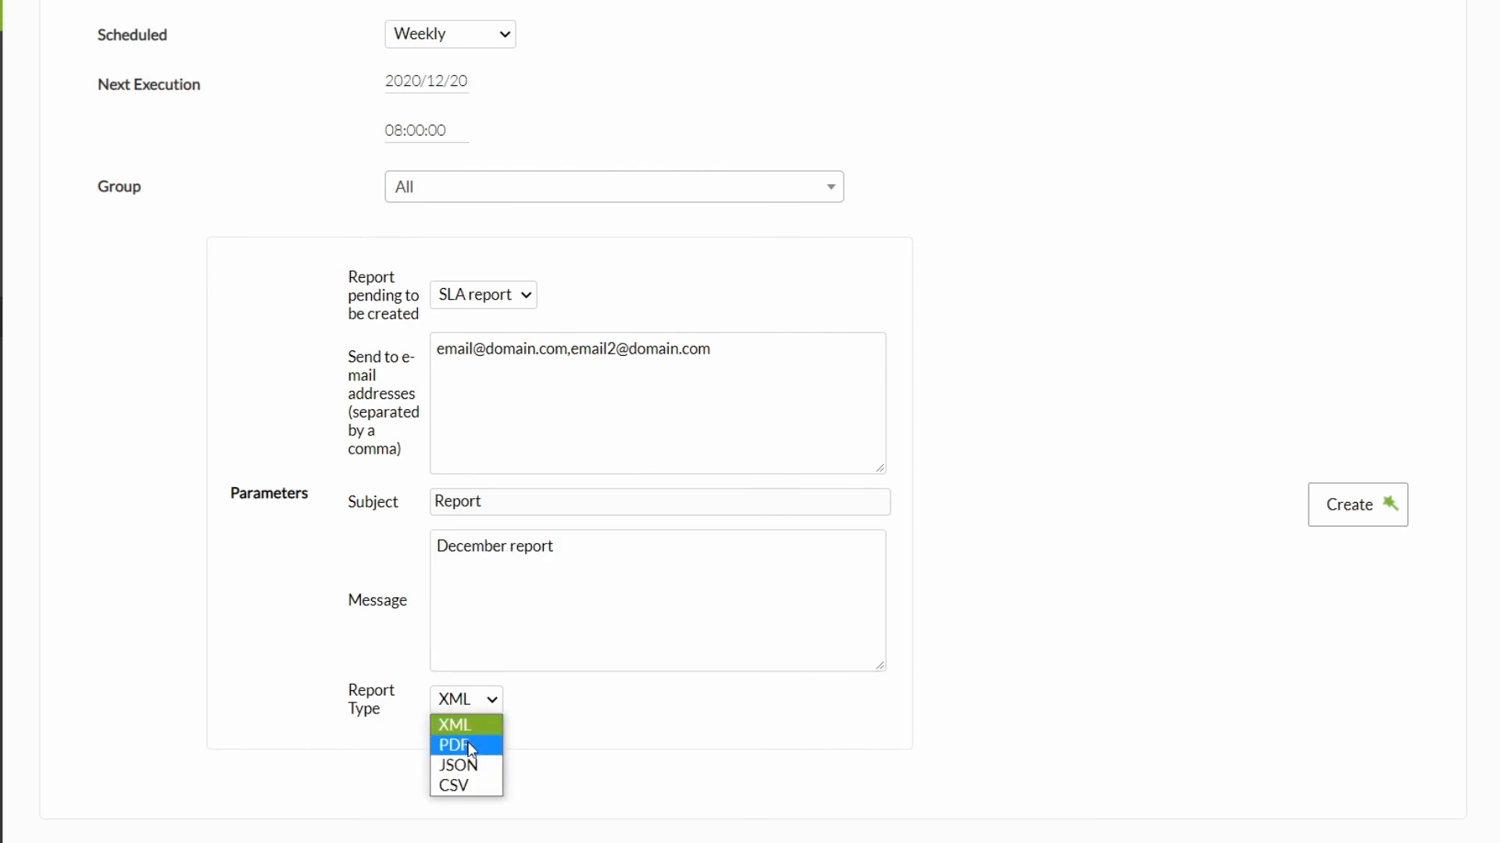
{"action": "left_click", "coordinate": [466, 745]}
{"action": "left_click", "coordinate": [1346, 506]}
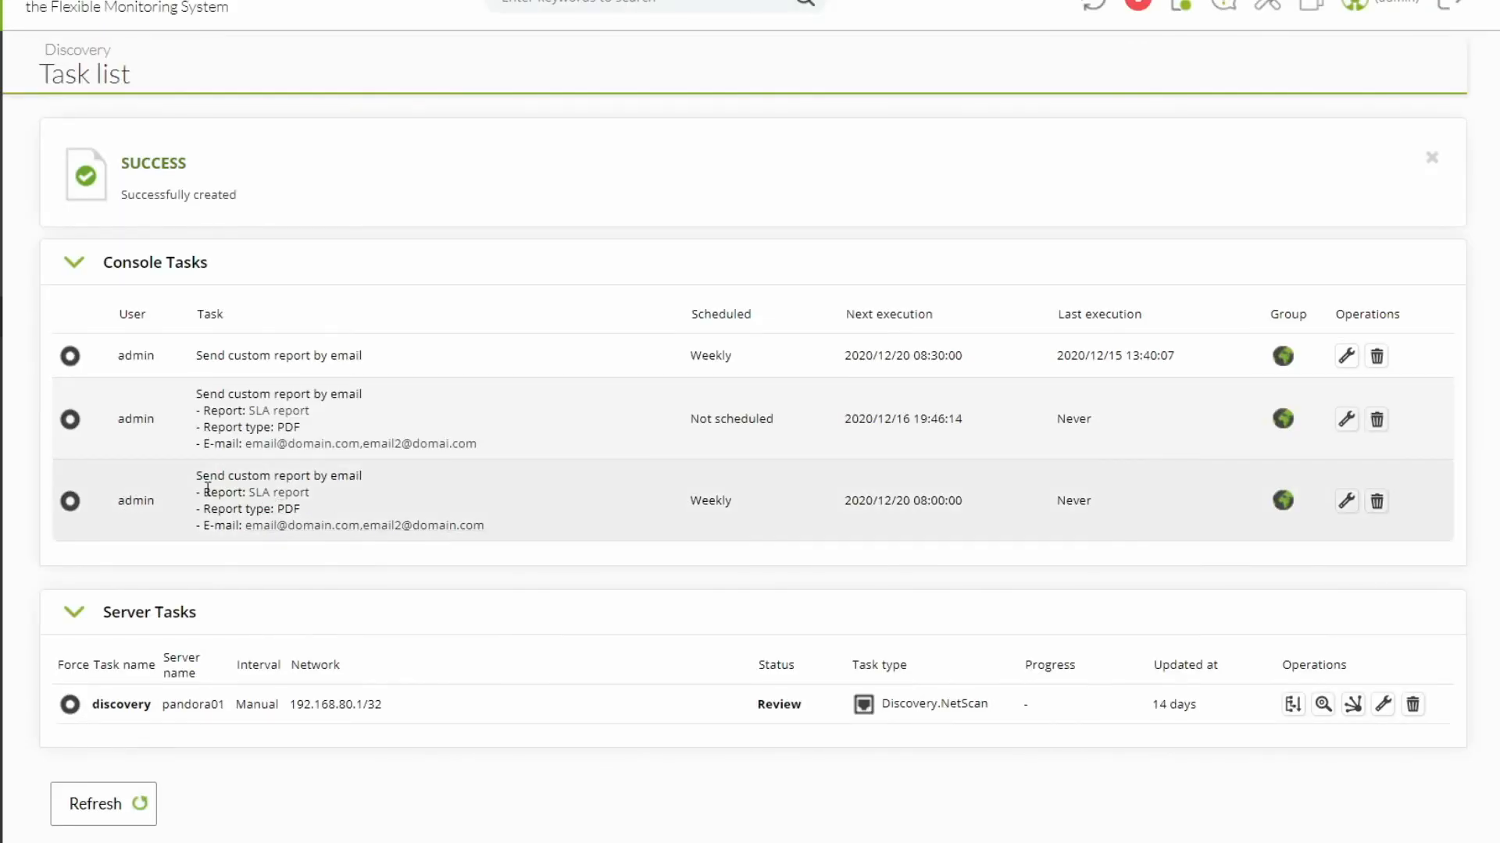
Step: Examine the new weekly SLA report task's details, schedule, execution dates and force-execution option in the task list
{"action": "left_click_drag", "start_coordinate": [196, 477], "coordinate": [517, 534]}
{"action": "left_click_drag", "start_coordinate": [688, 502], "coordinate": [749, 506]}
{"action": "left_click_drag", "start_coordinate": [843, 502], "coordinate": [1065, 499]}
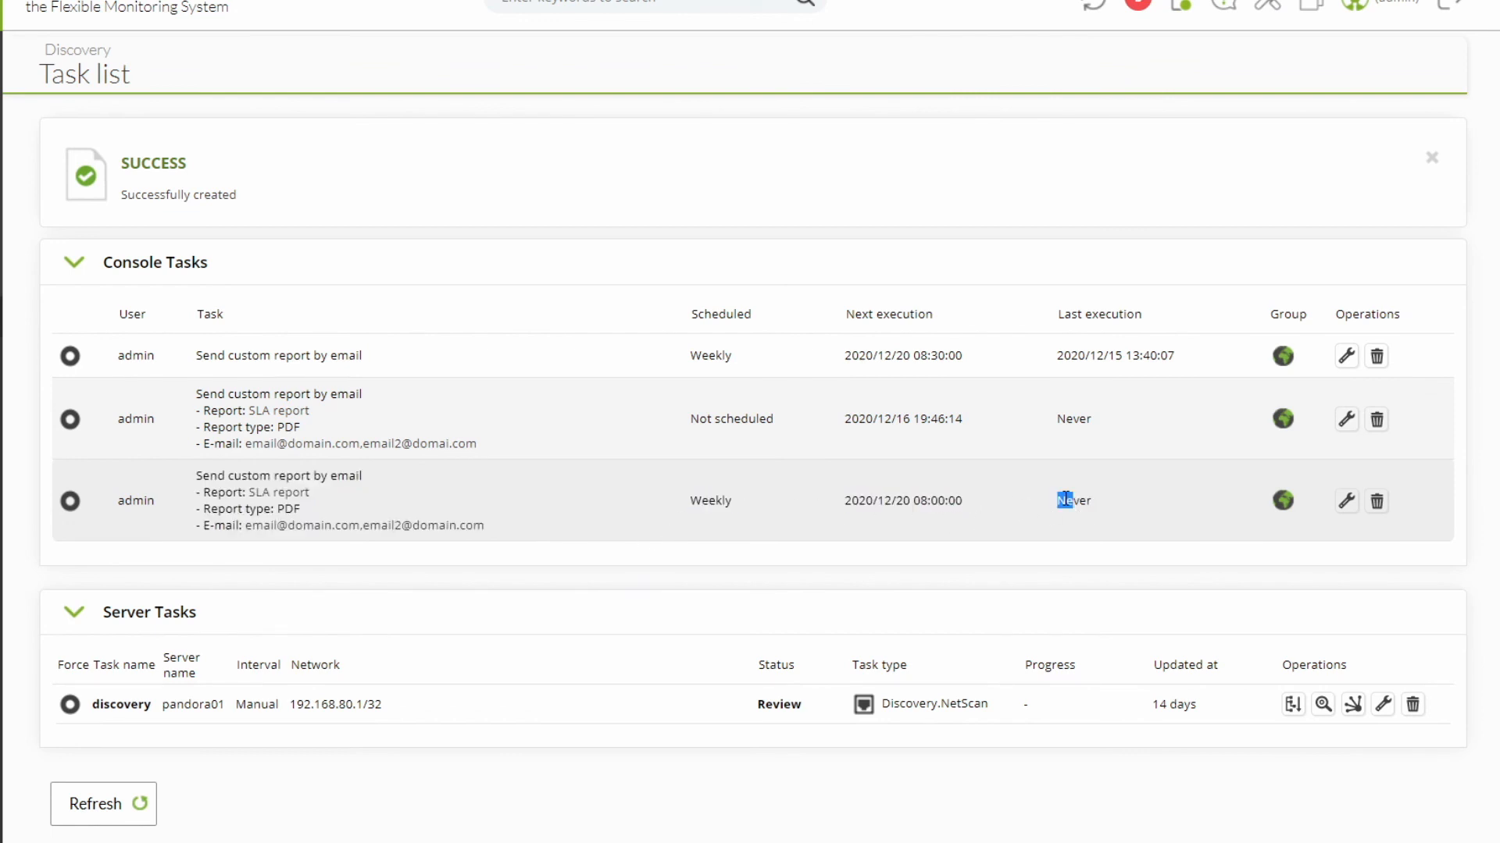
{"action": "left_click", "coordinate": [70, 502]}
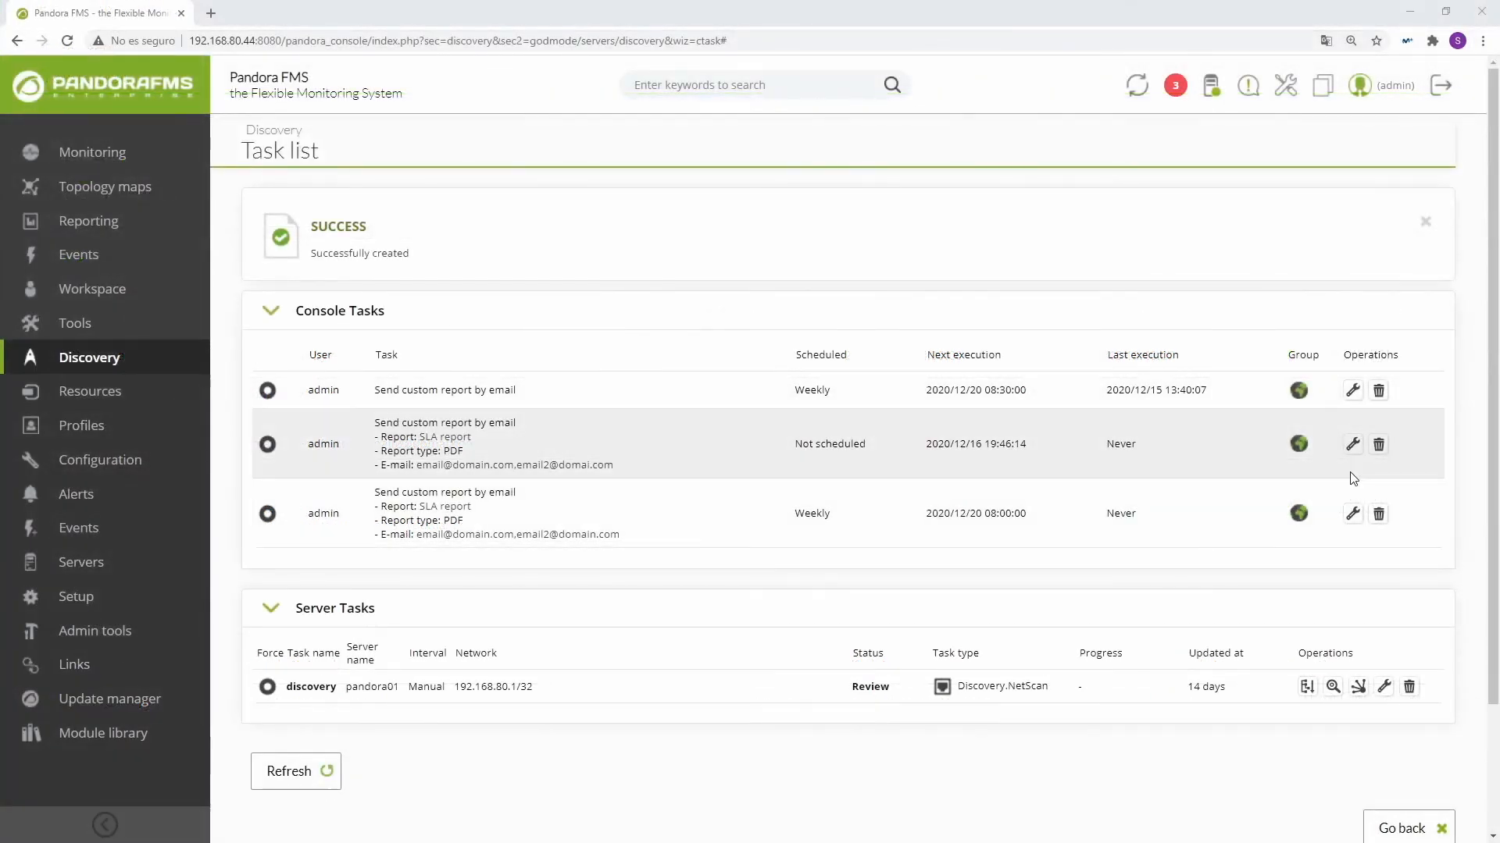
Step: Return to the console's home page and log out
{"action": "left_click", "coordinate": [148, 102]}
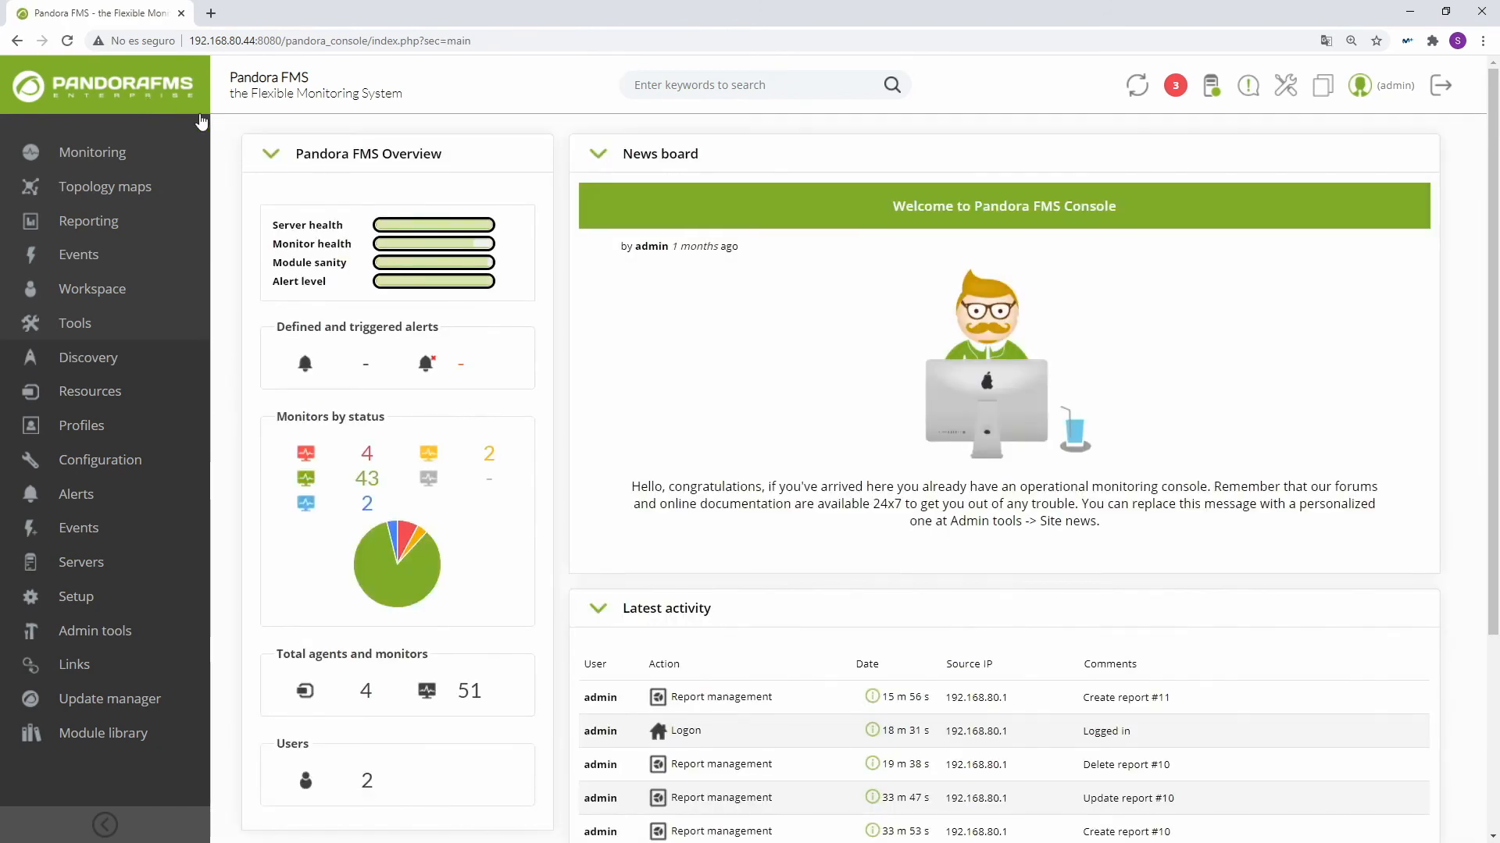
{"action": "left_click", "coordinate": [1441, 92]}
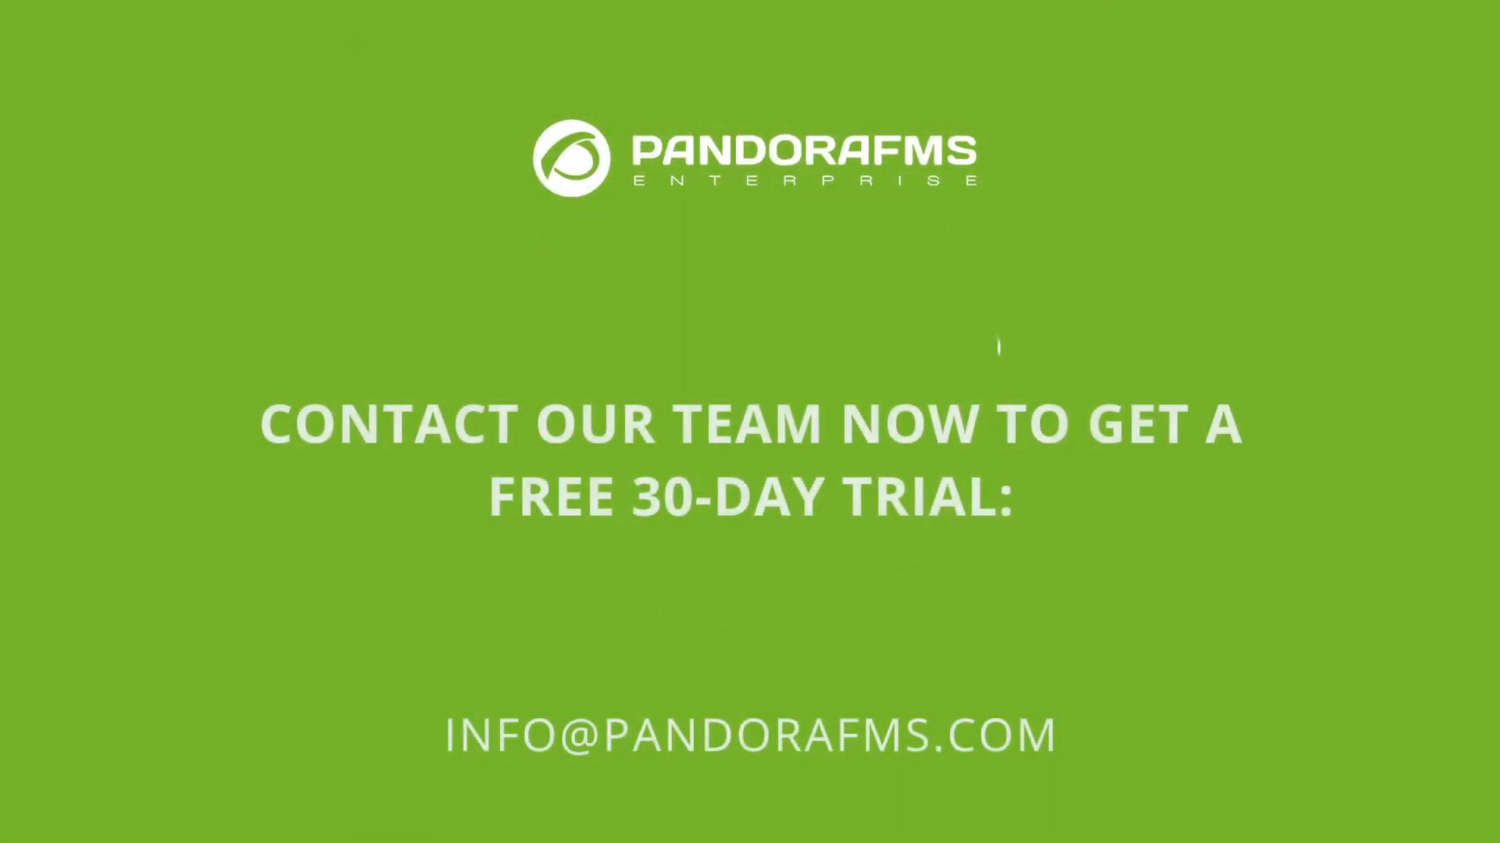